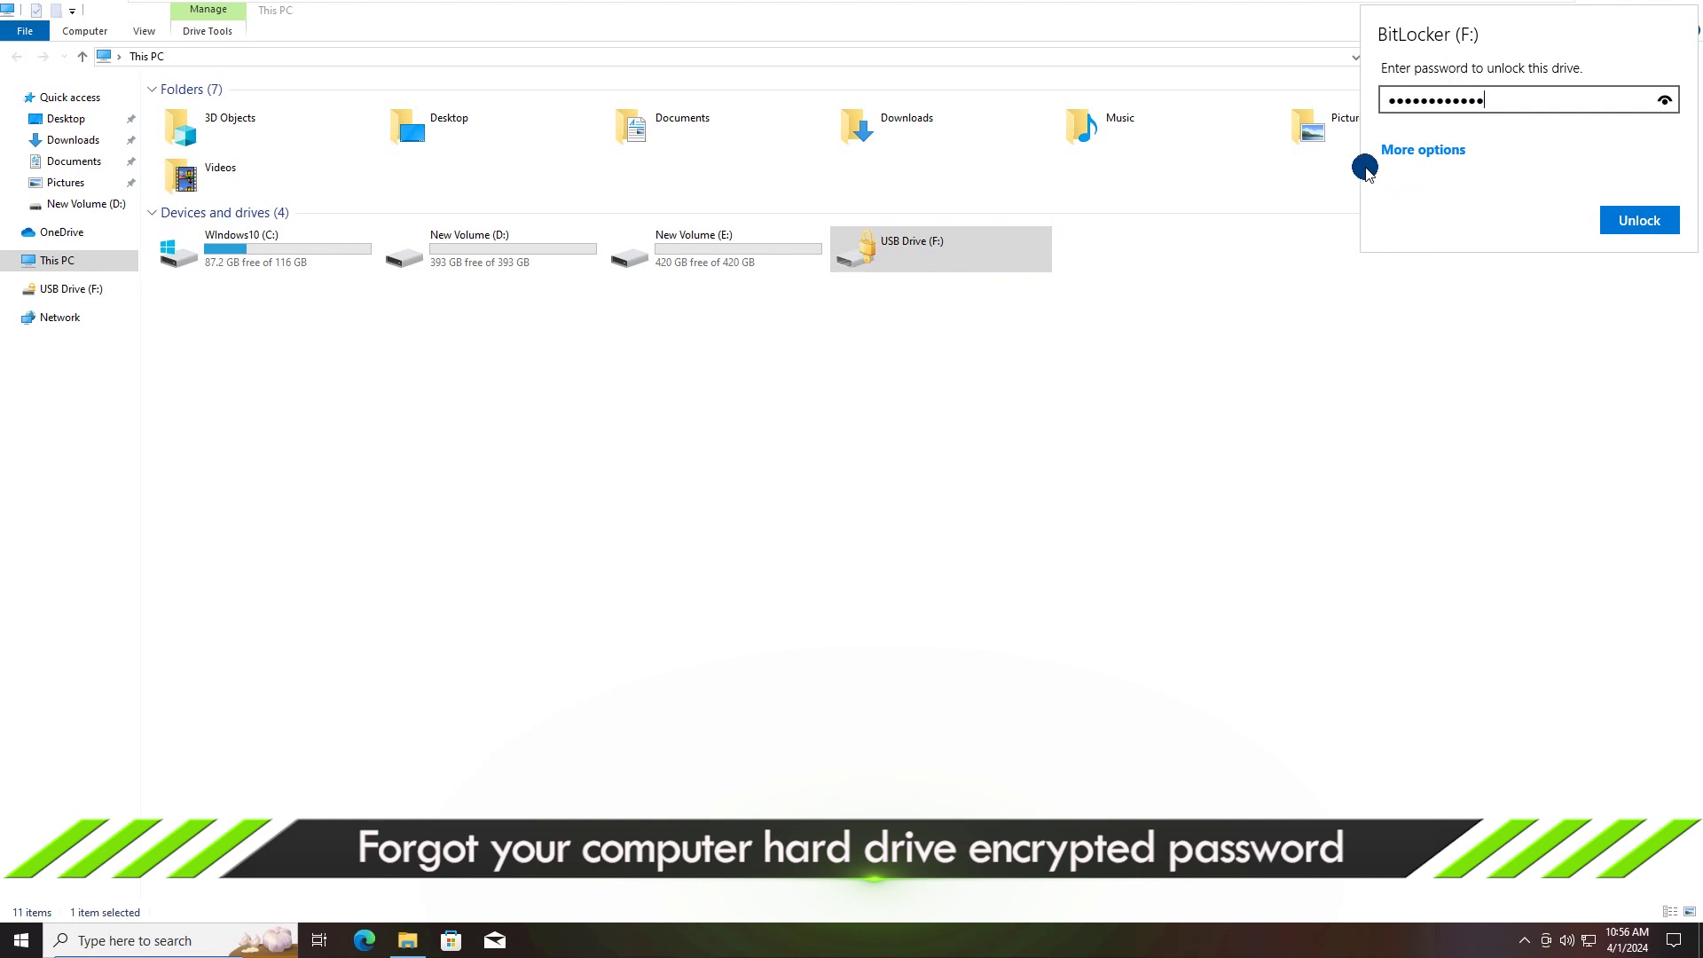
Try the typed password on USB Drive (F:), then dismiss the prompt after it's rejected as incorrect
left_click(1640, 220)
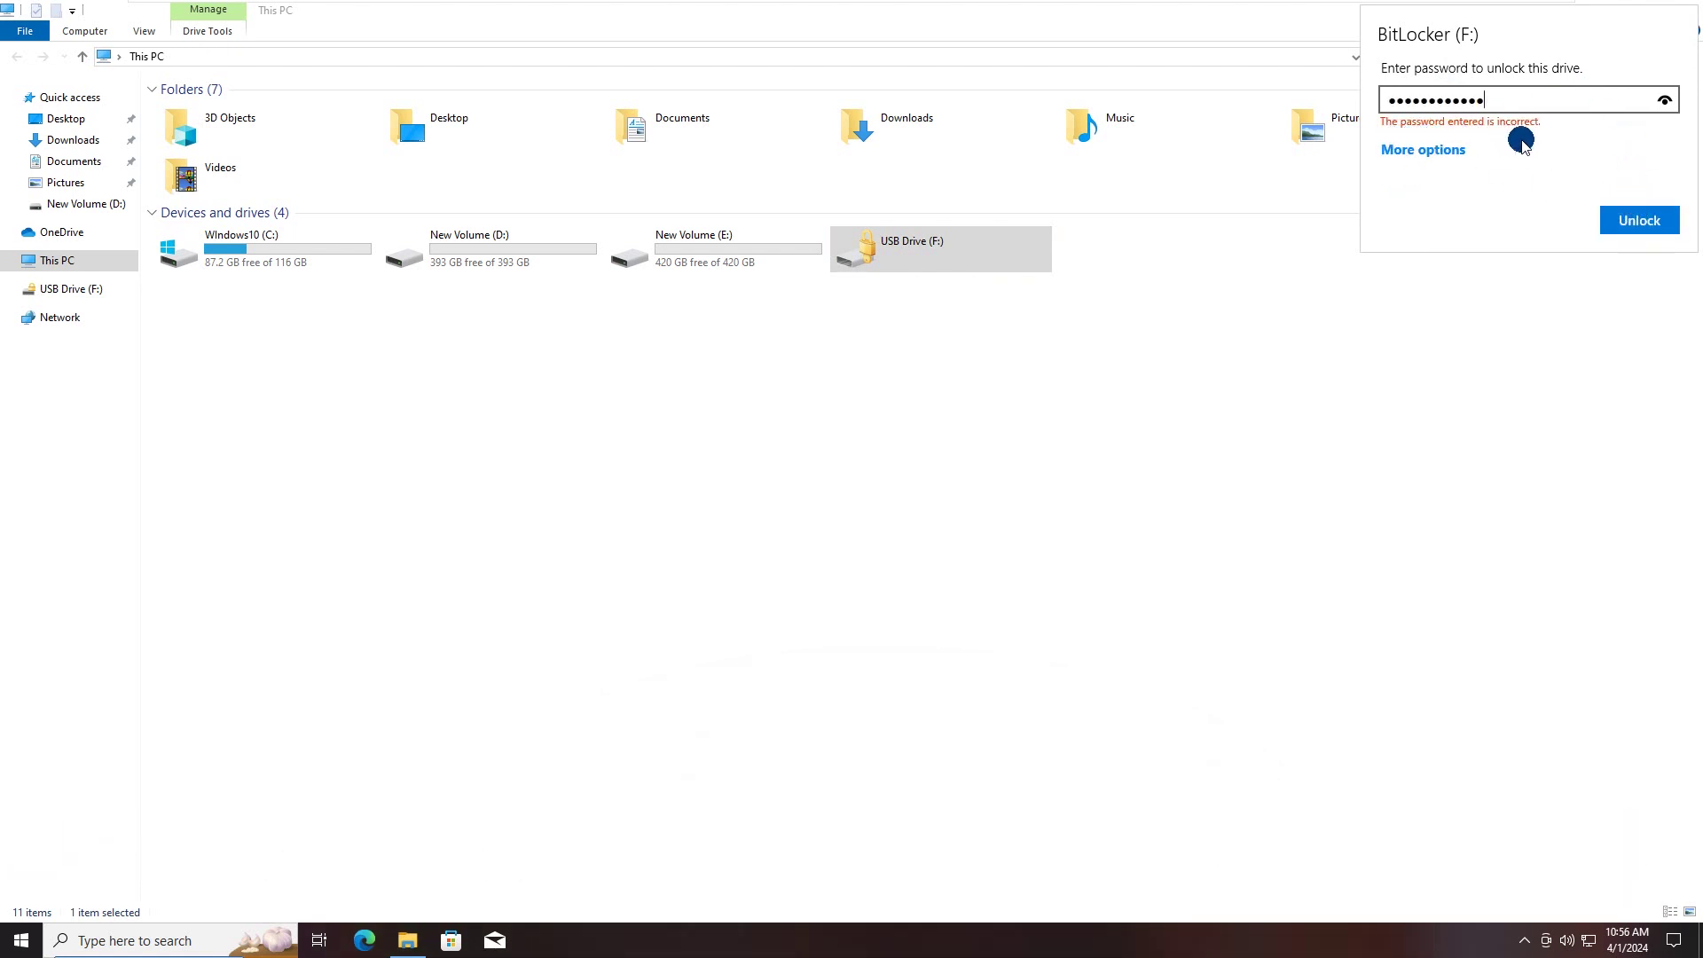
left_click(1124, 415)
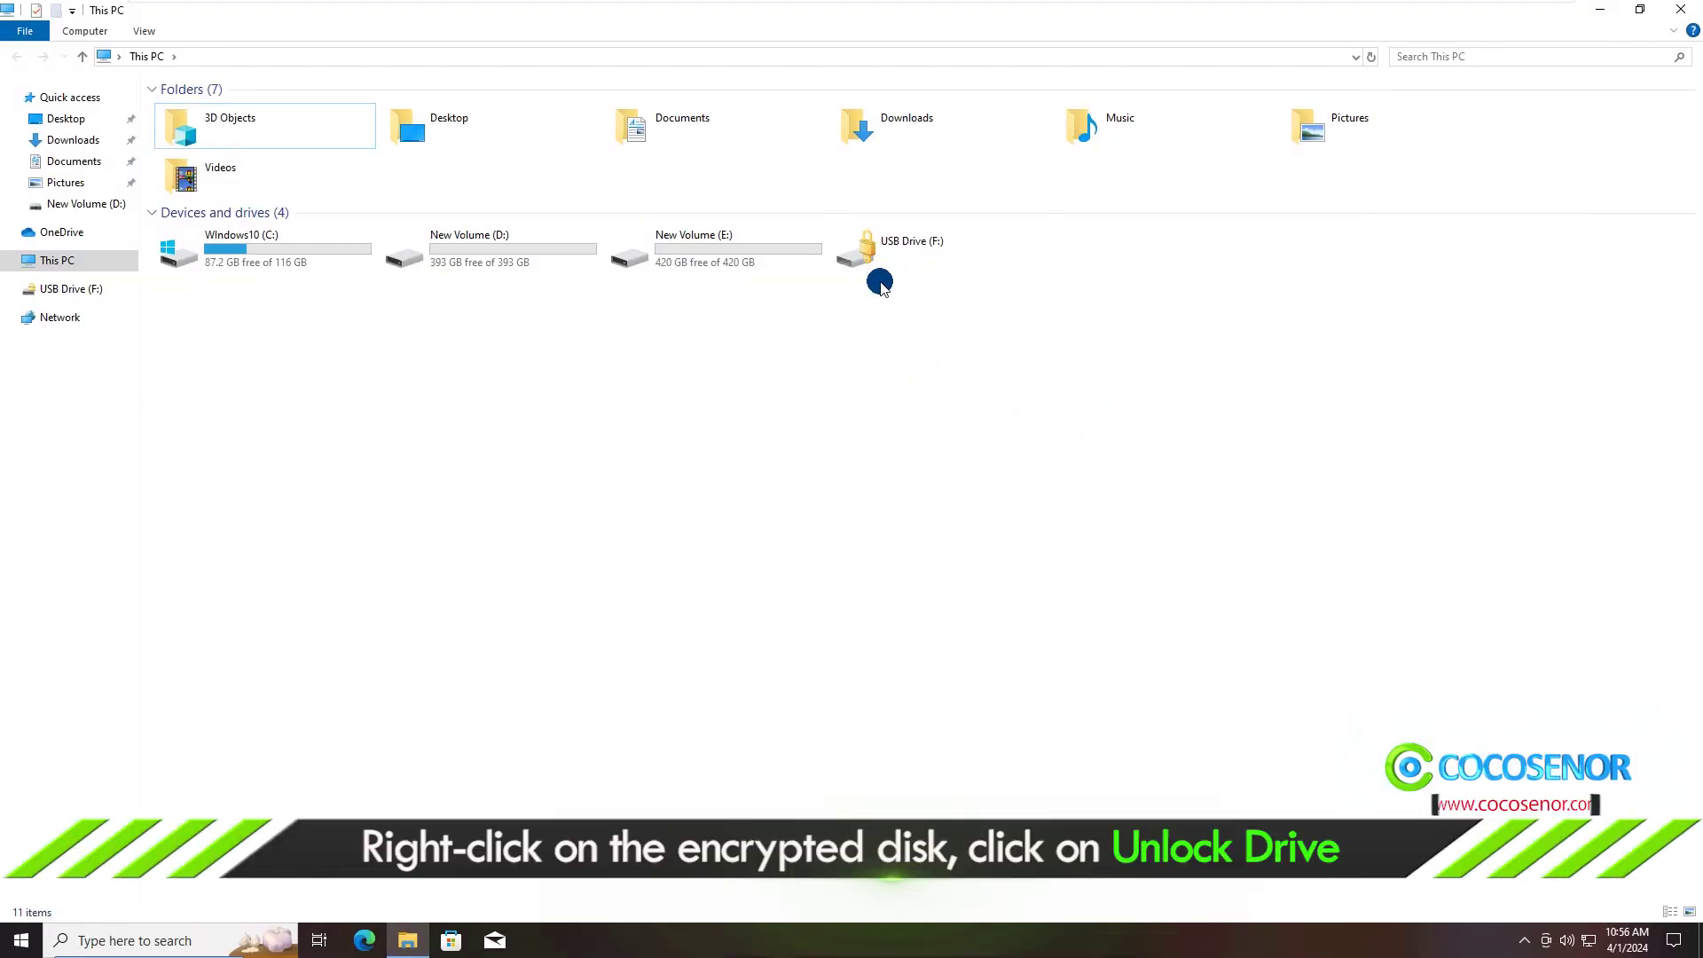
Start Unlock Drive on USB Drive (F:) and switch to entering the recovery key
right_click(866, 253)
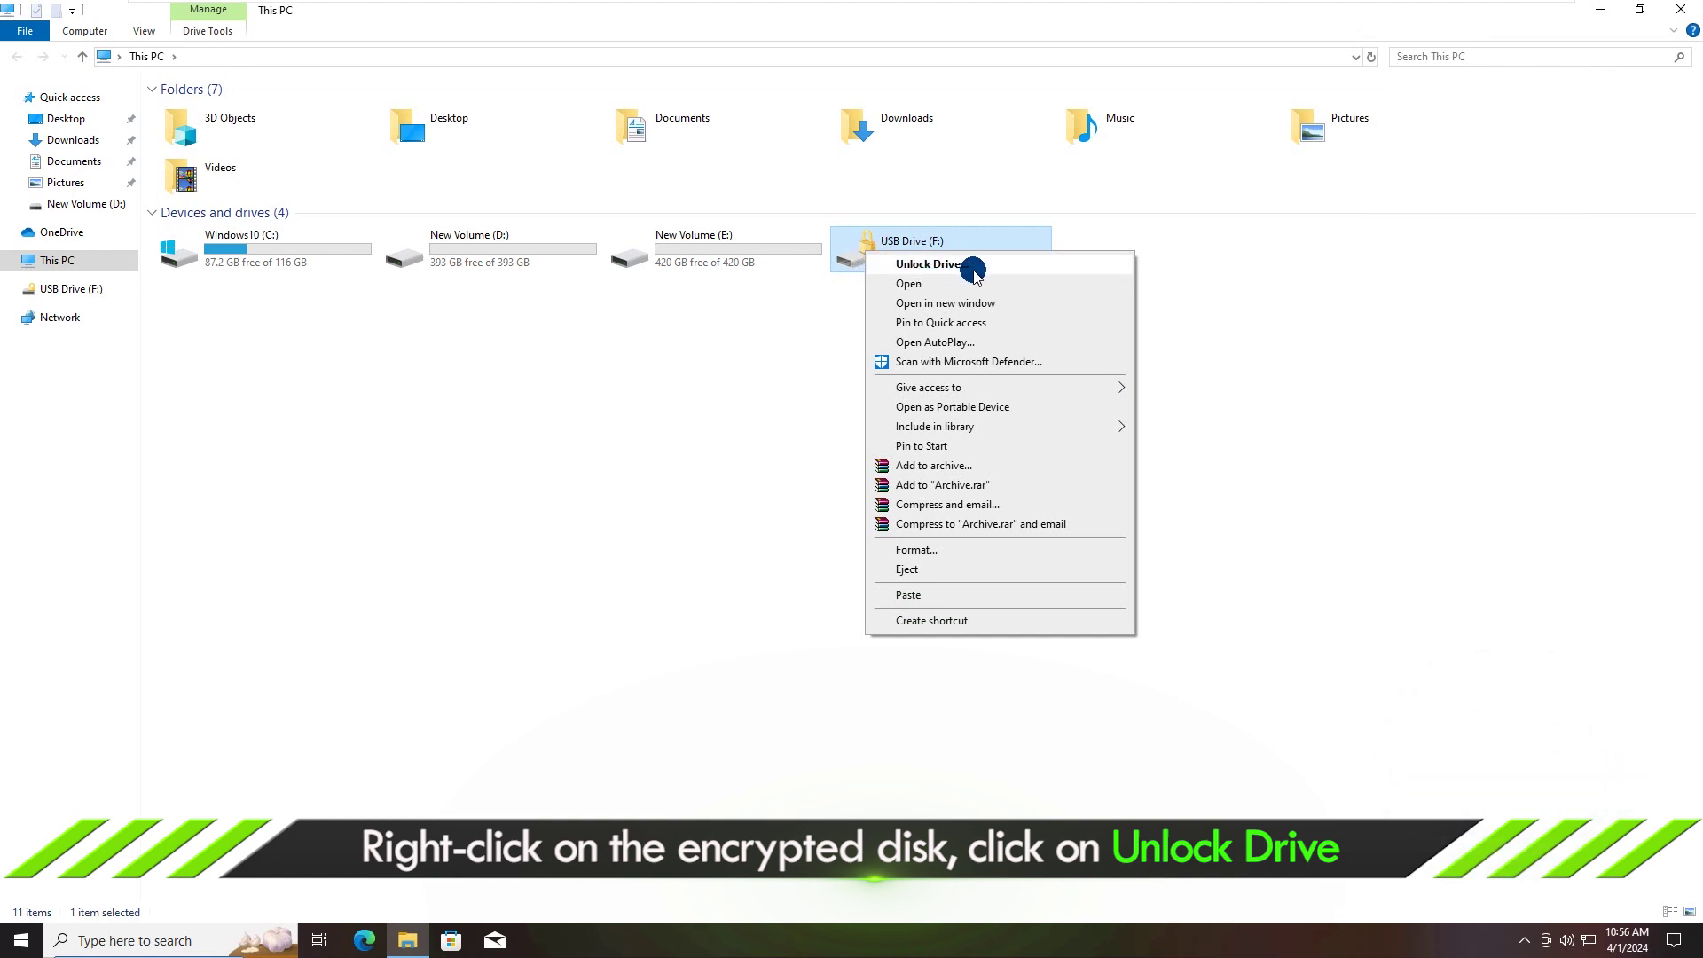
left_click(939, 264)
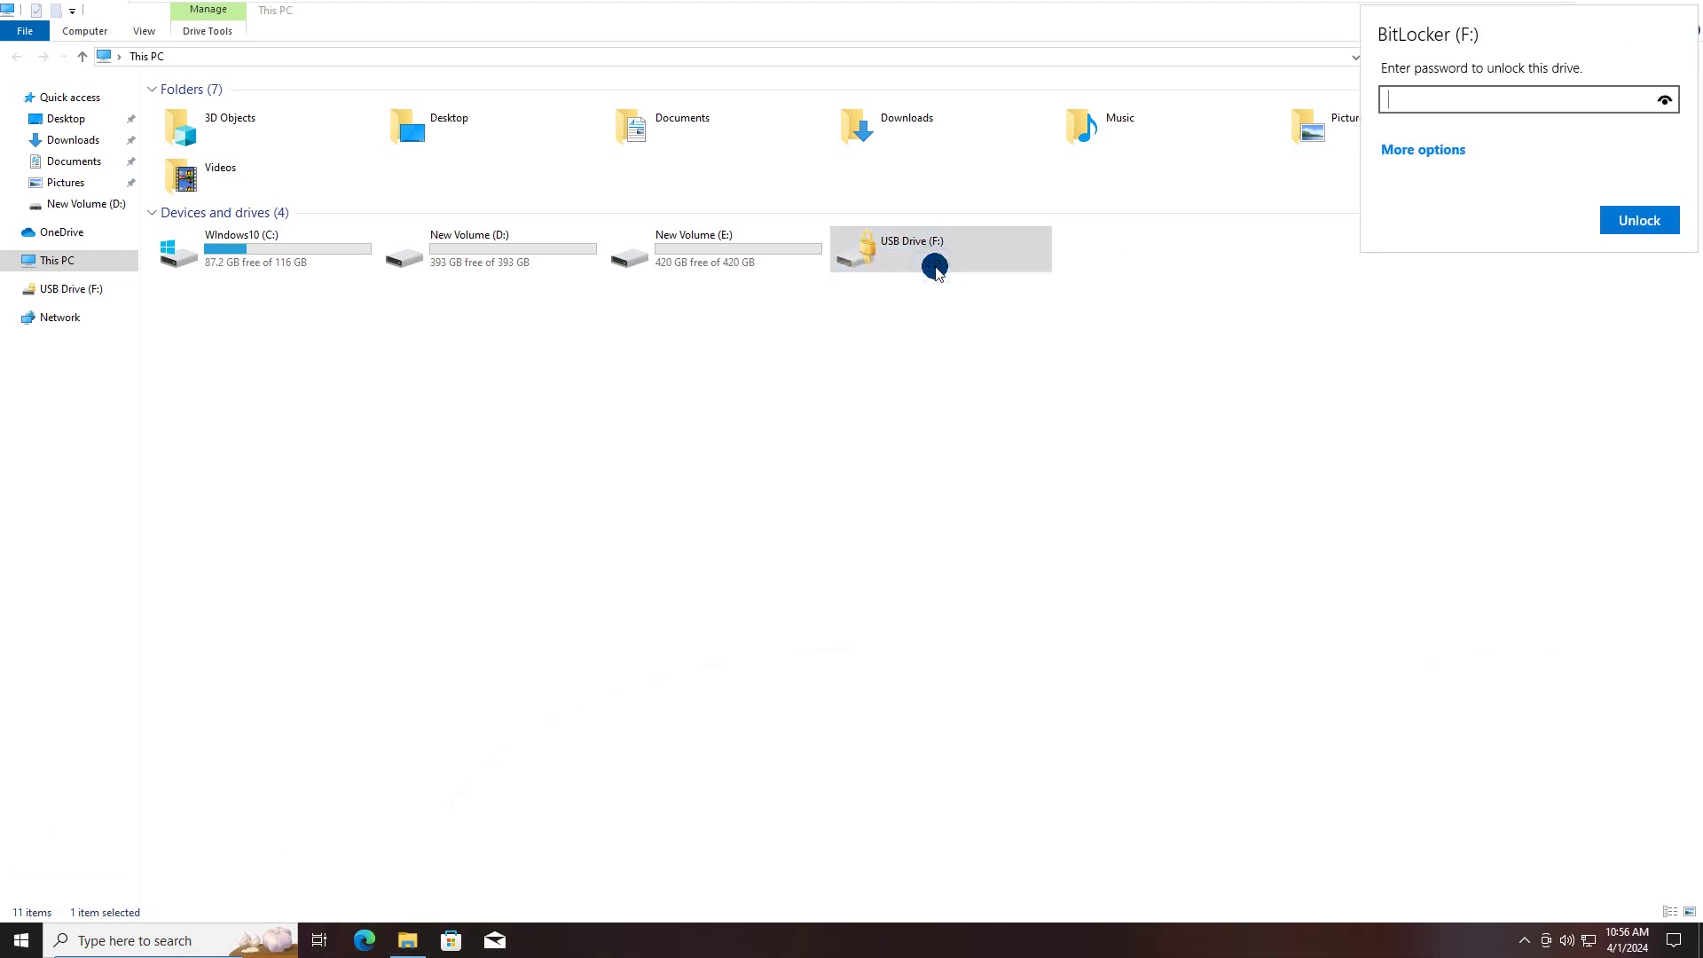
left_click(1427, 149)
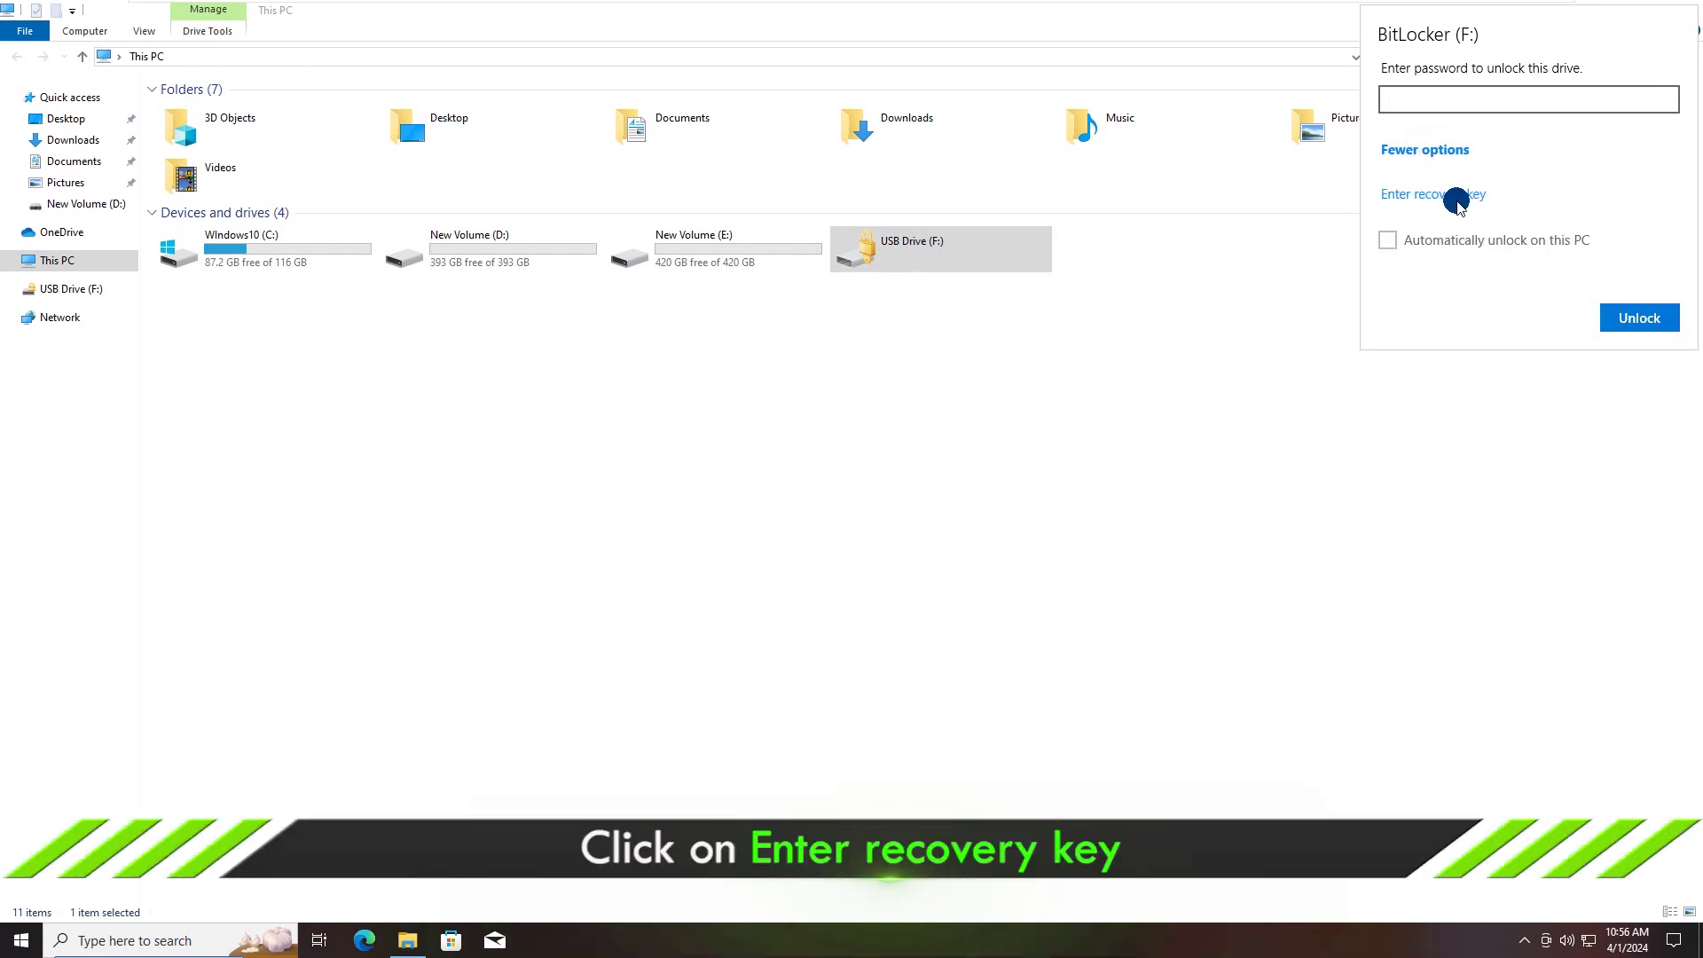
left_click(1434, 194)
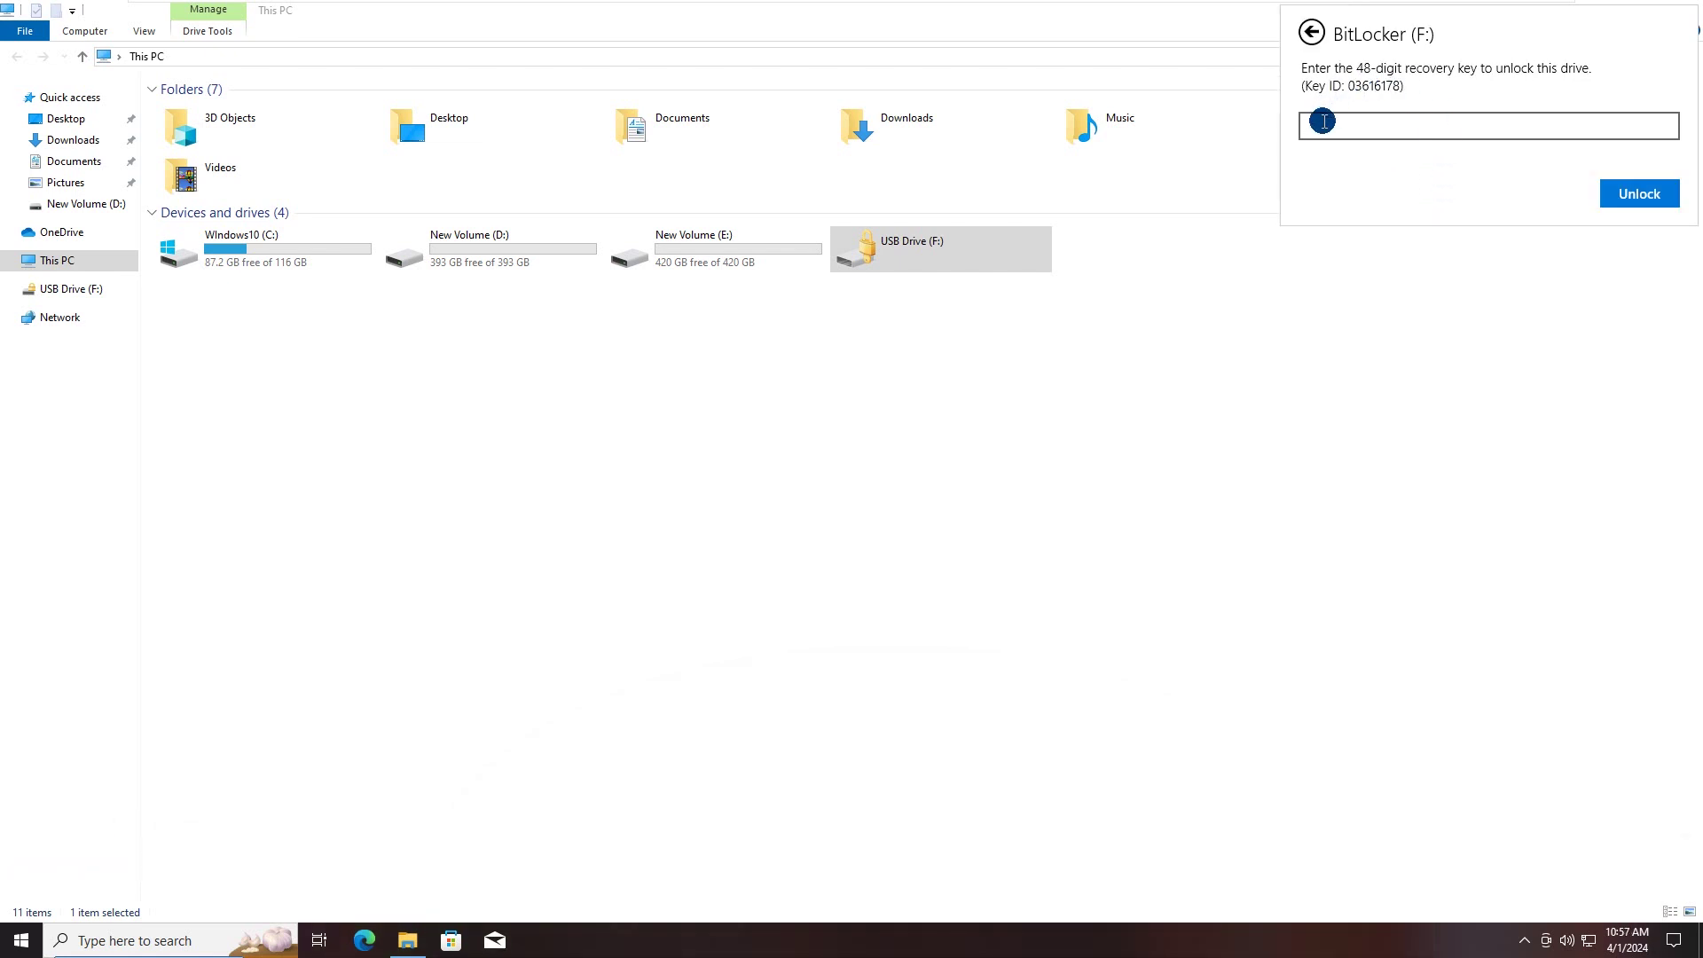
Open the BitLocker Recovery Key file in E:\Files and copy its 48-digit key
left_click(706, 259)
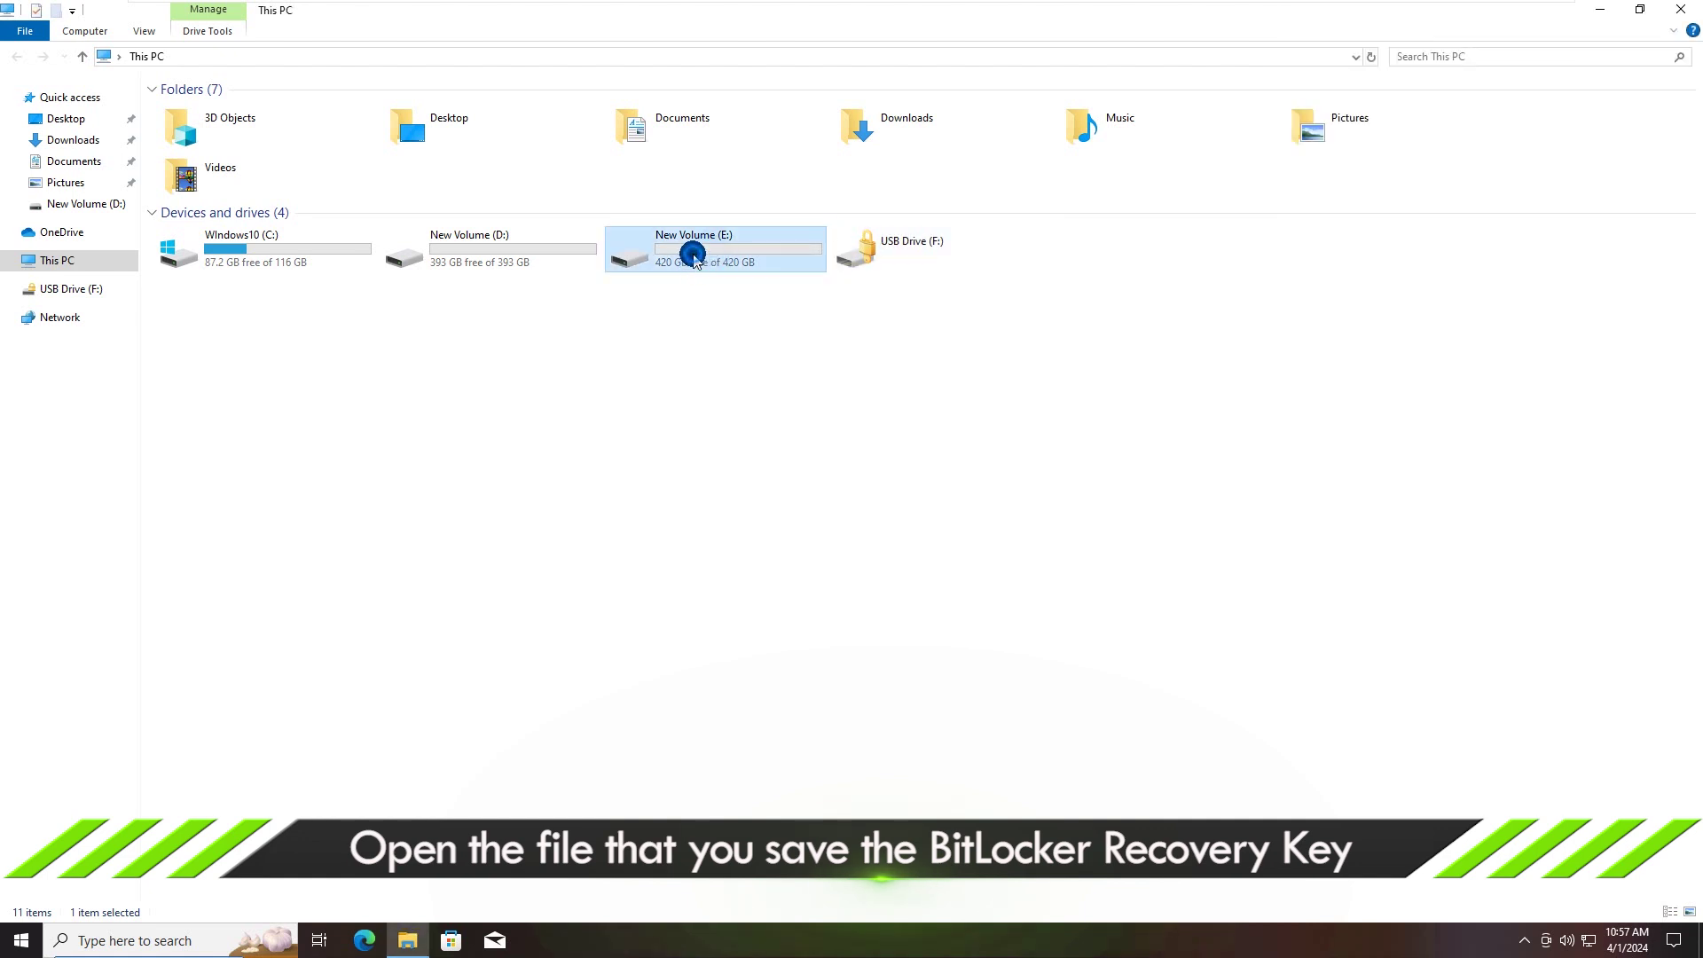
double_click(692, 257)
double_click(186, 115)
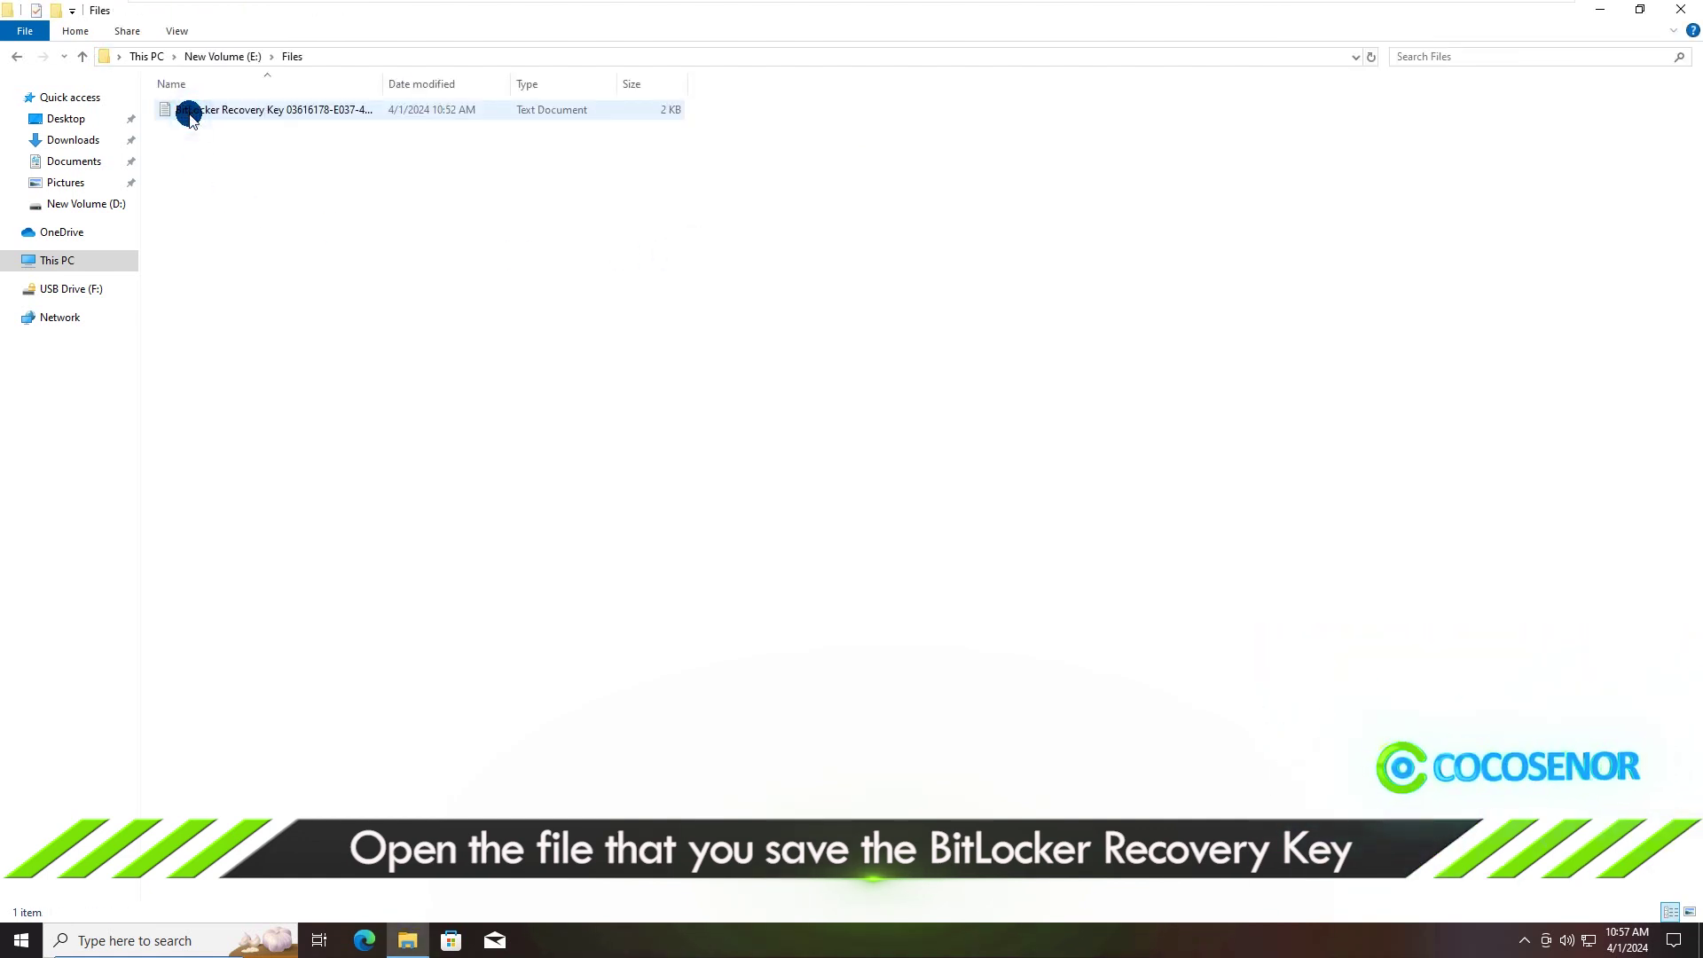
double_click(226, 110)
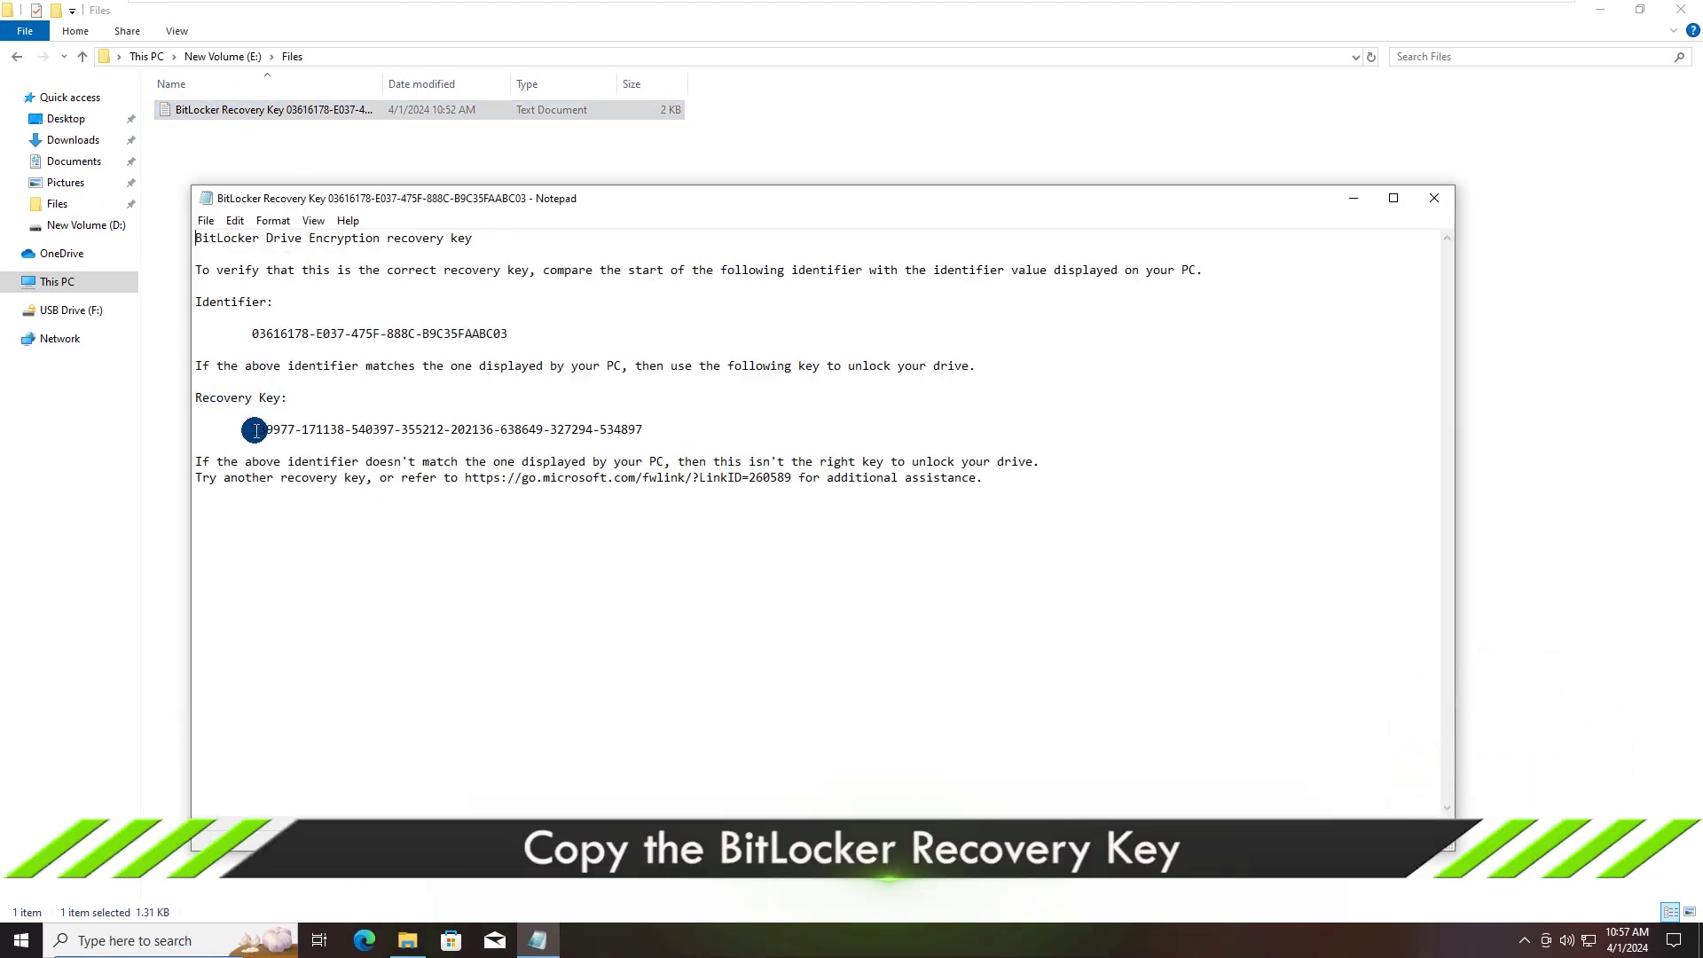
left_click_drag(419, 430, 556, 443)
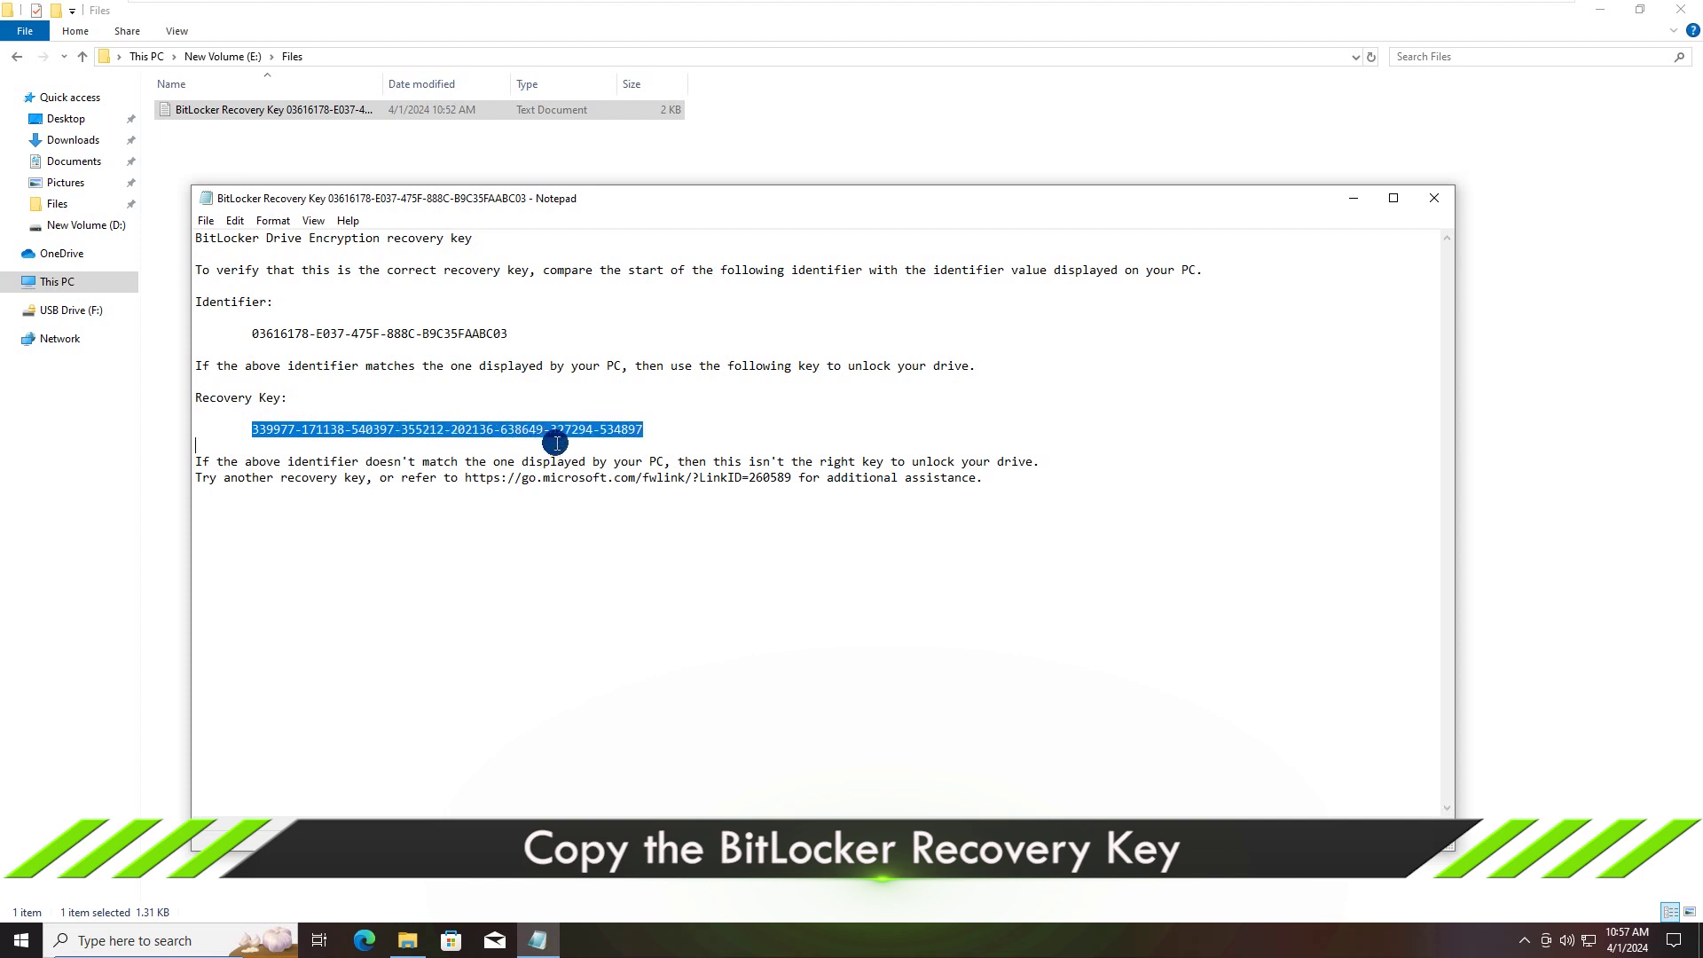
right_click(645, 433)
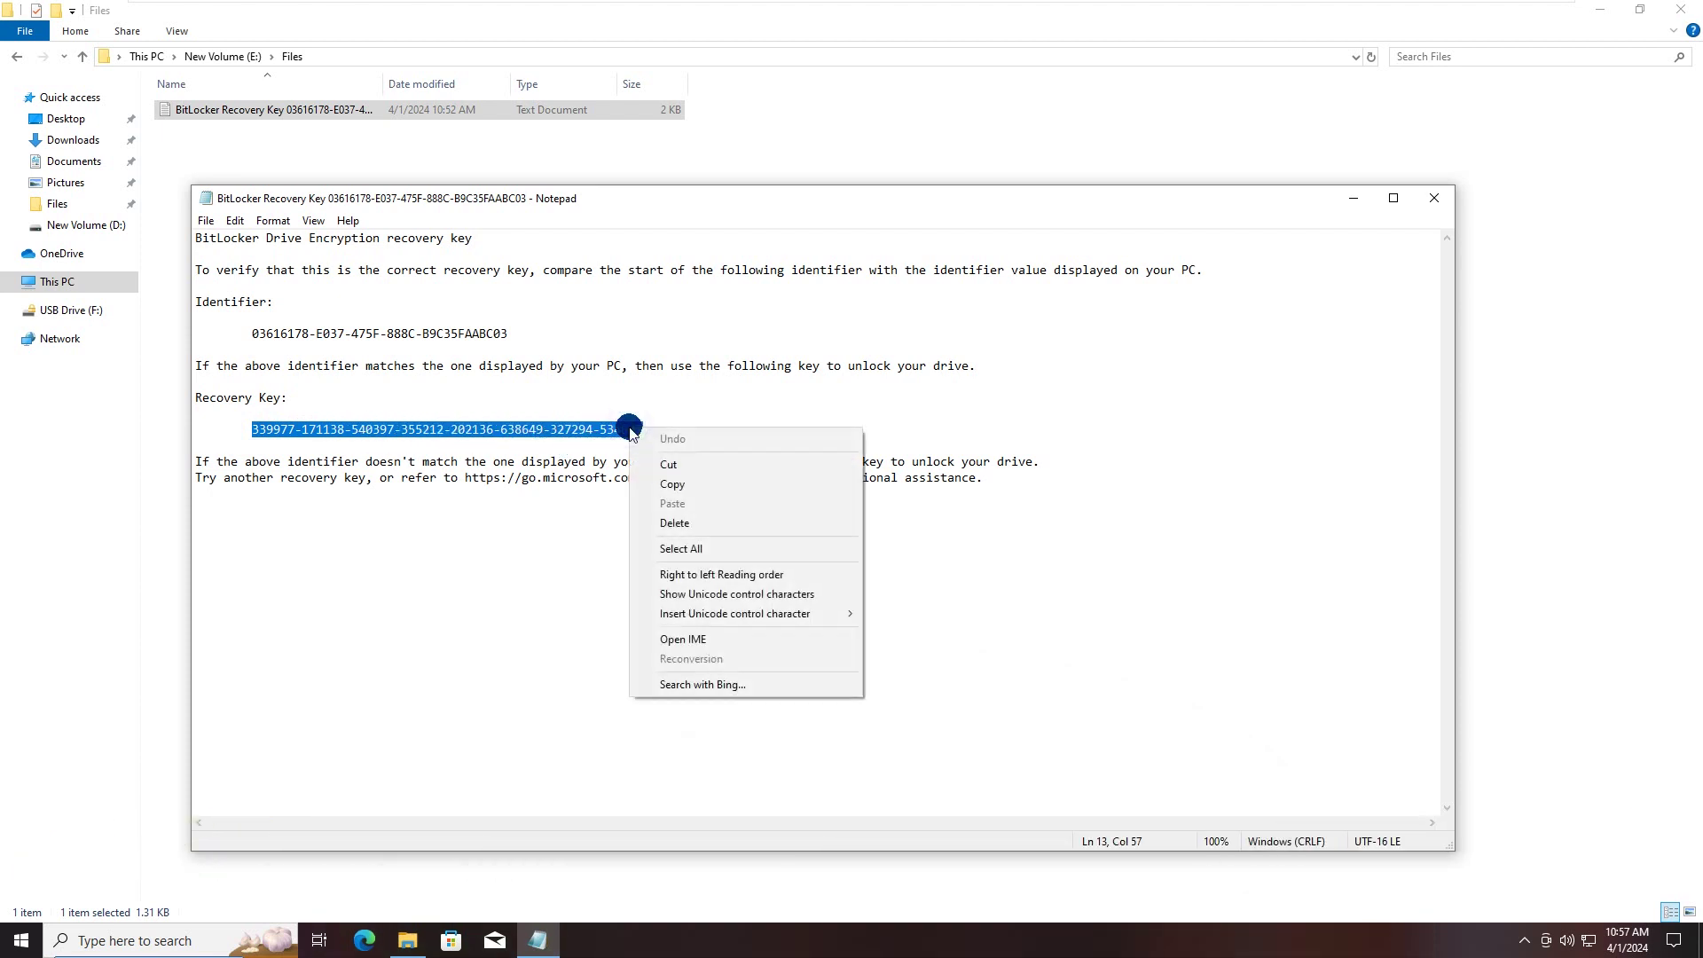
left_click(672, 484)
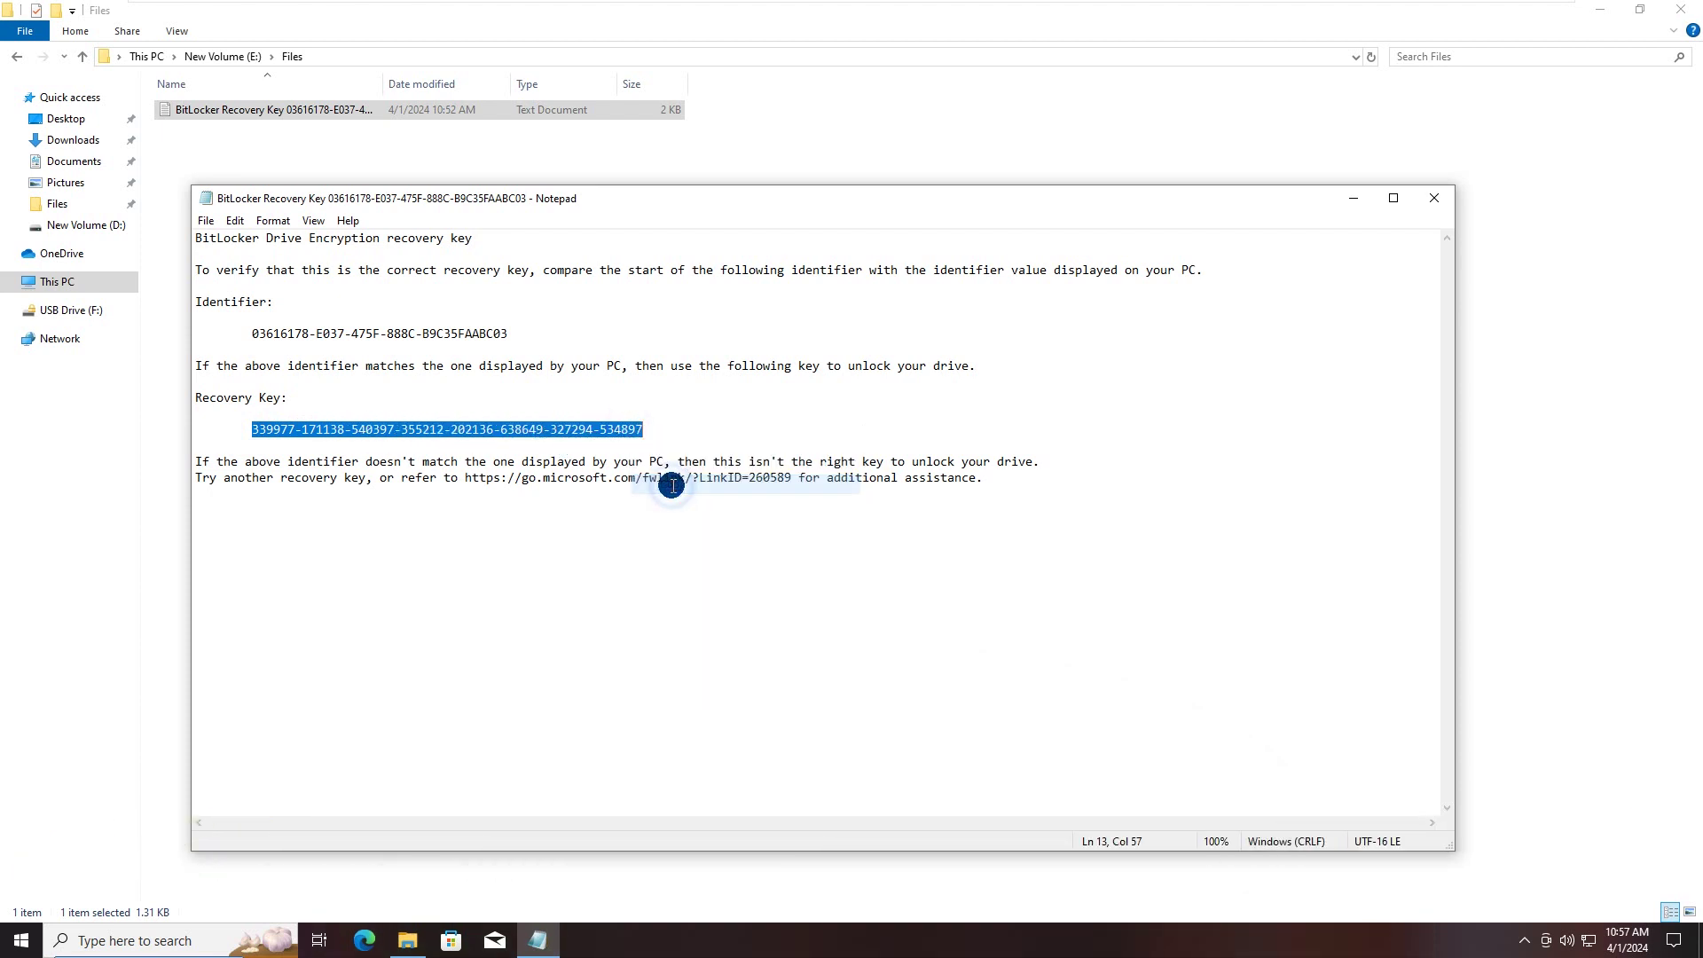
Close the recovery key file and return to This PC
left_click(1429, 199)
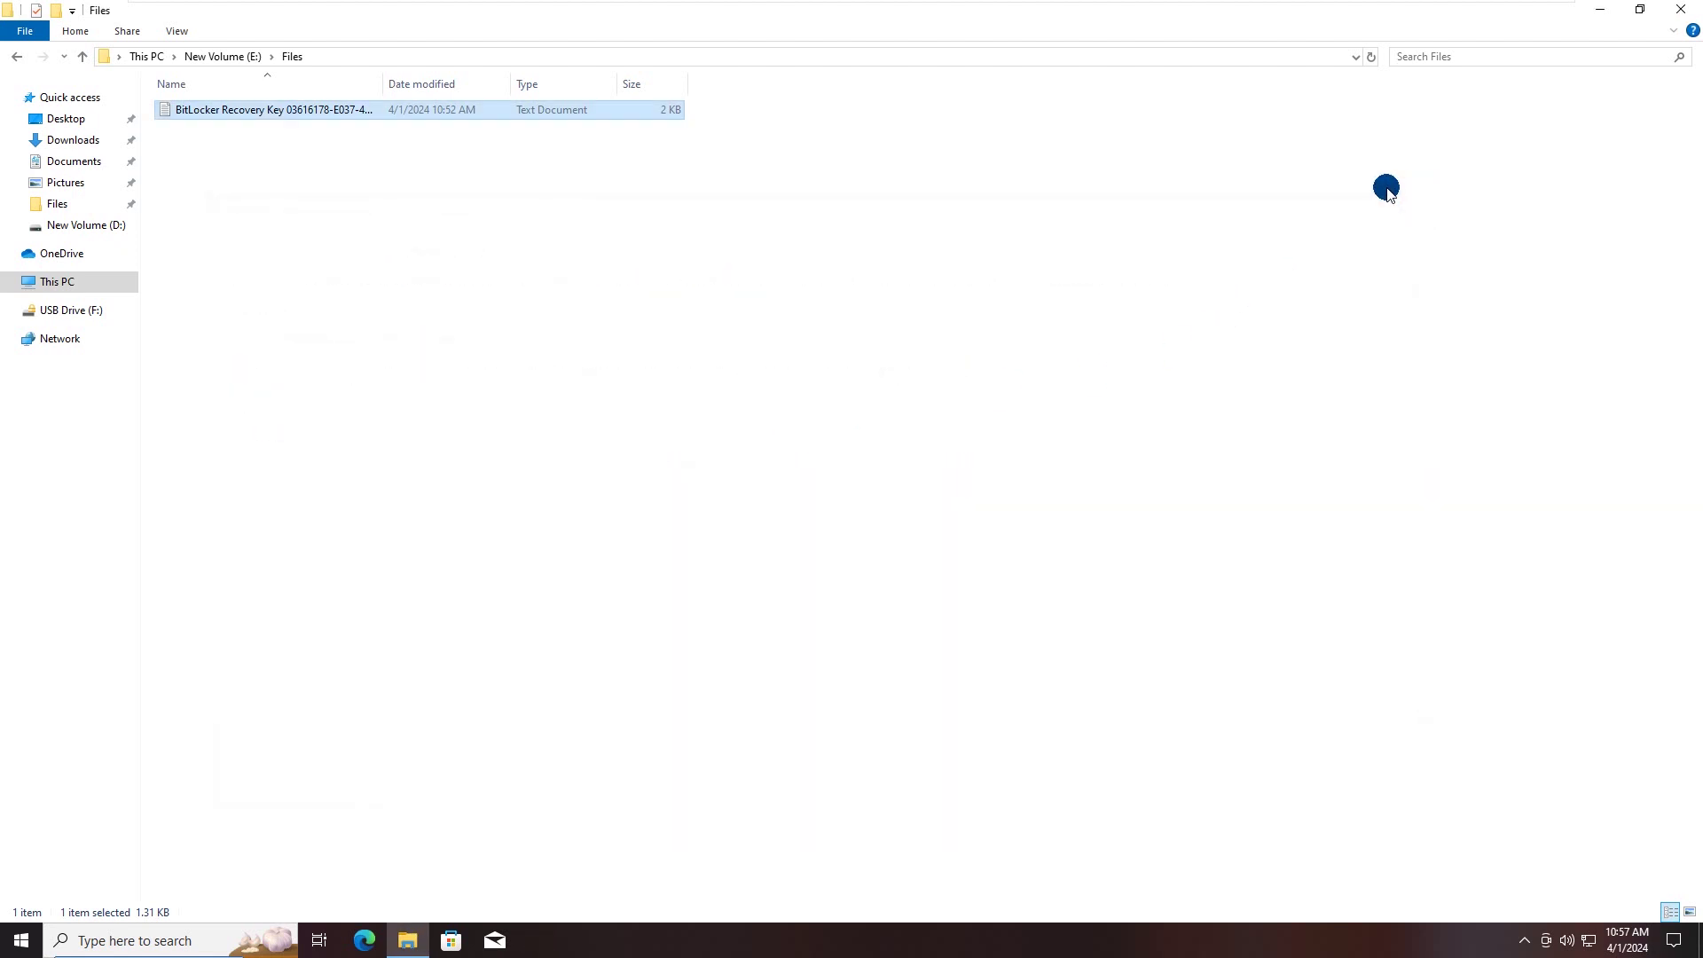
left_click(16, 62)
left_click(16, 62)
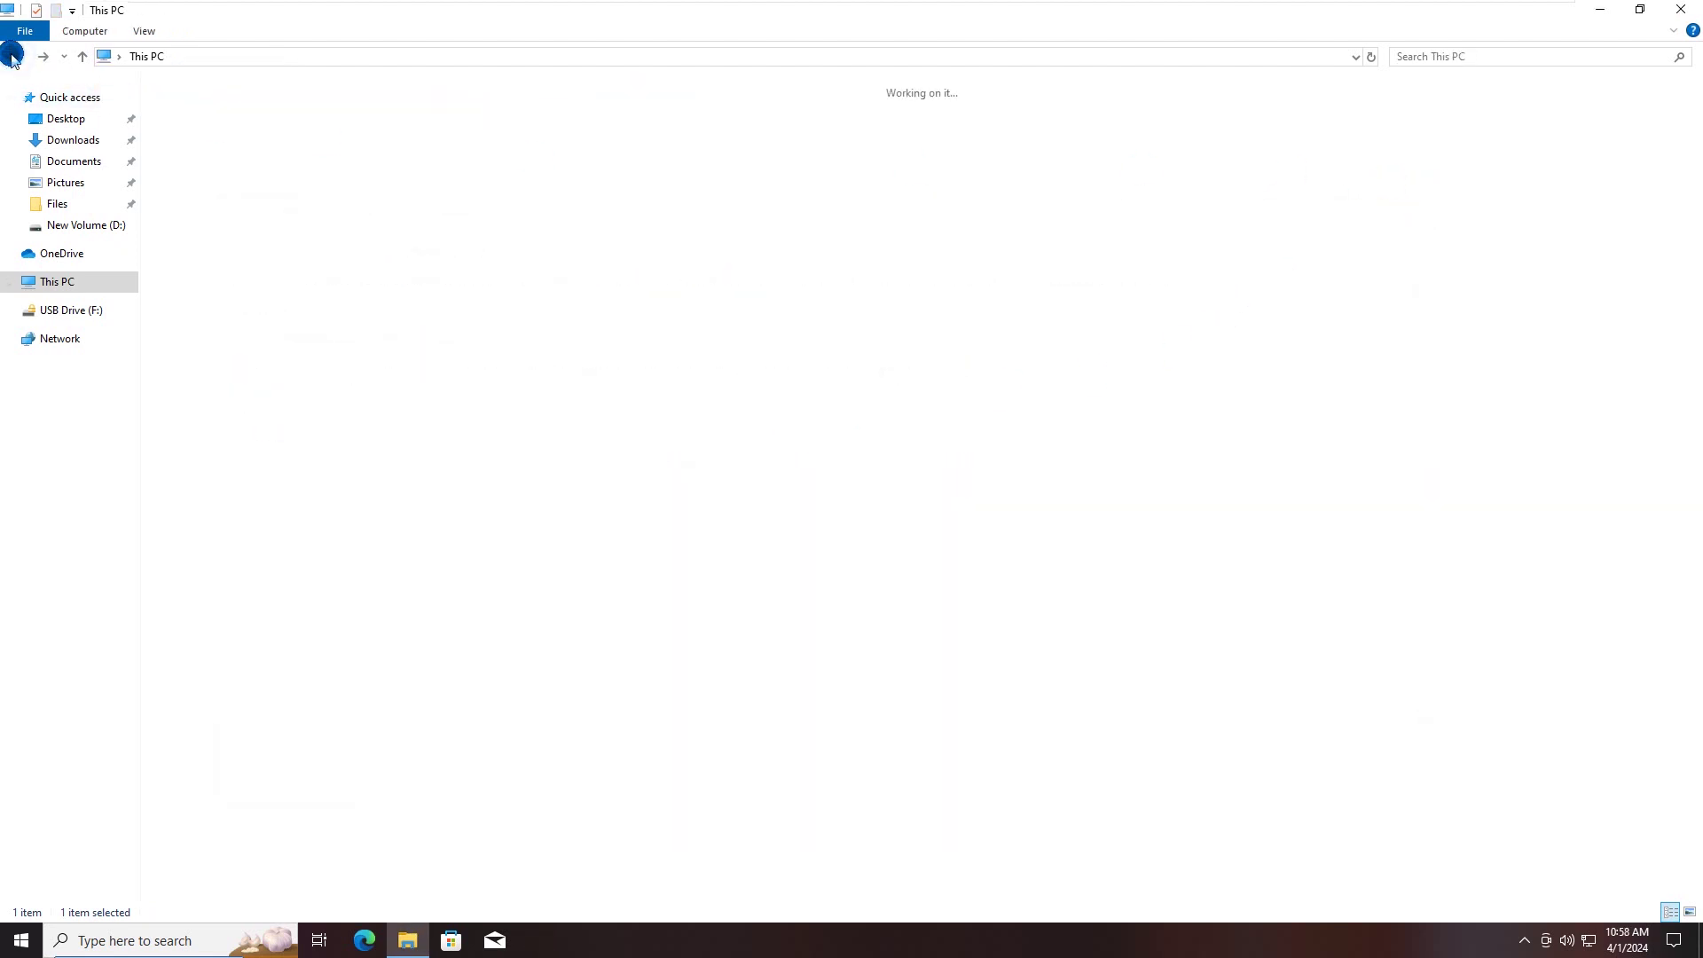
Unlock USB Drive (F:) using the pasted 48-digit recovery key
left_click(909, 254)
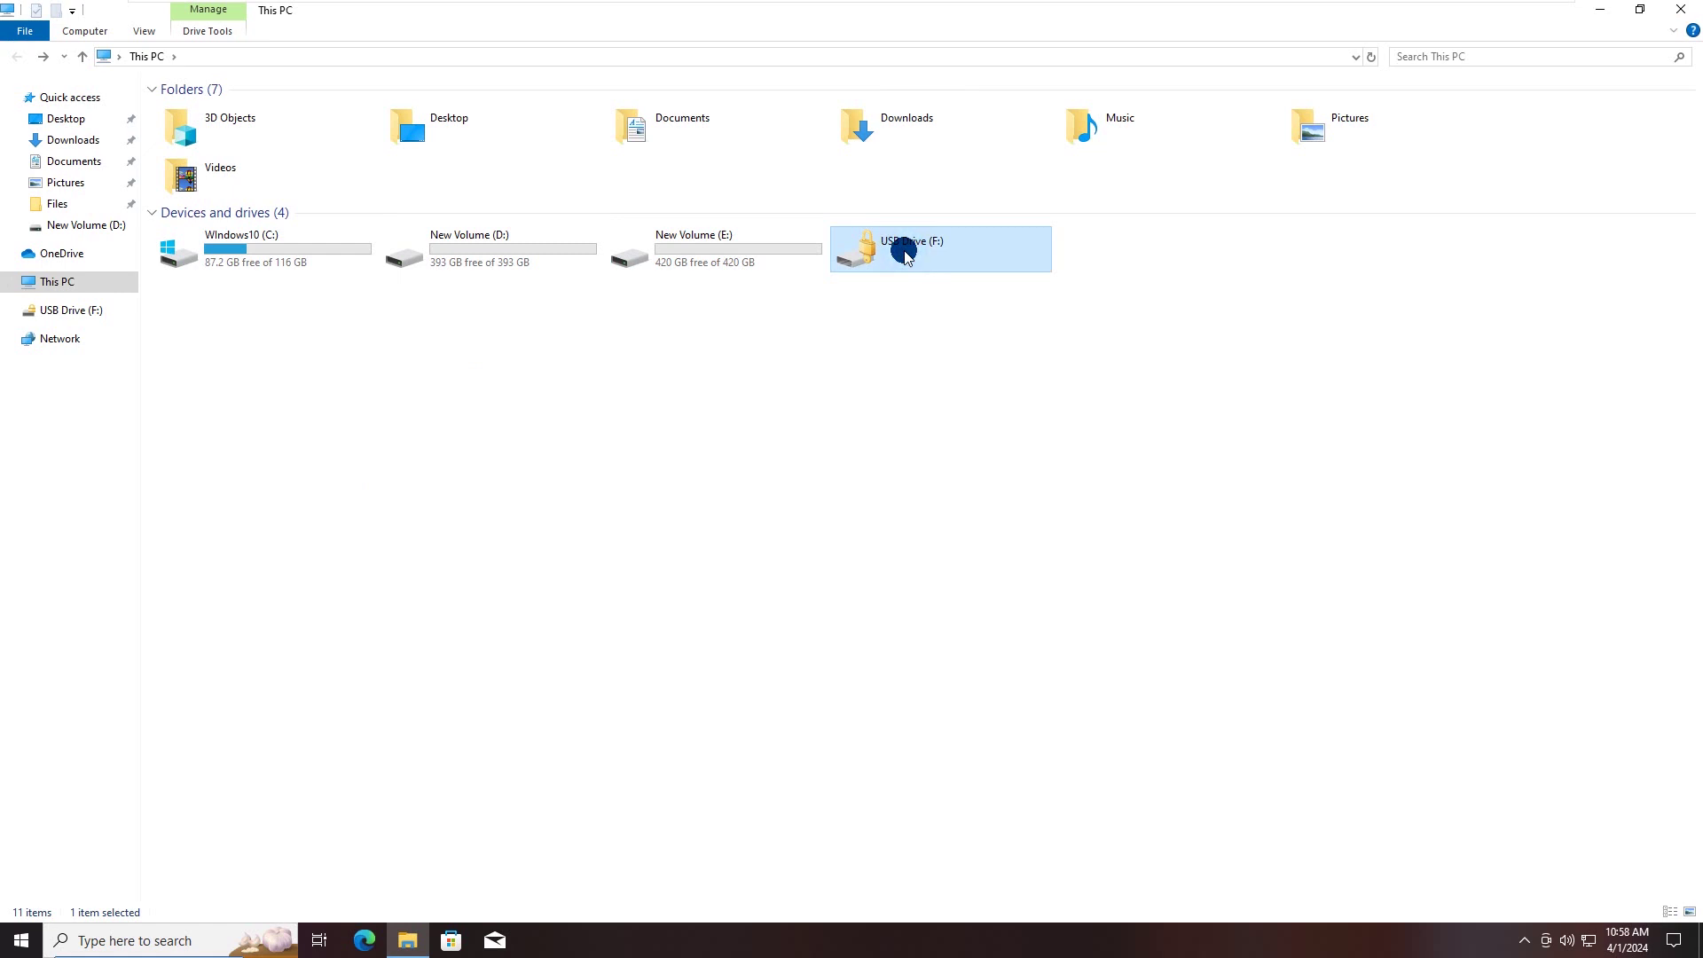
right_click(905, 253)
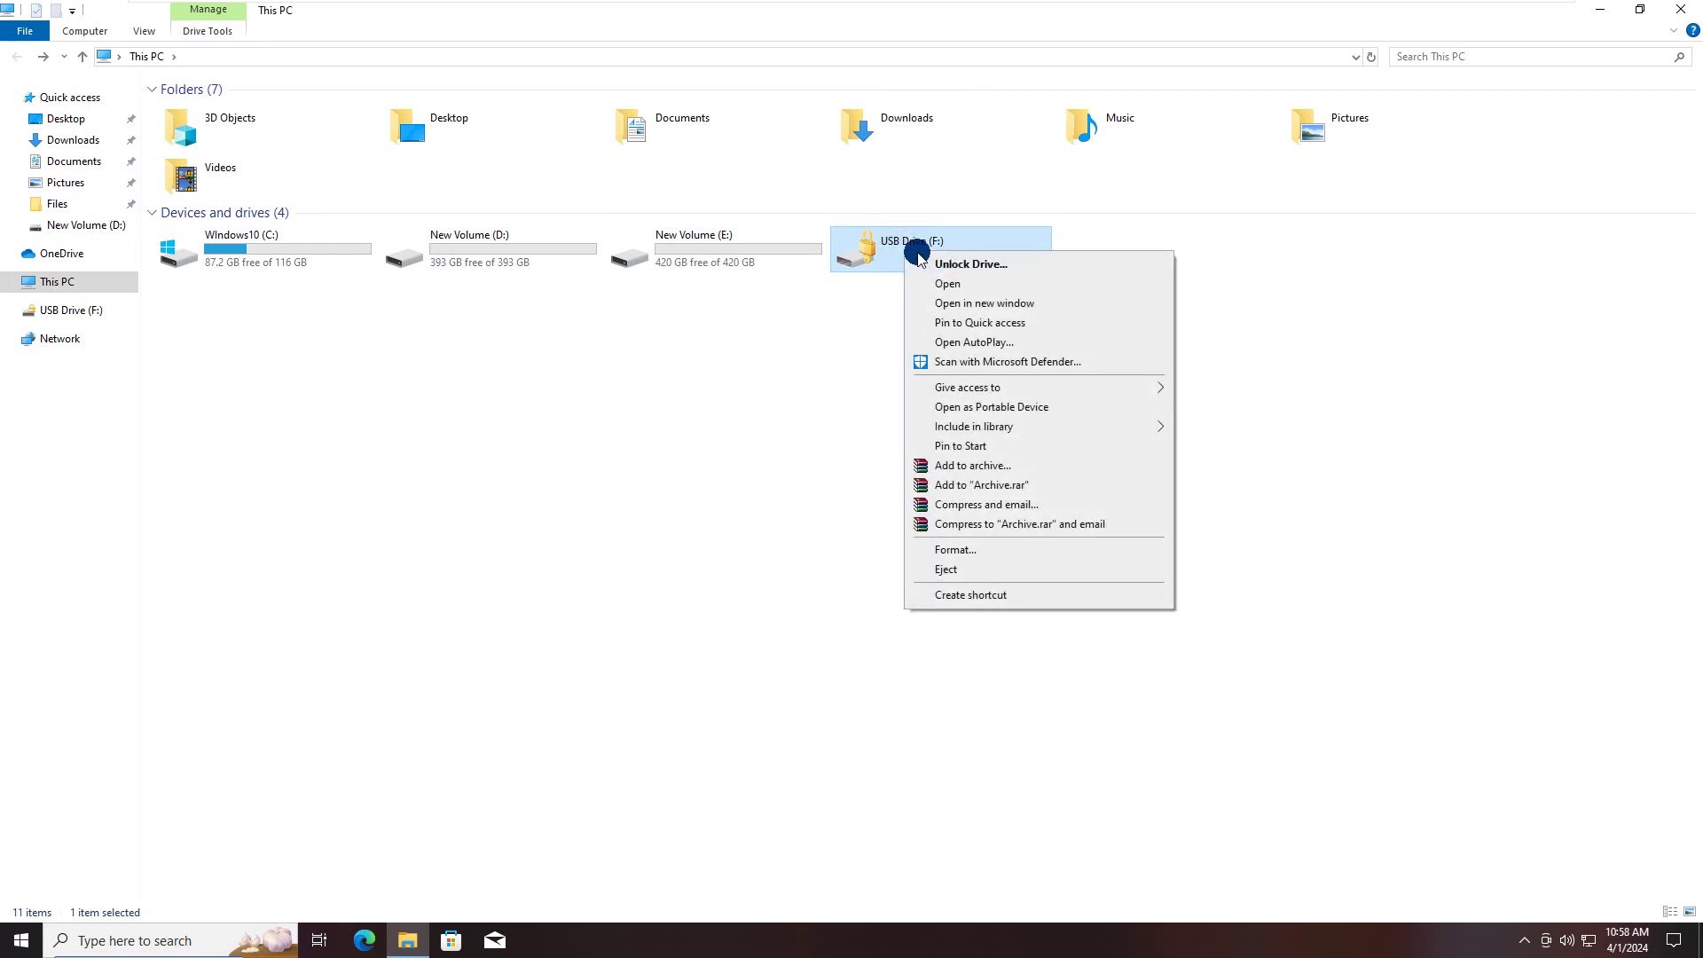
left_click(961, 264)
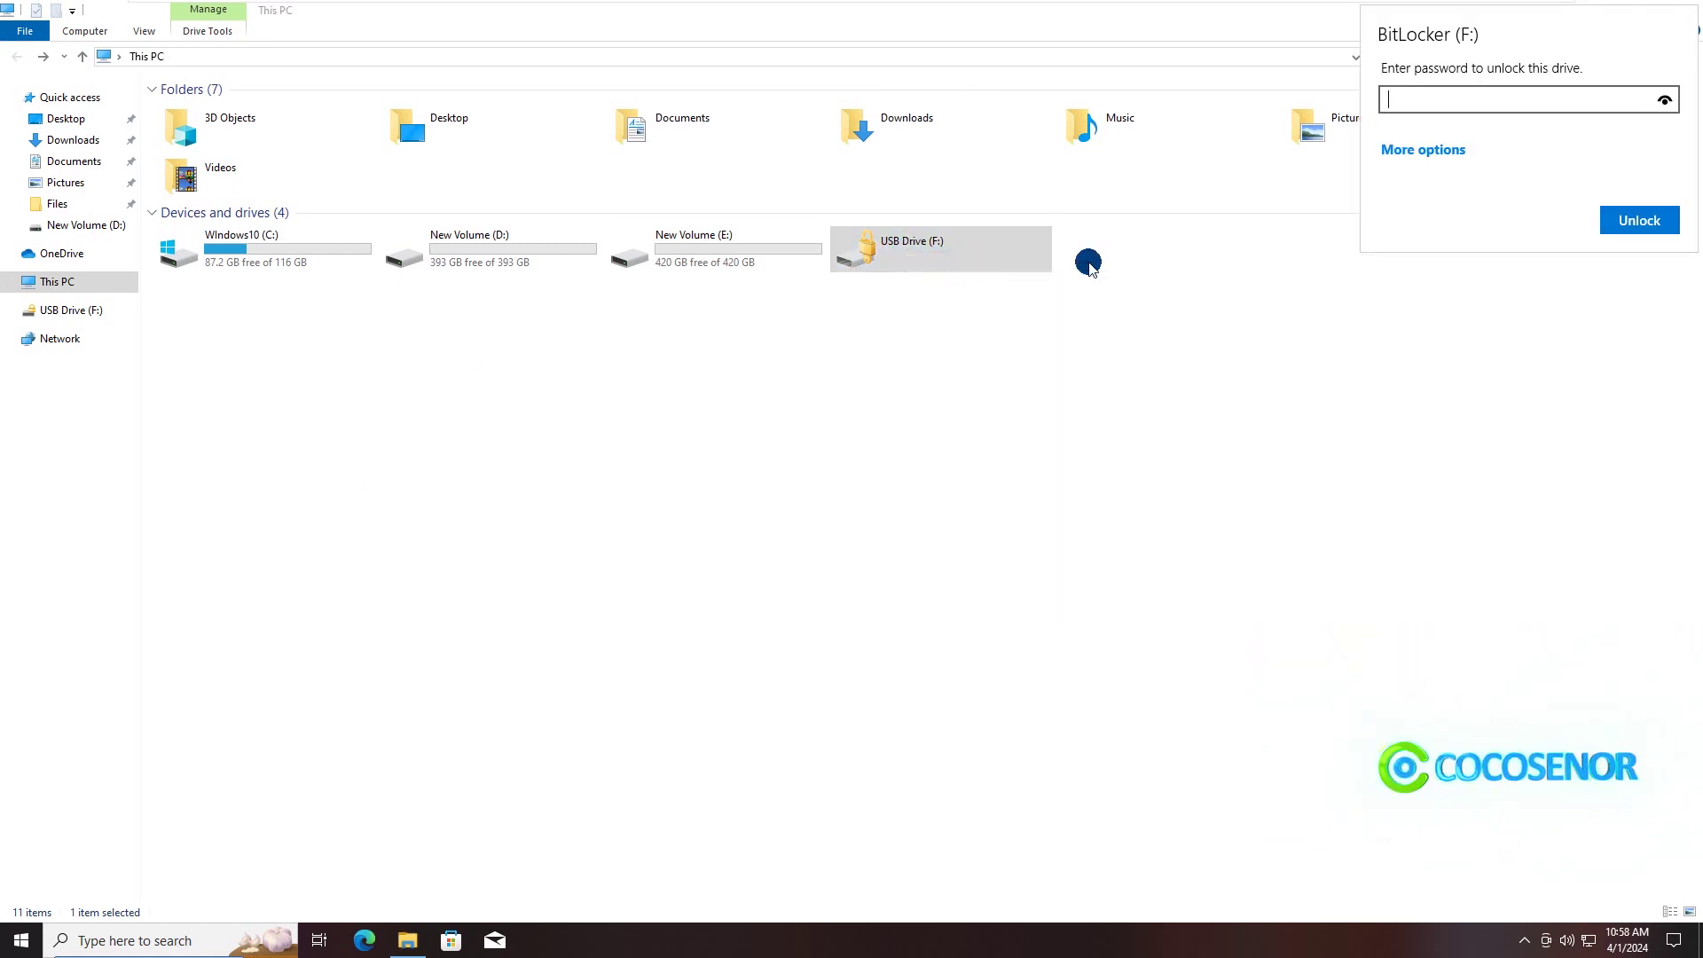
left_click(1421, 151)
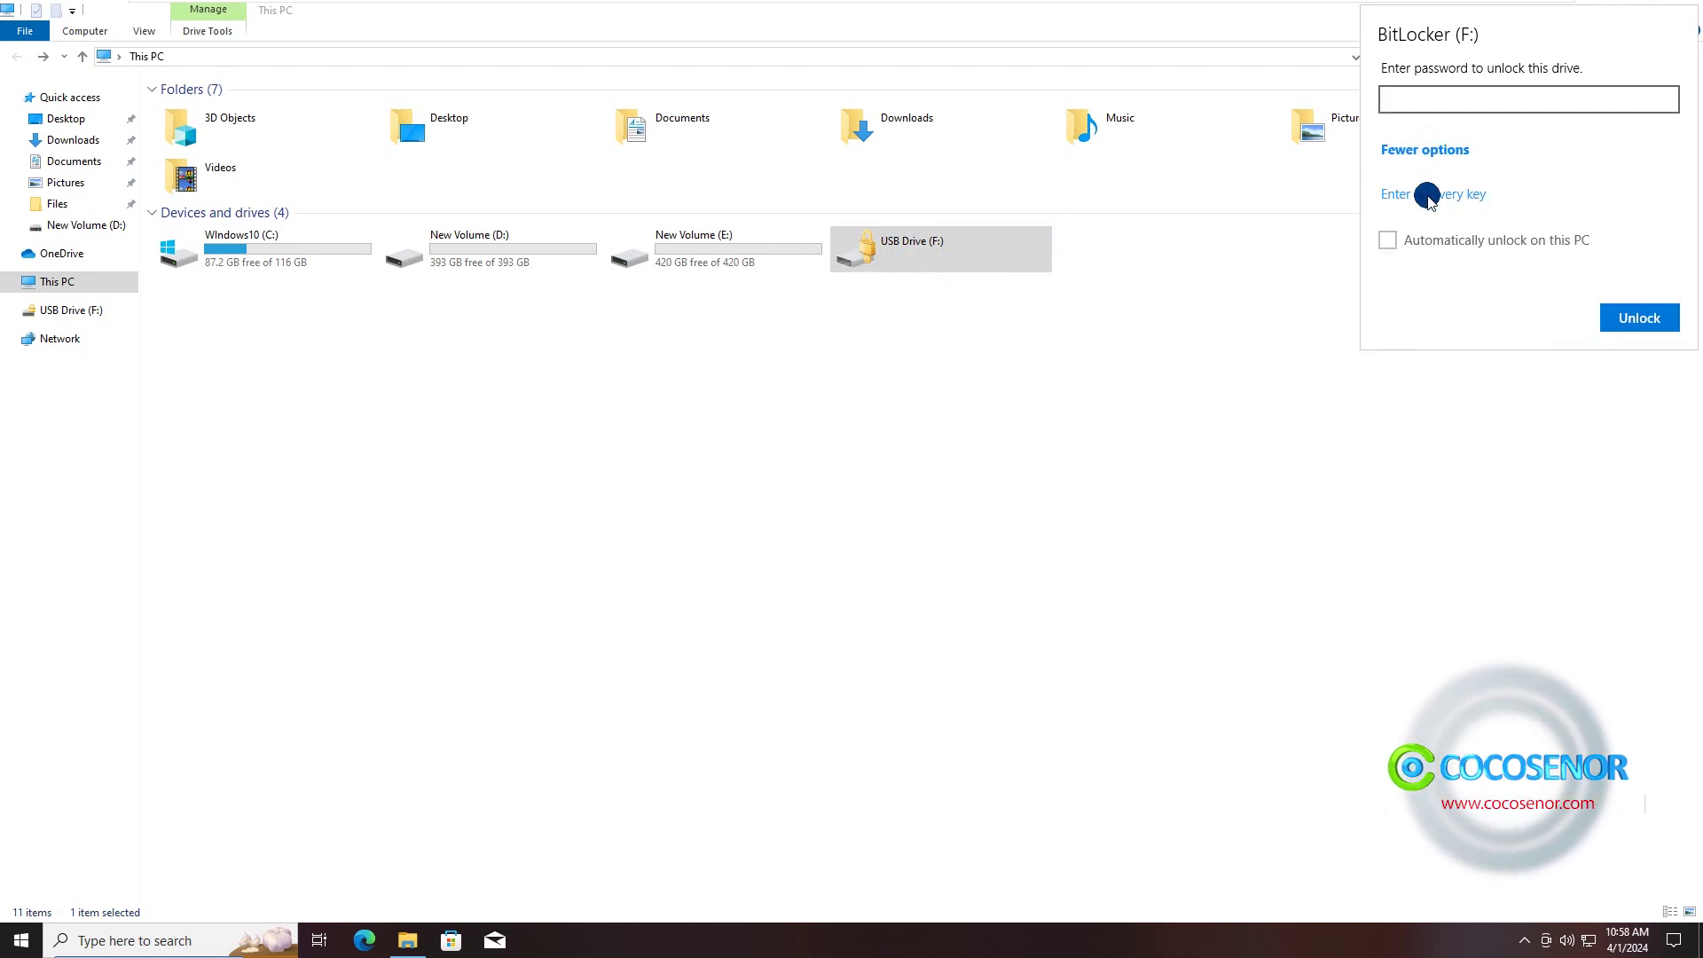
left_click(1425, 191)
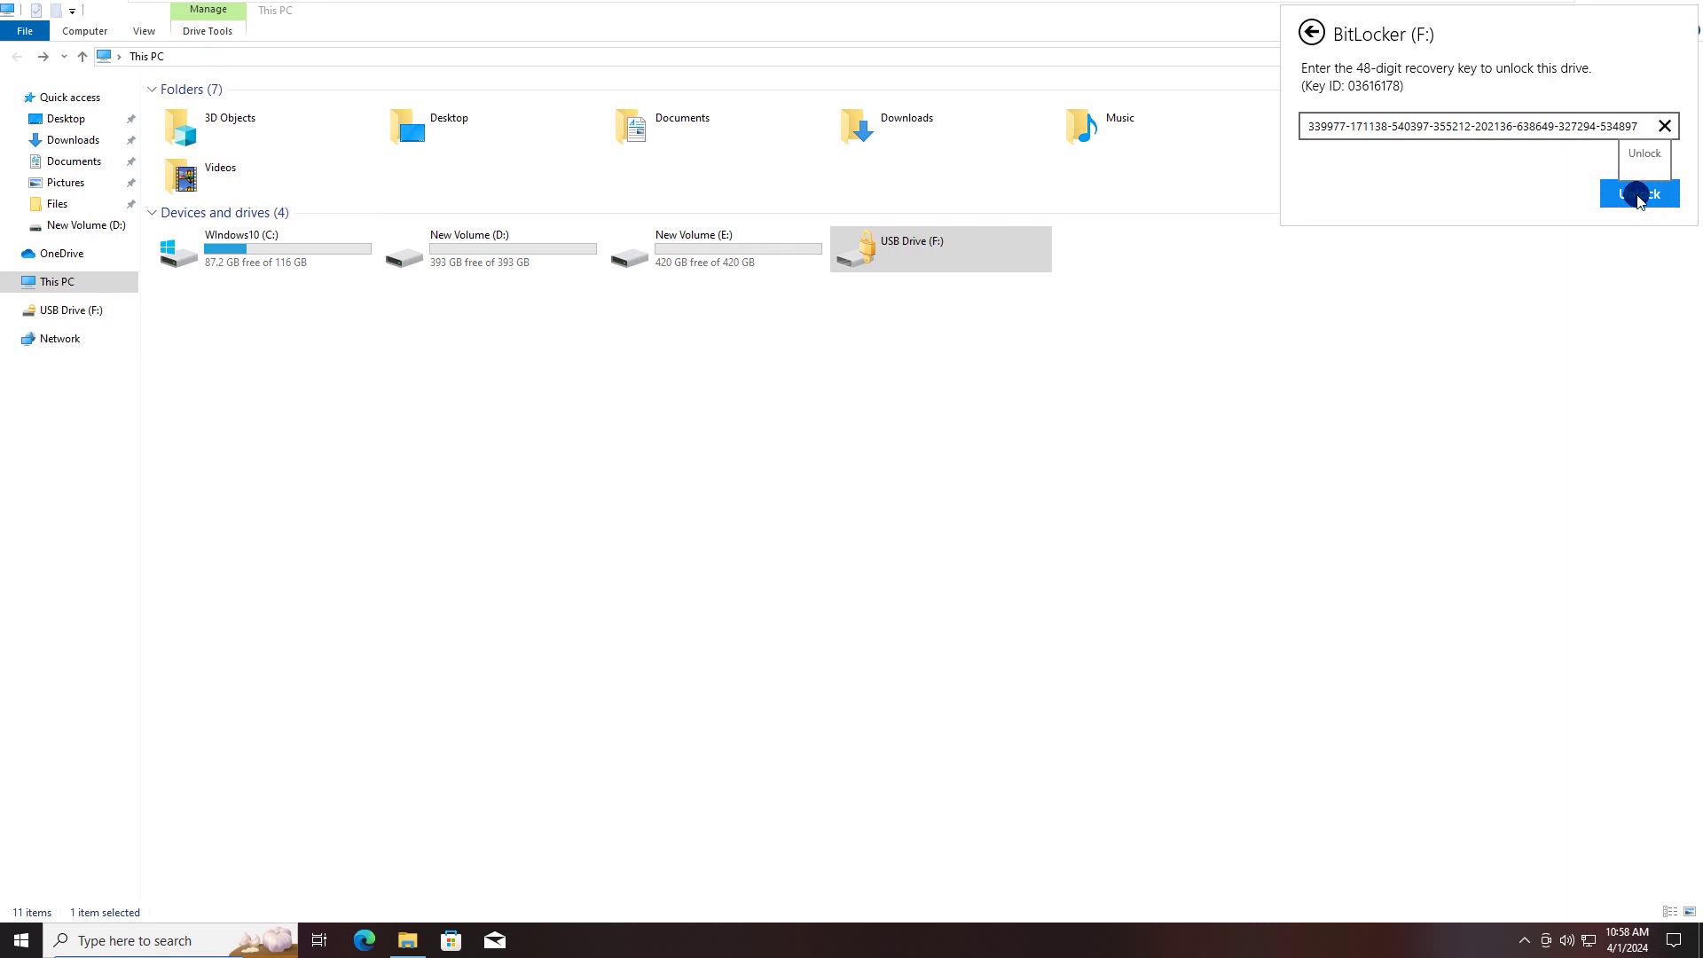
left_click(1638, 195)
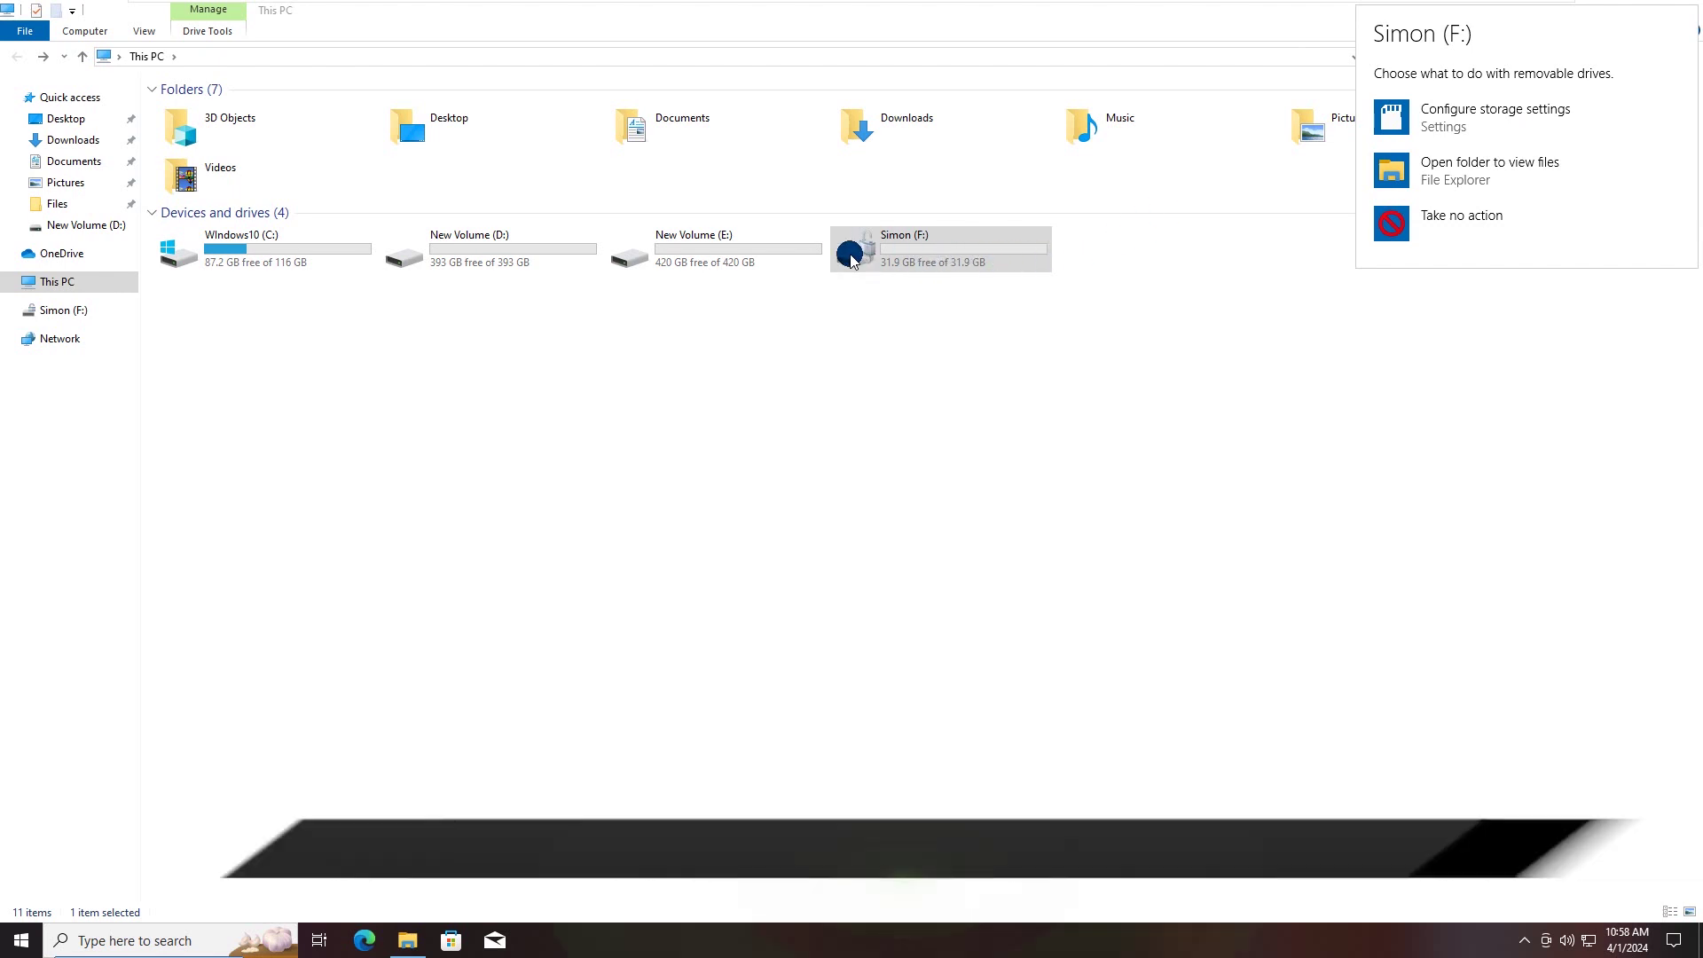
Open the Change BitLocker password dialog for drive F: and center it
right_click(902, 239)
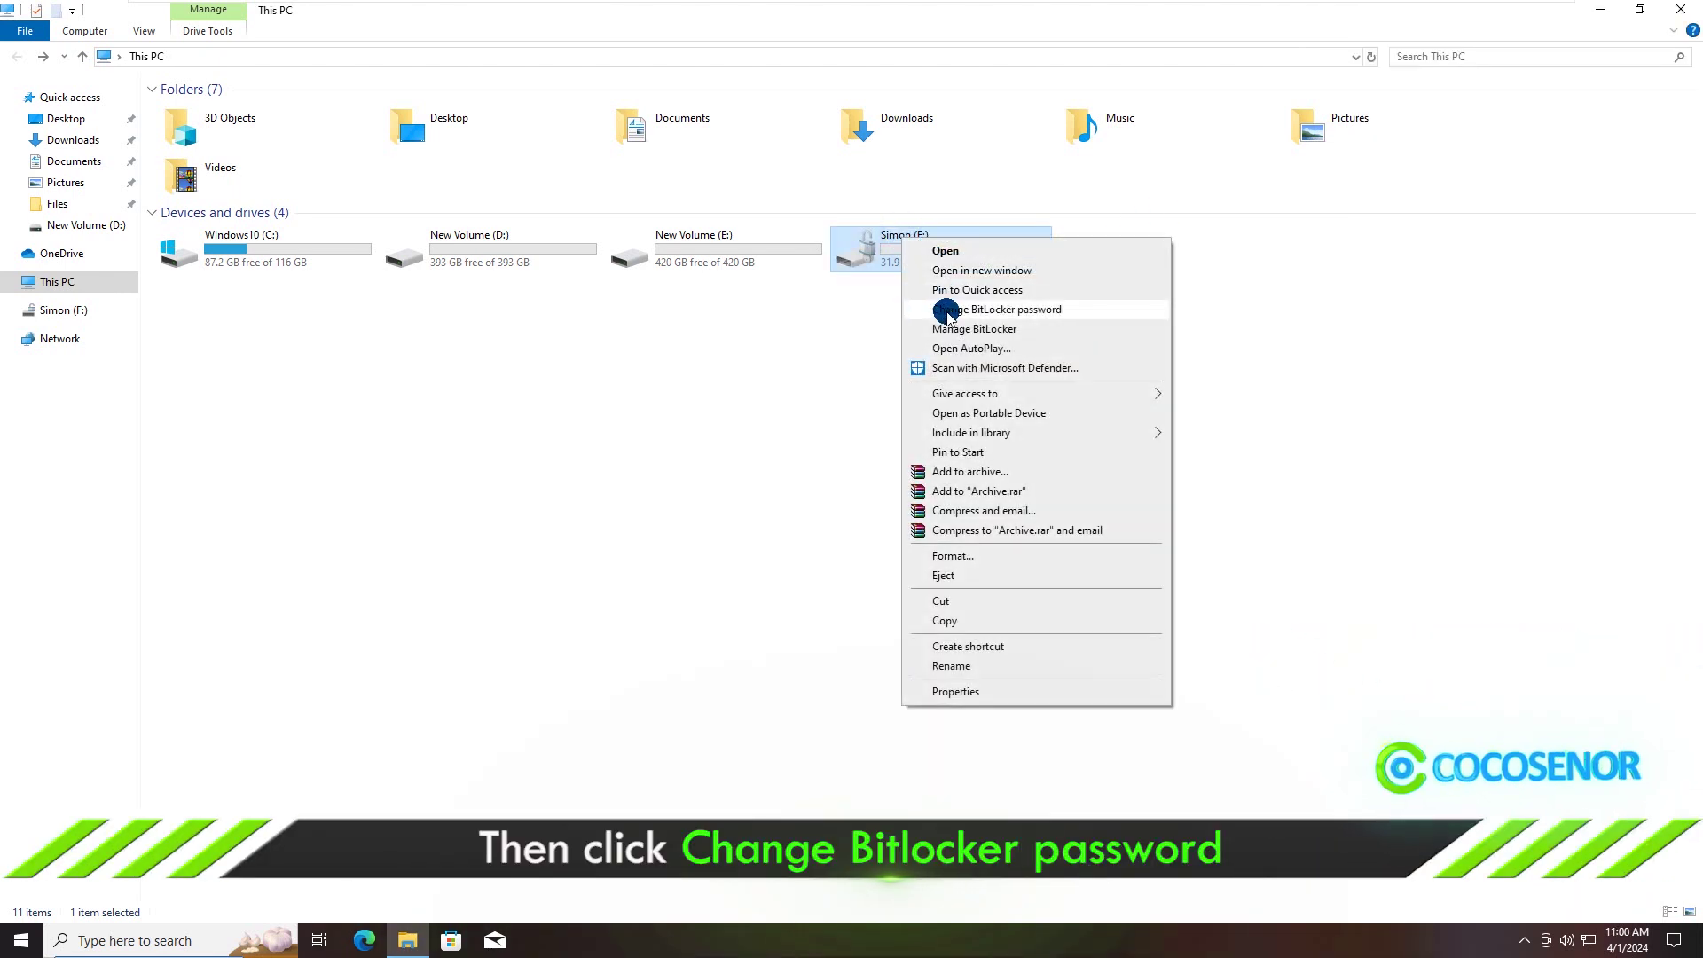
left_click(996, 312)
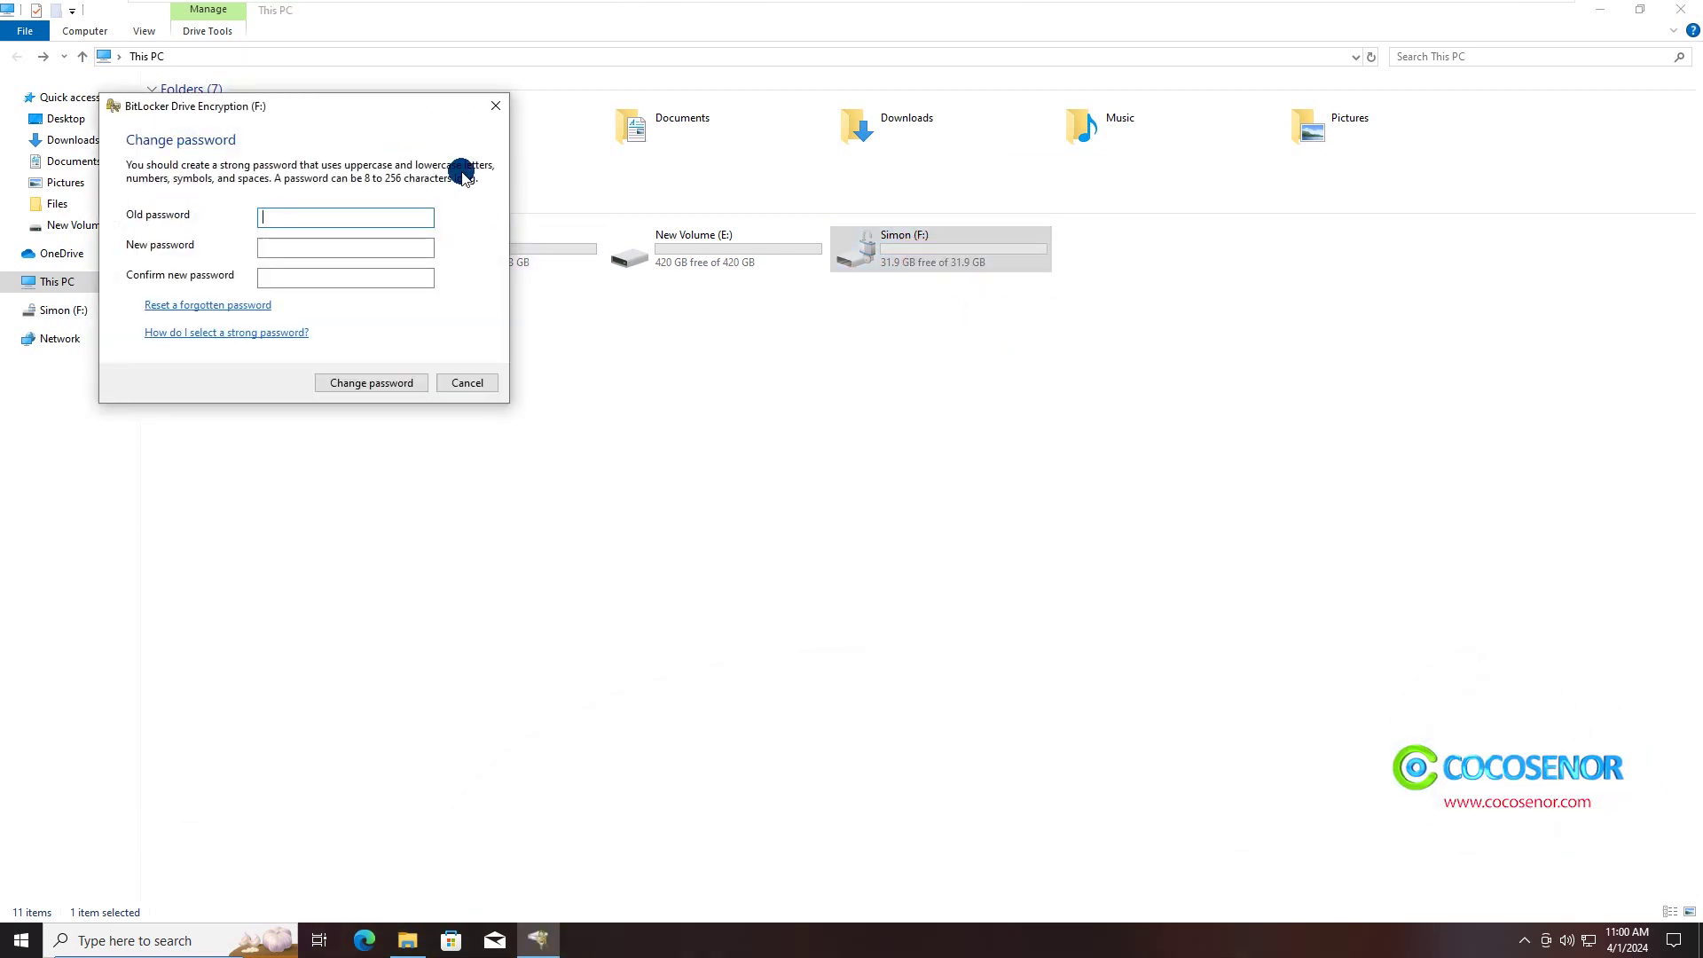
left_click_drag(359, 108, 873, 339)
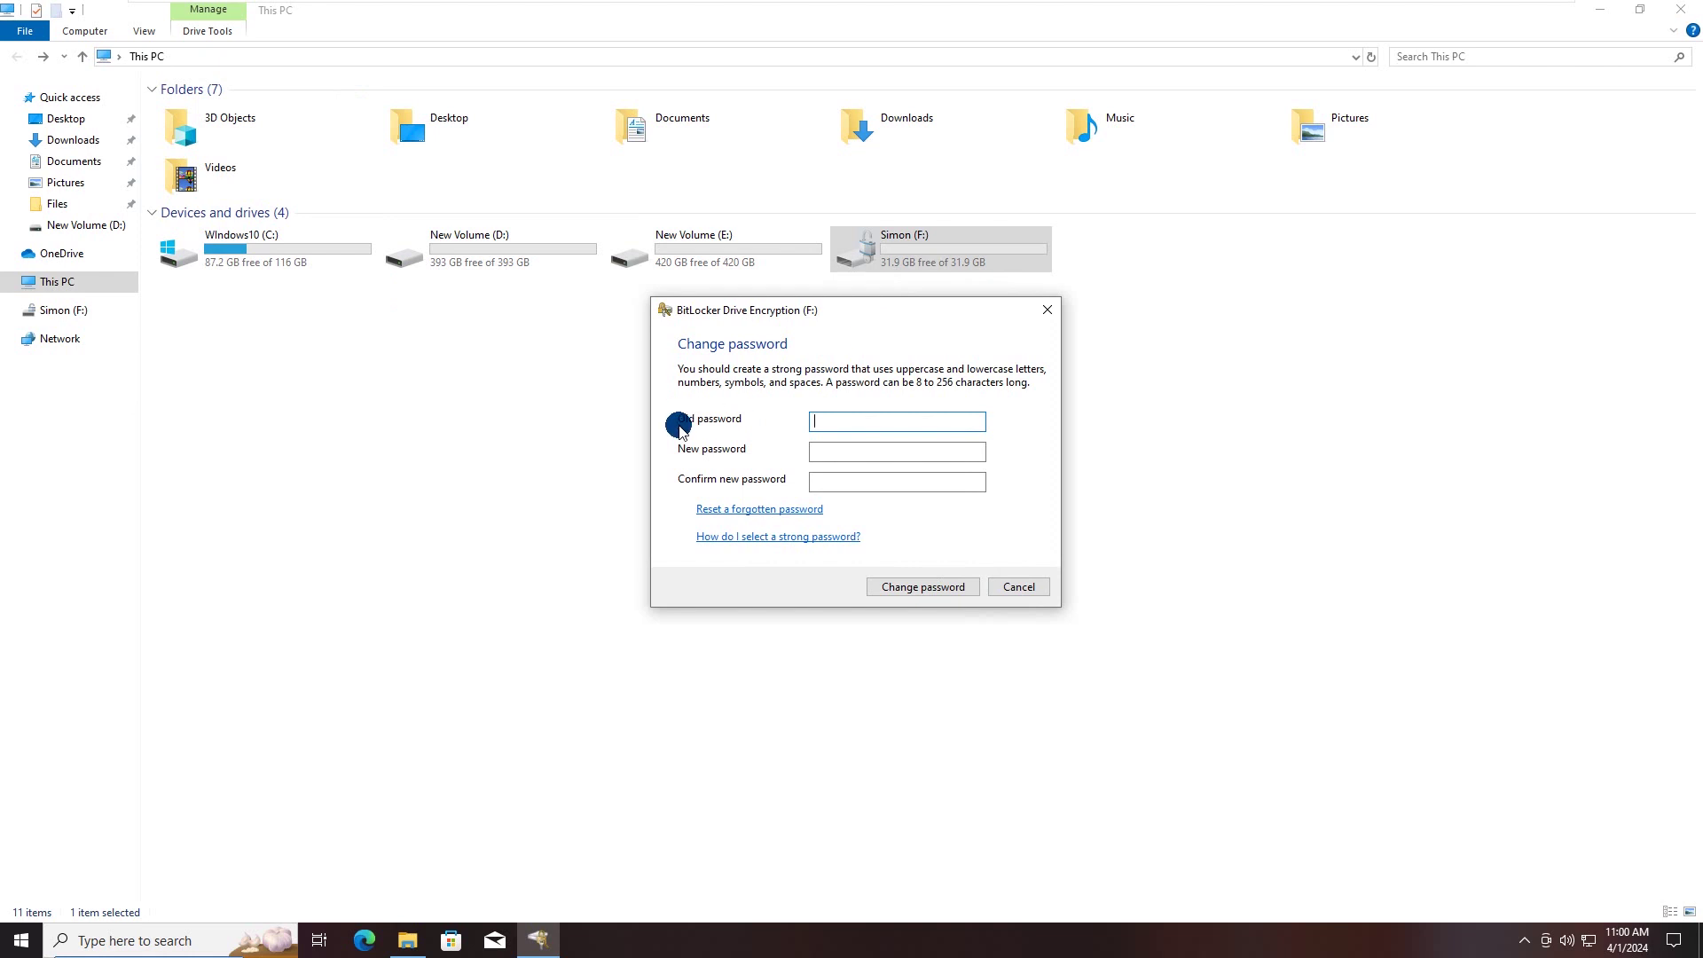
Reset the forgotten password by entering and confirming a new one, then dismiss the confirmation
left_click(757, 511)
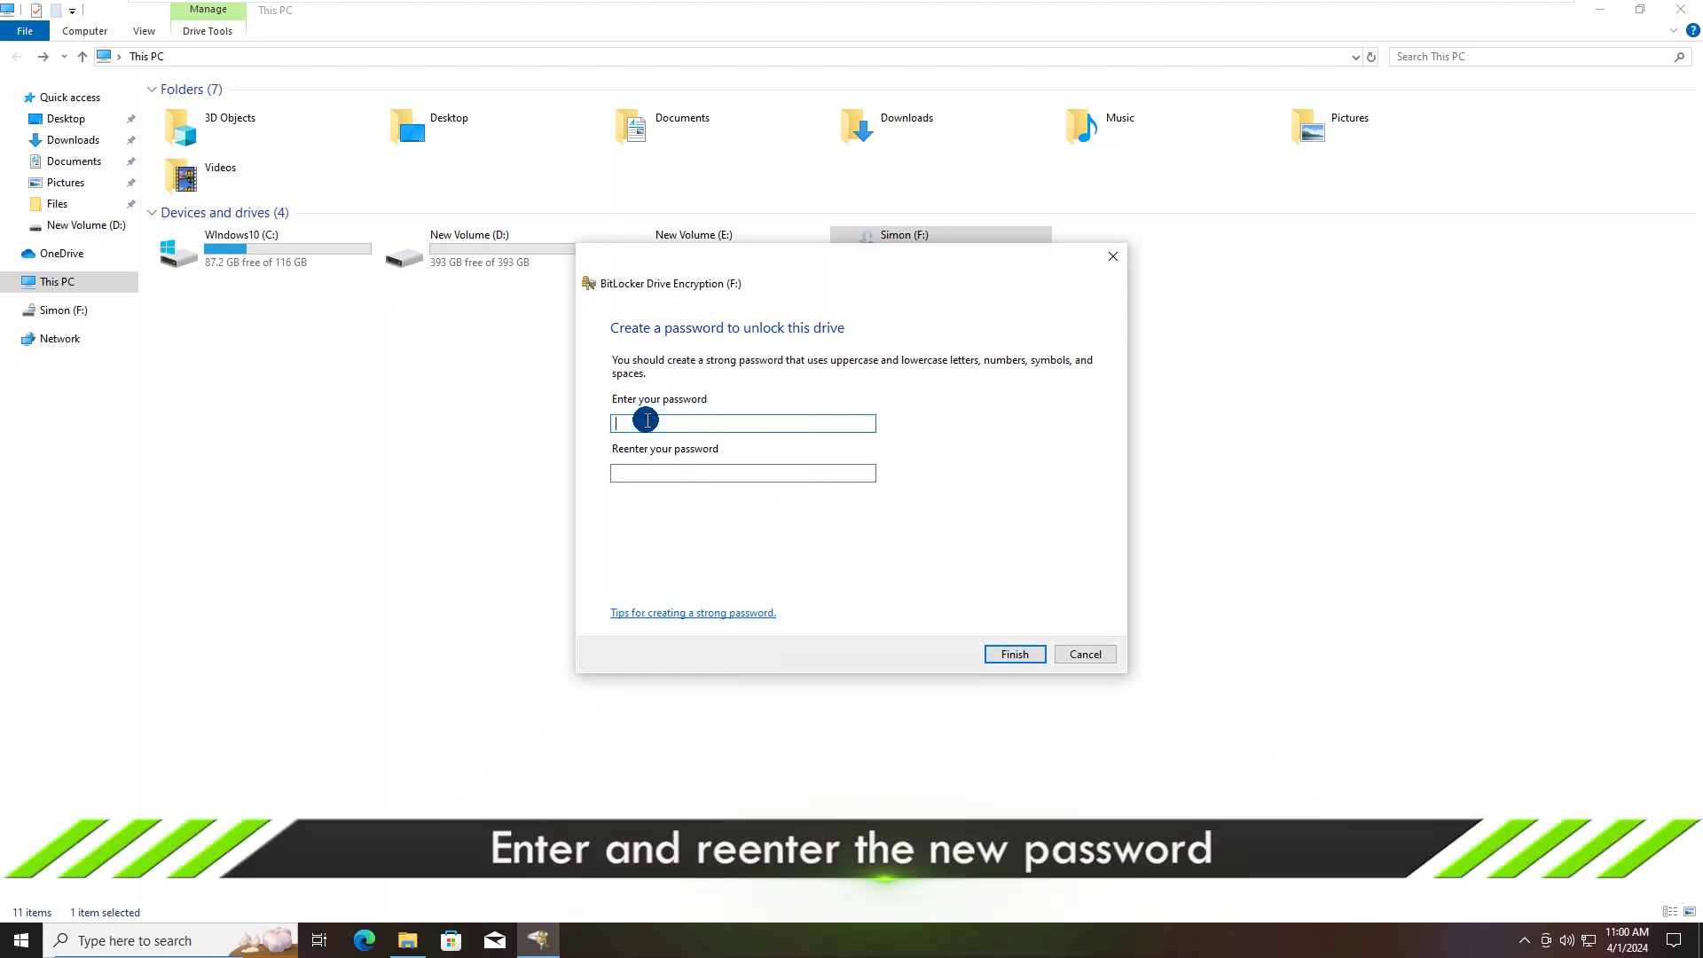
type("•••••")
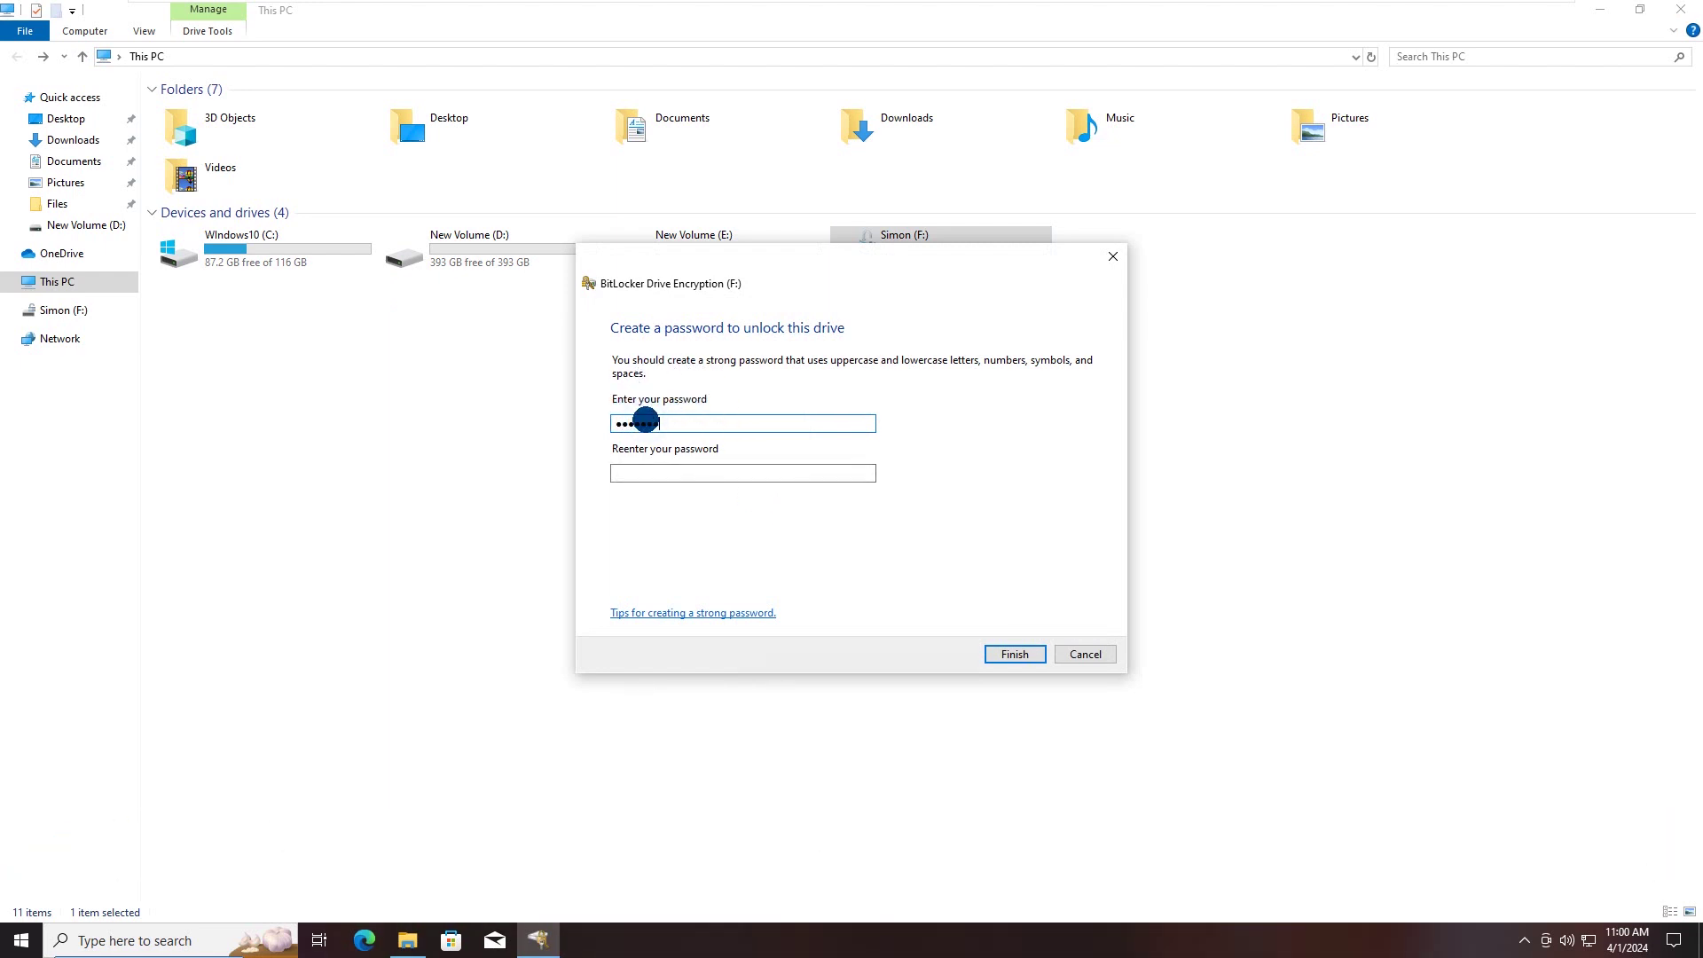
left_click(641, 470)
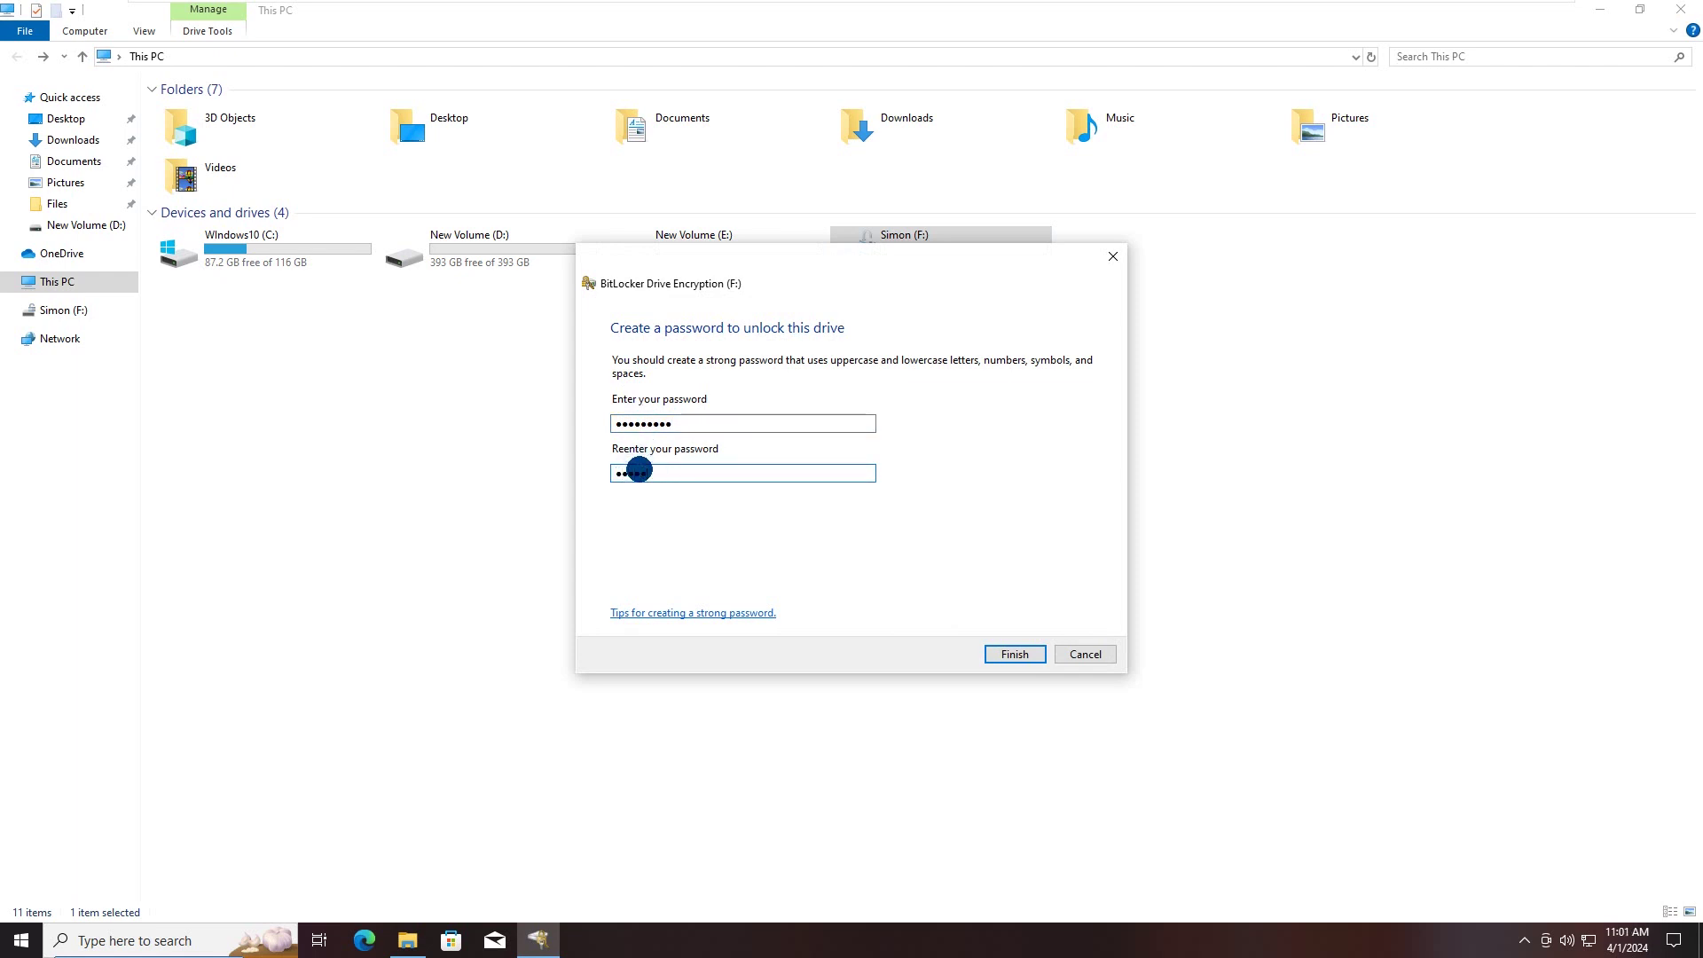
left_click(1011, 655)
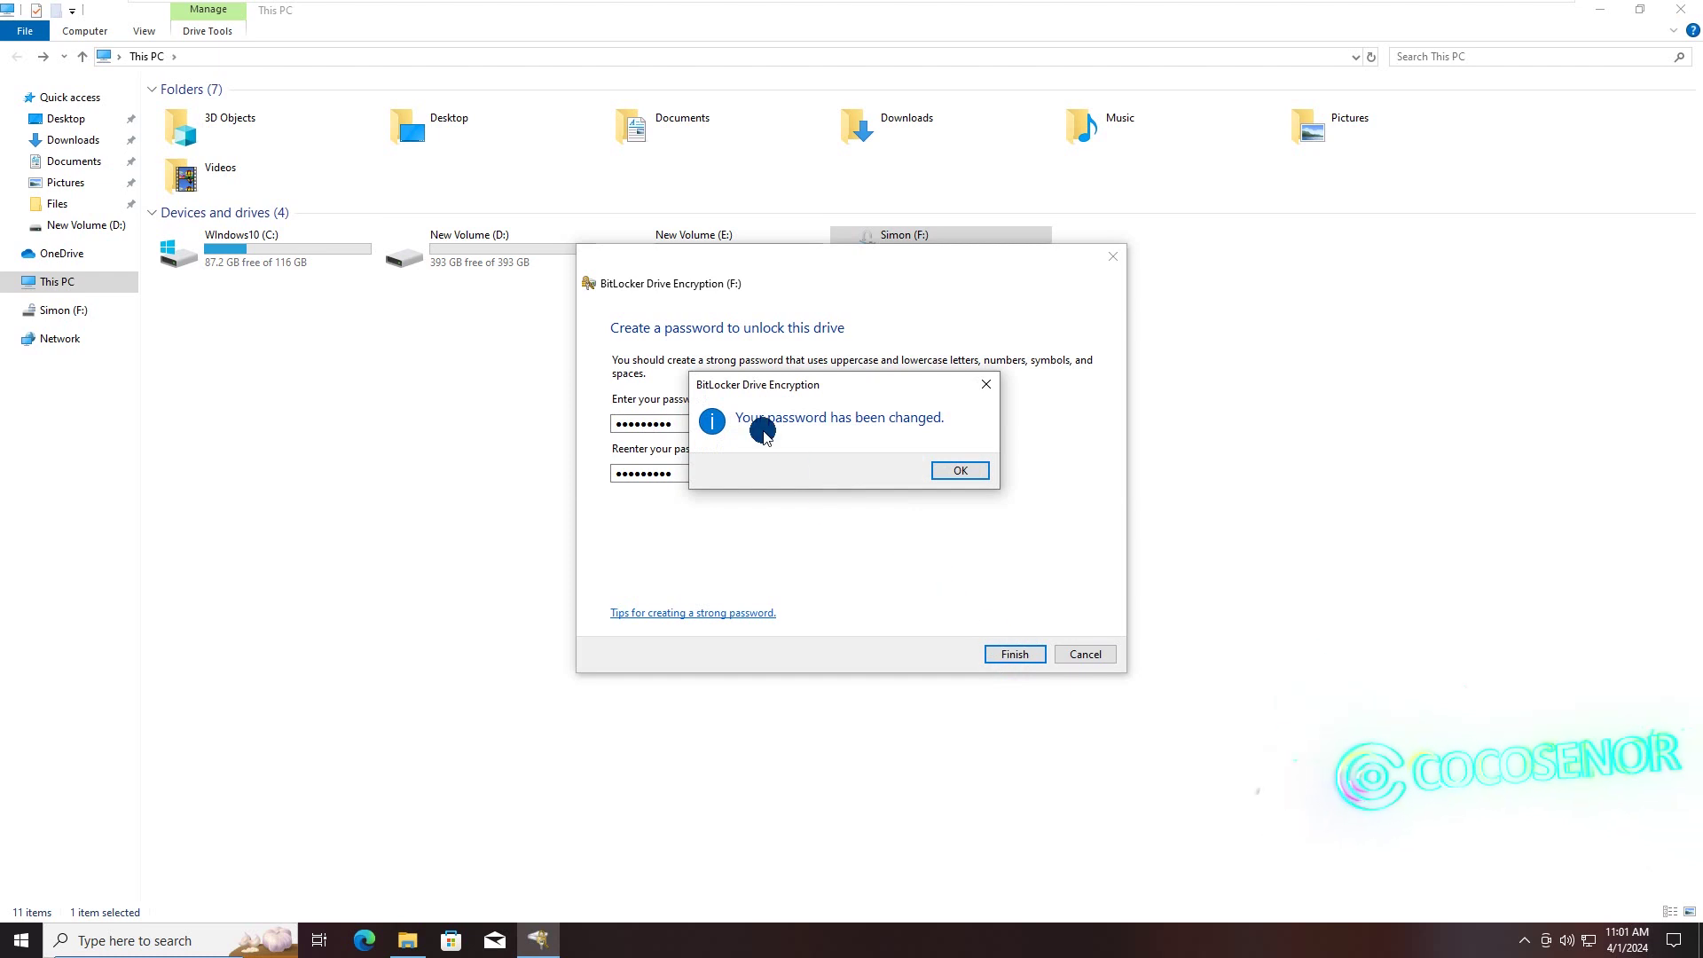
left_click(969, 470)
left_click(939, 413)
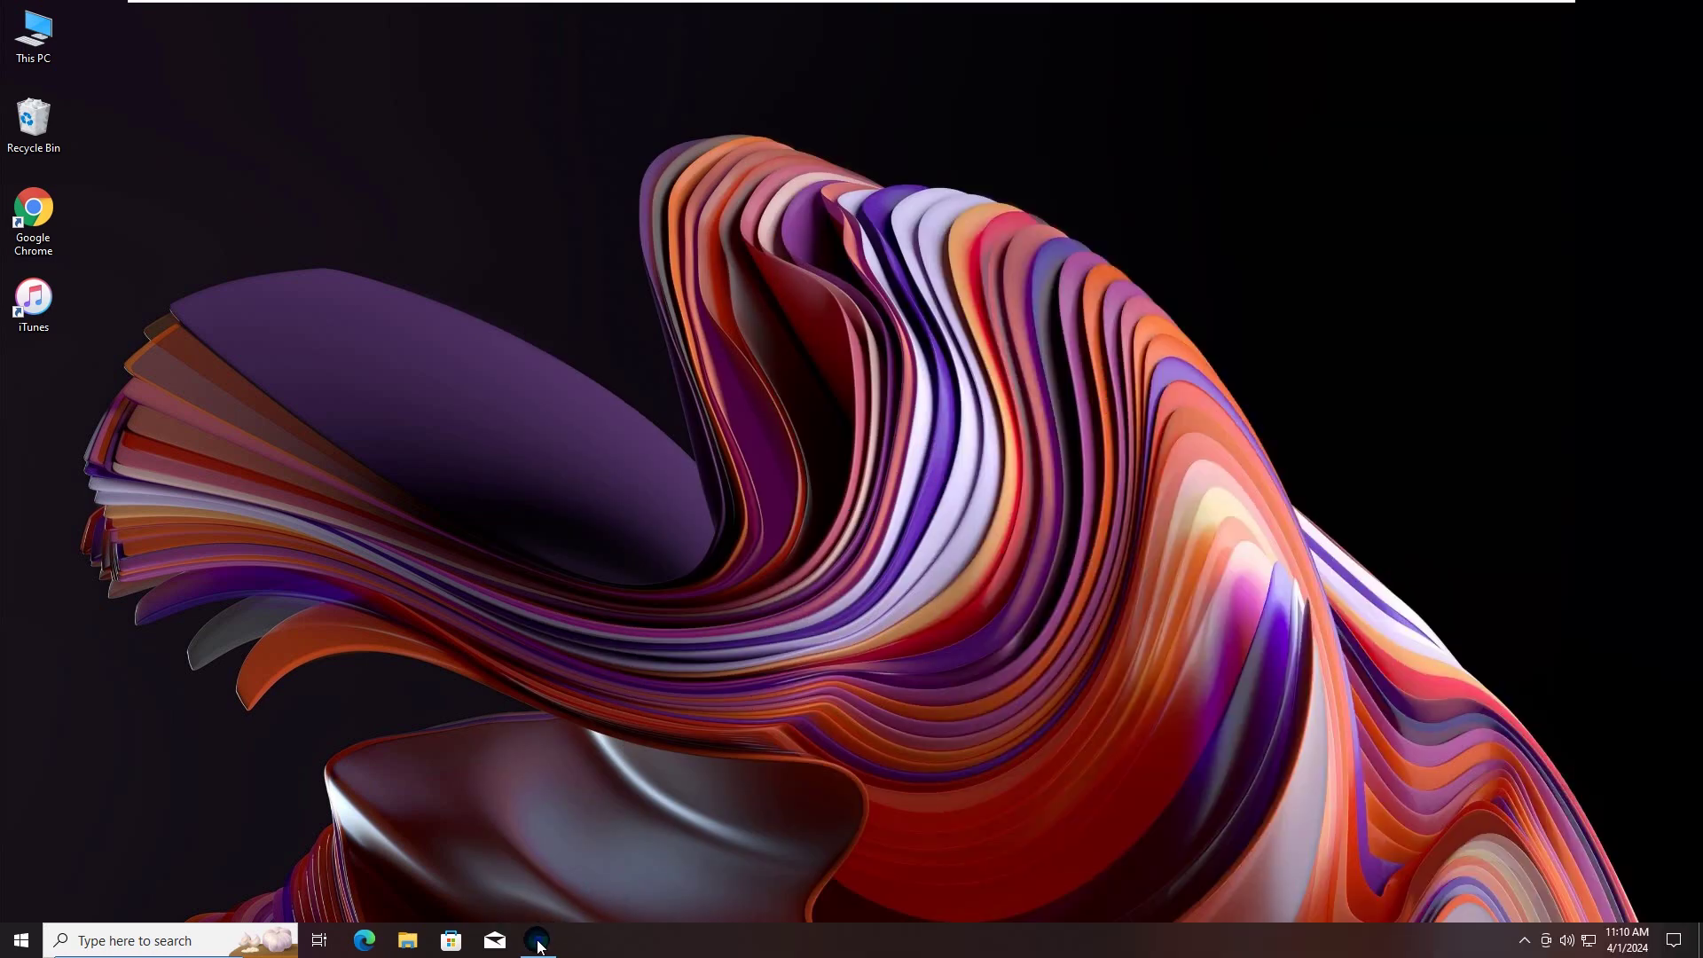
left_click(536, 942)
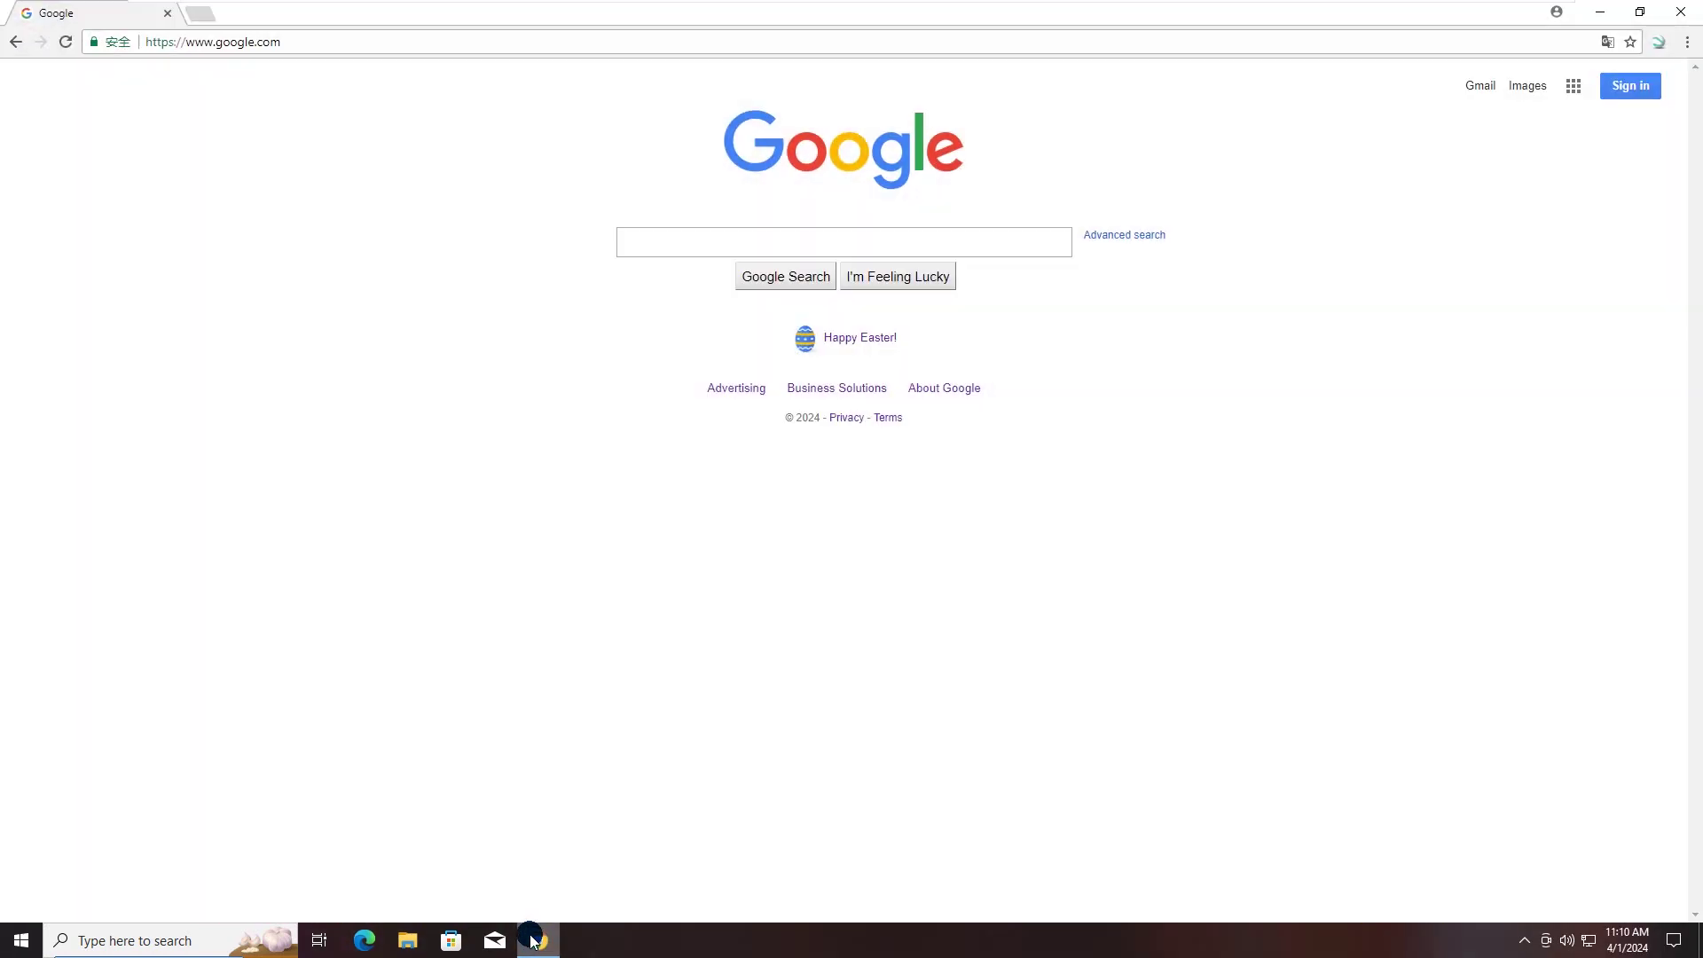
left_click(185, 42)
key("BackSpace")
type("www.cocosenor")
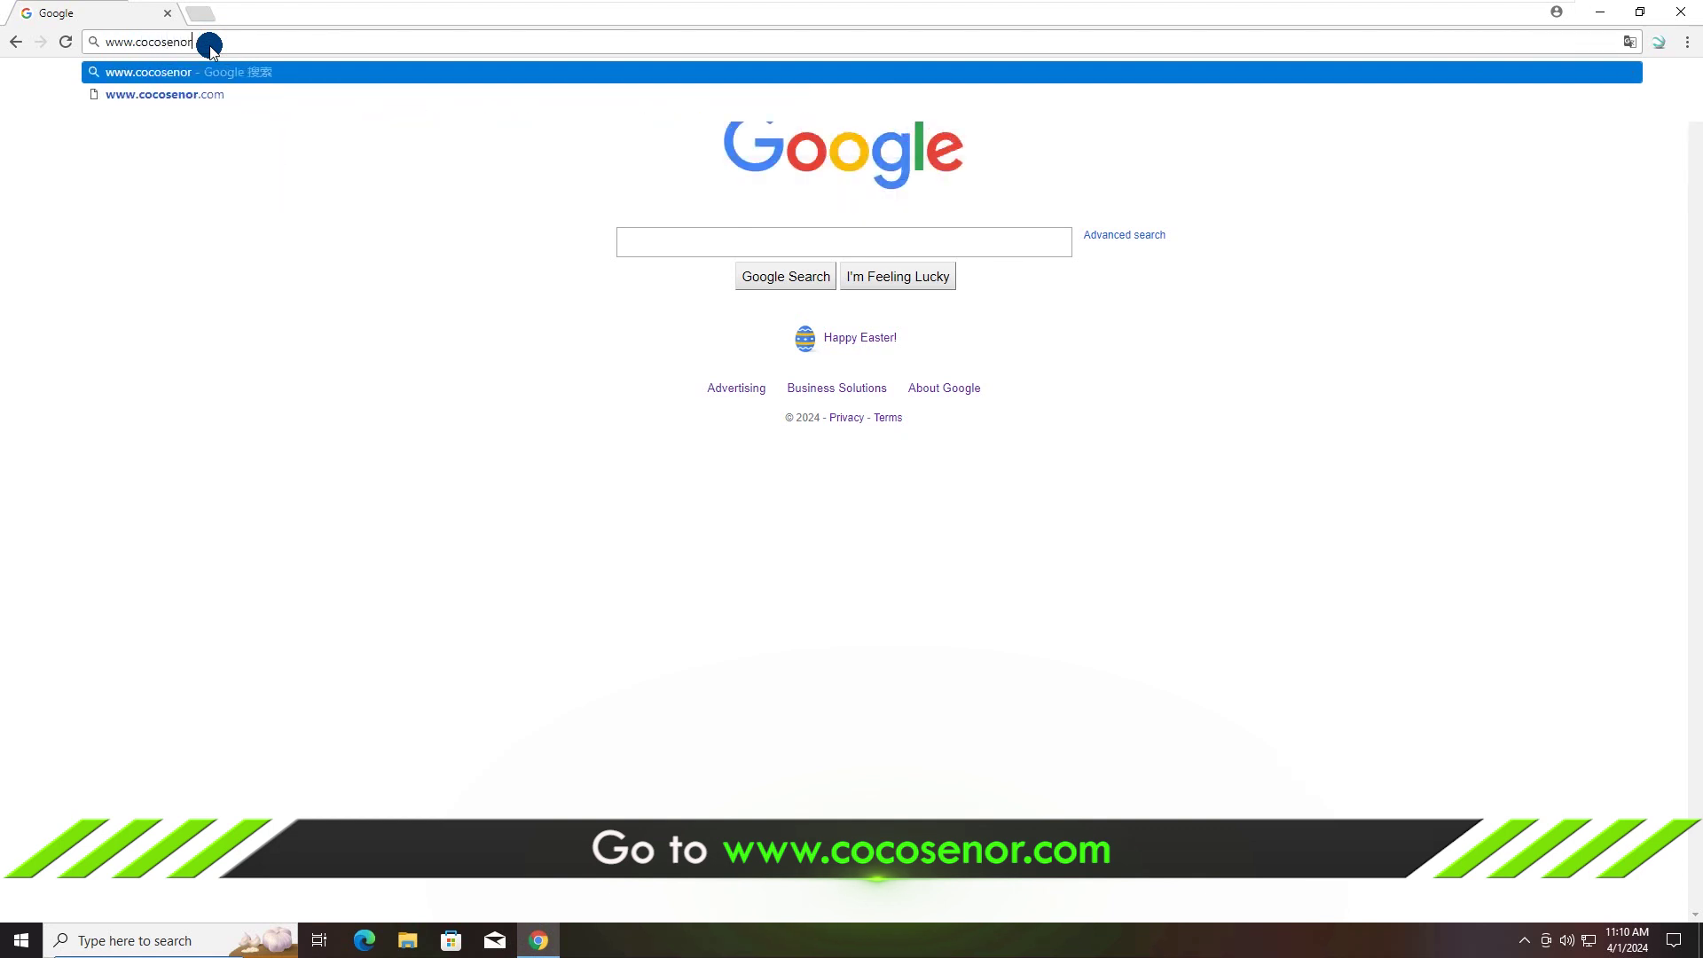
type(".com")
key("Return")
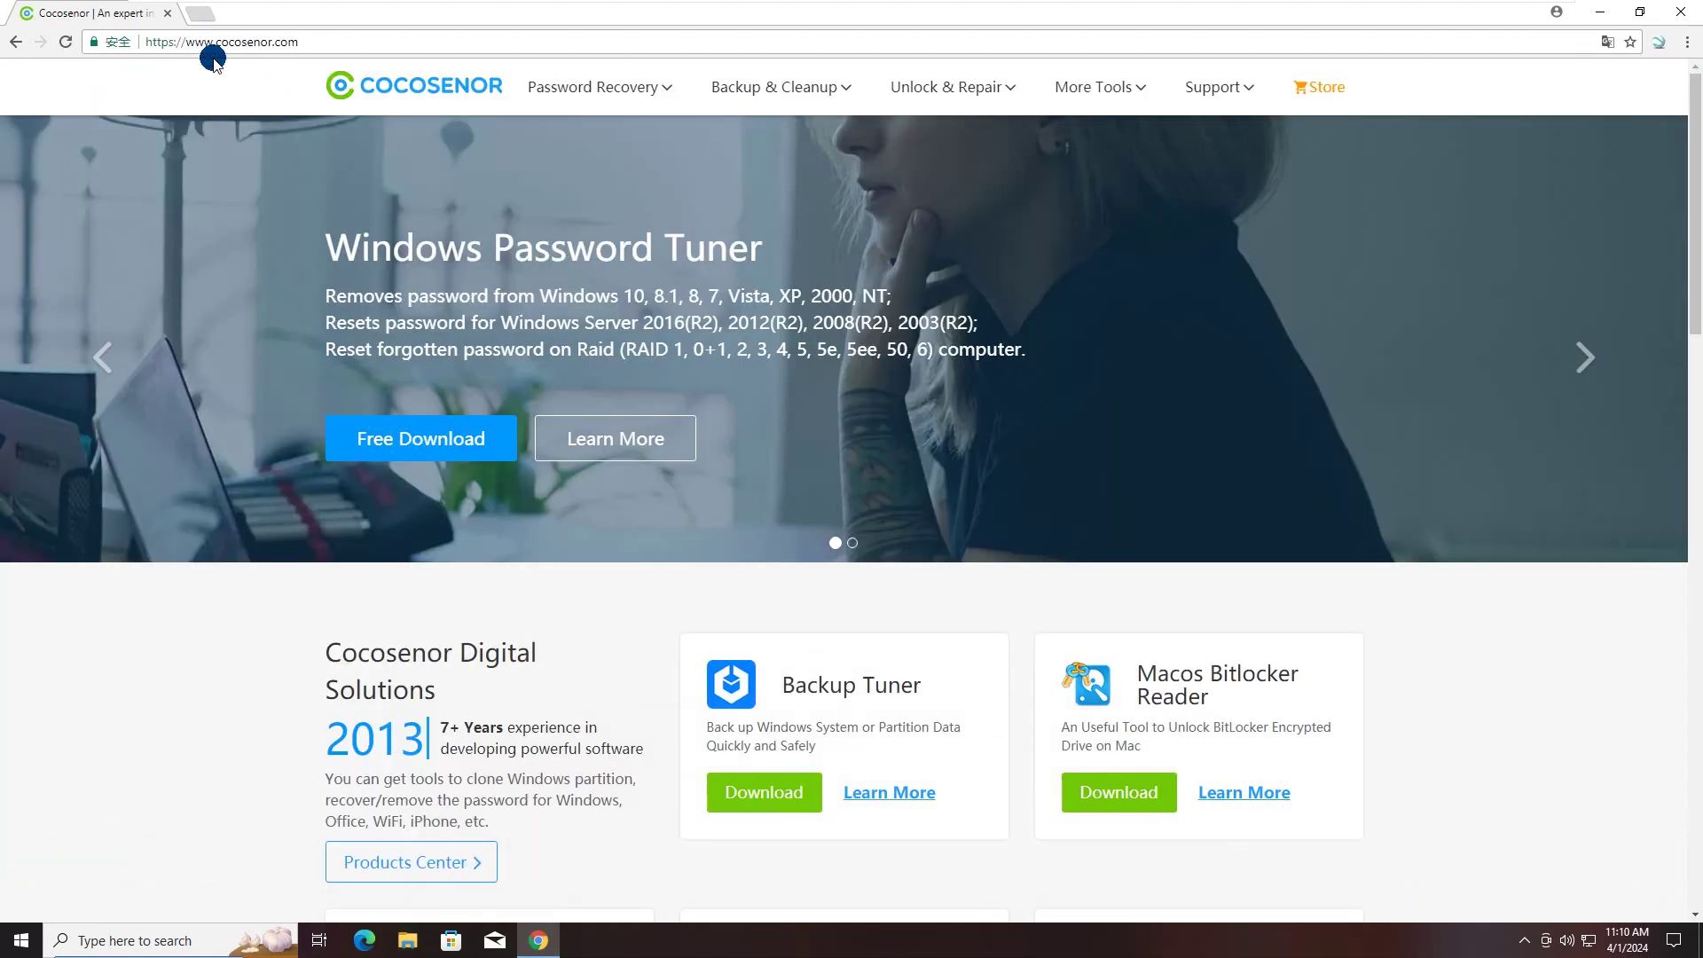
mouse_move(947, 84)
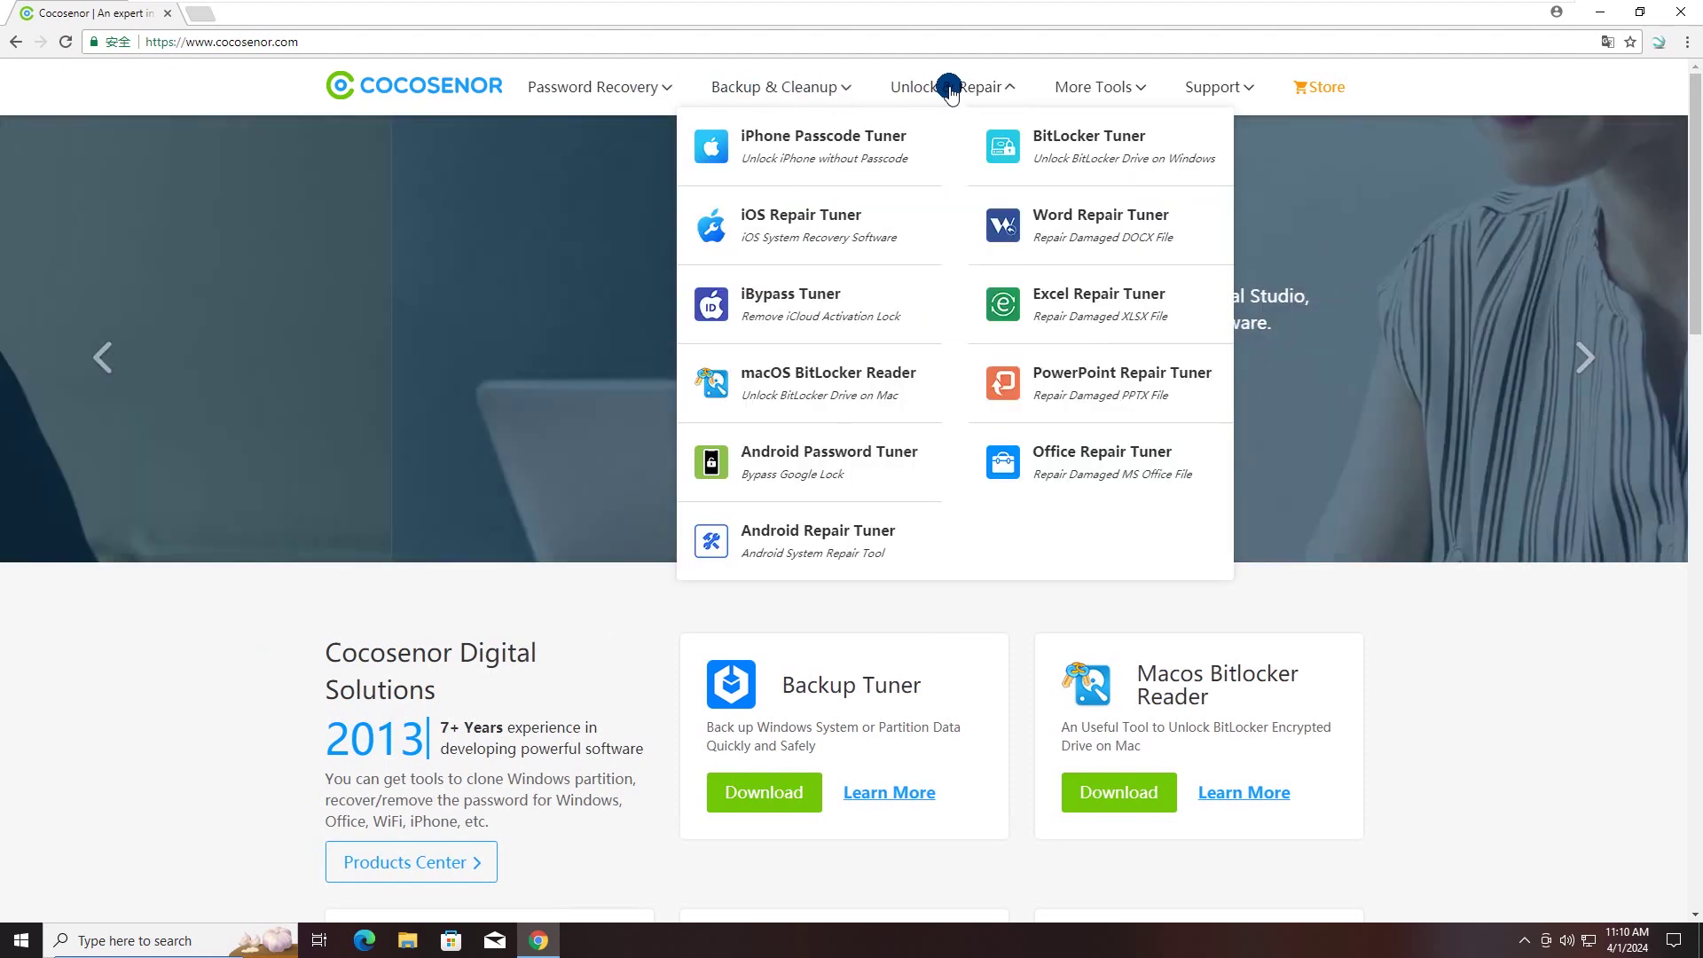
left_click(1080, 139)
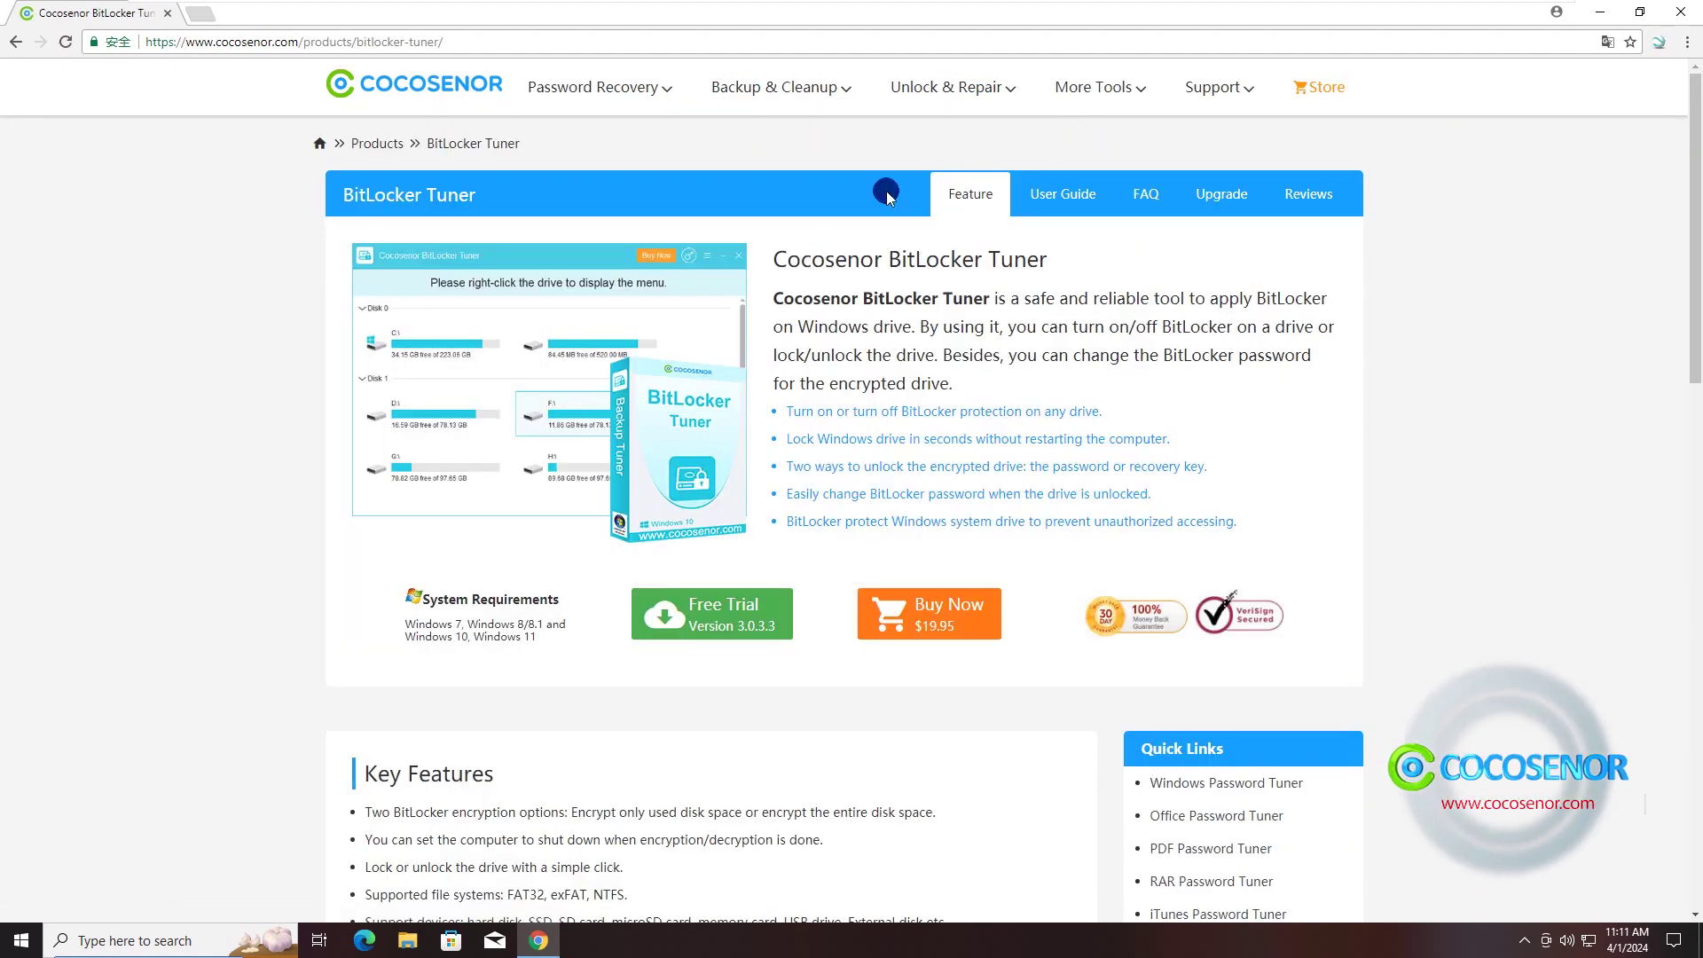
Download the BitLocker Tuner free trial, run and allow the installer, and close Chrome
left_click(726, 612)
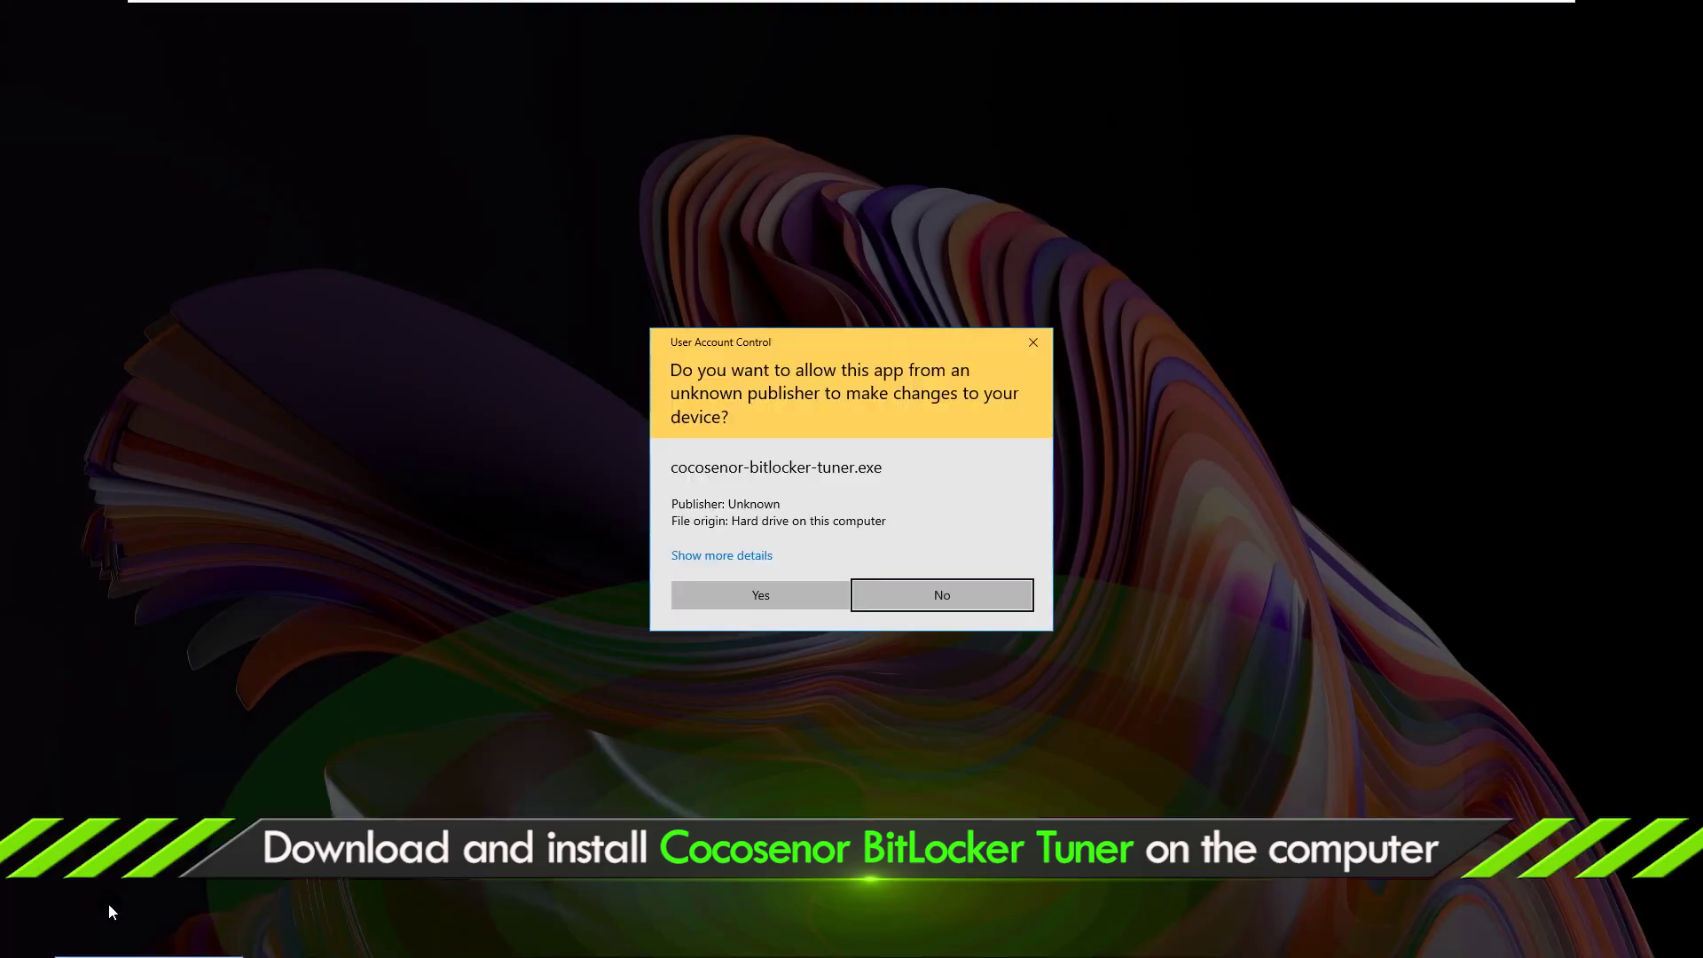
left_click(768, 599)
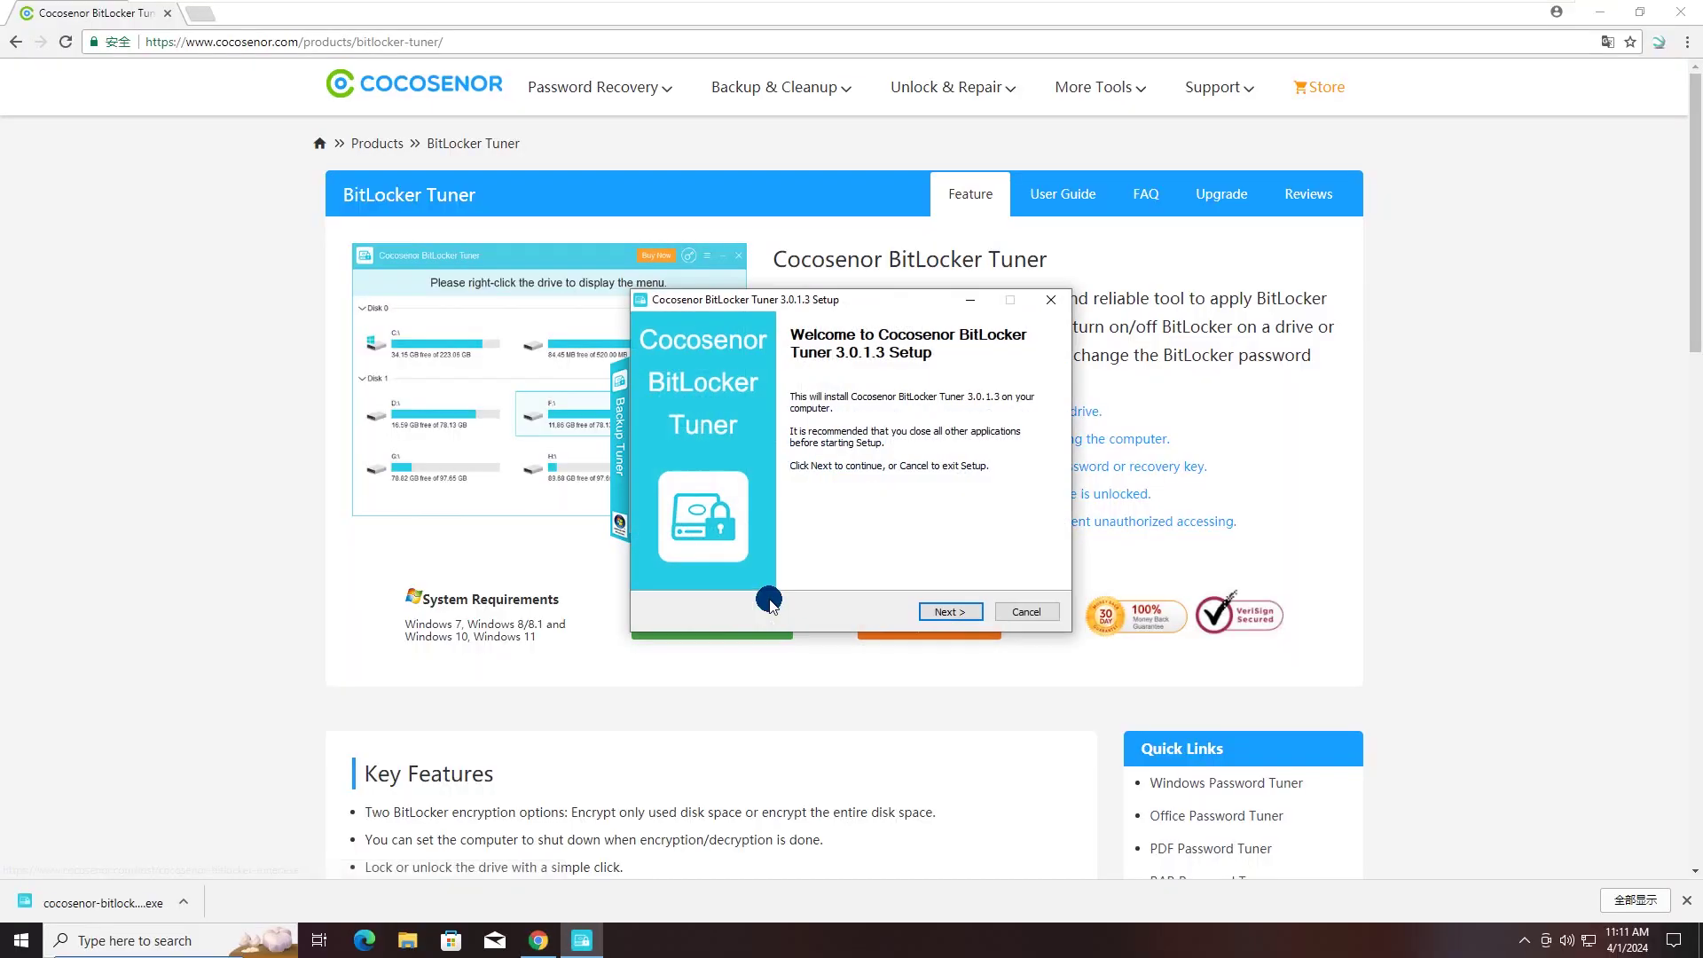
left_click(1683, 14)
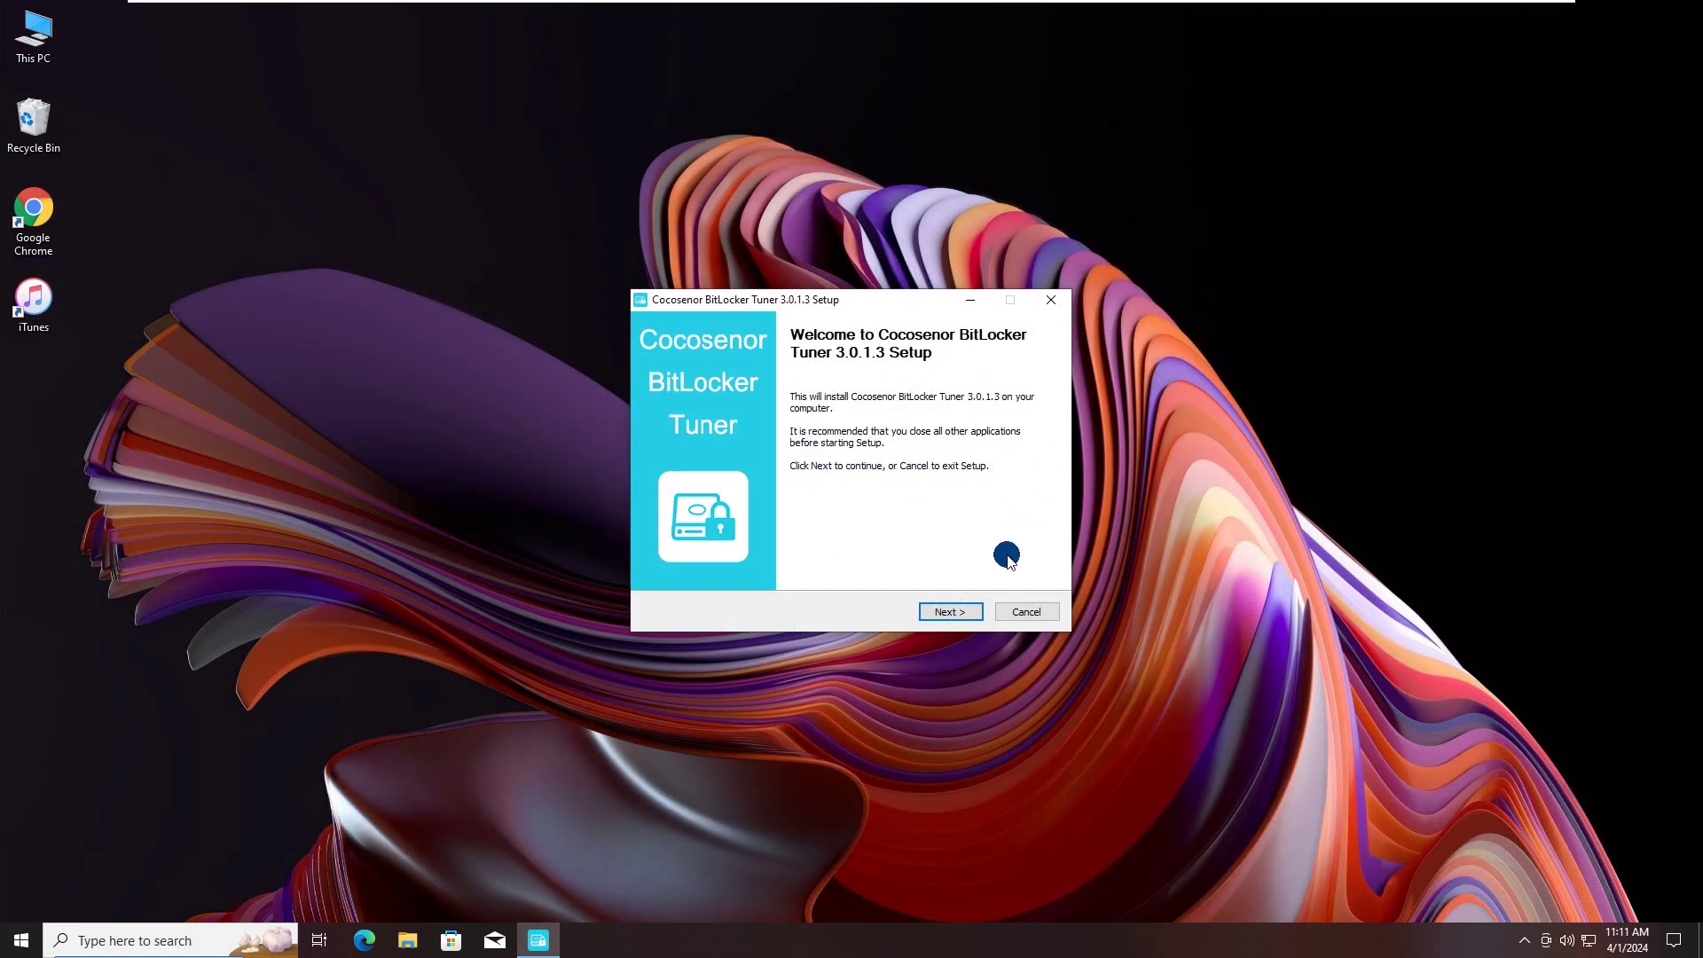
Install BitLocker Tuner 3.0.1.3 with default settings and finish with it launching
left_click(949, 612)
left_click(949, 612)
left_click(950, 612)
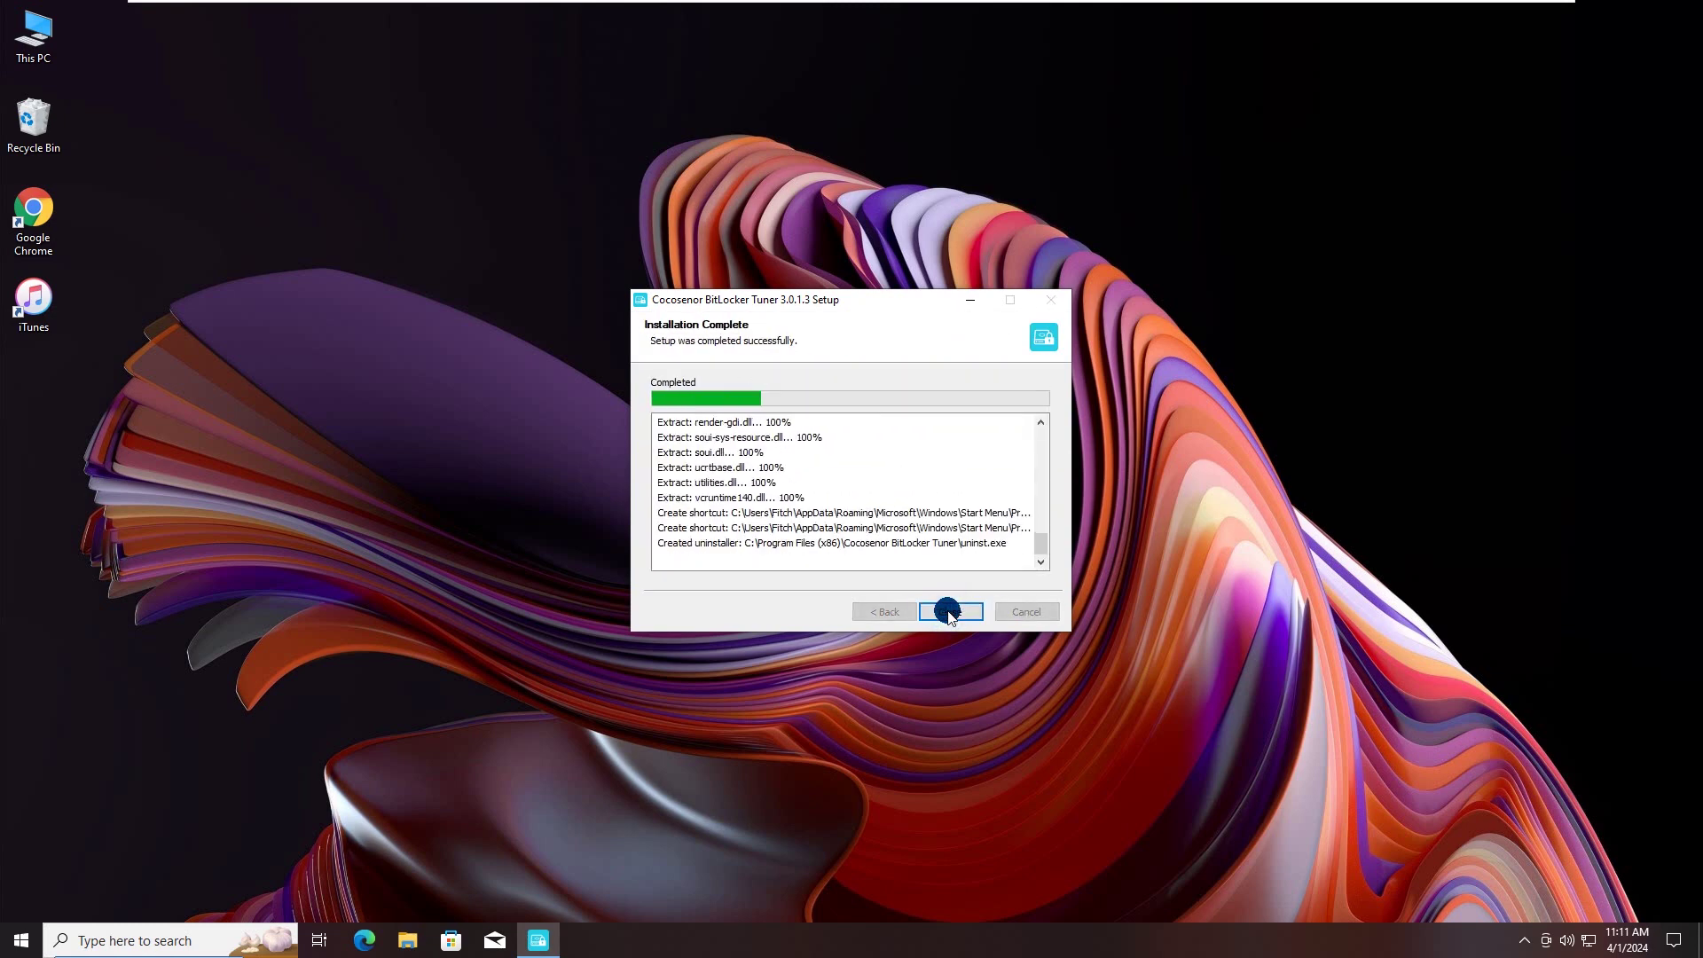
left_click(949, 612)
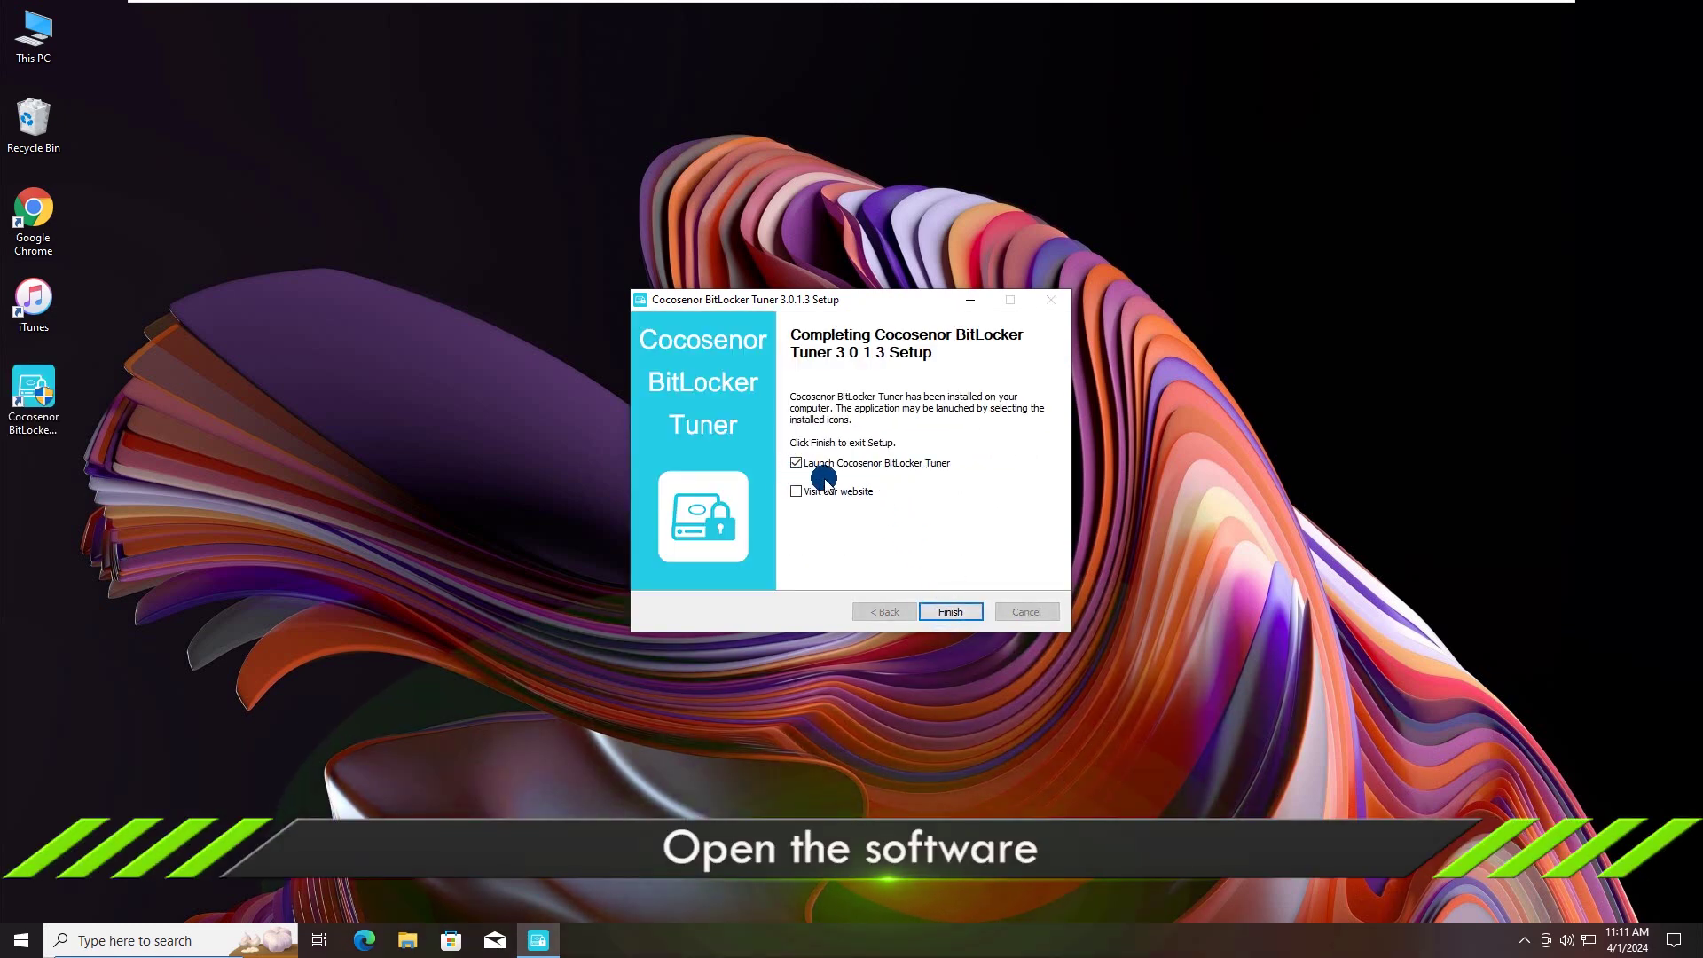
left_click(950, 612)
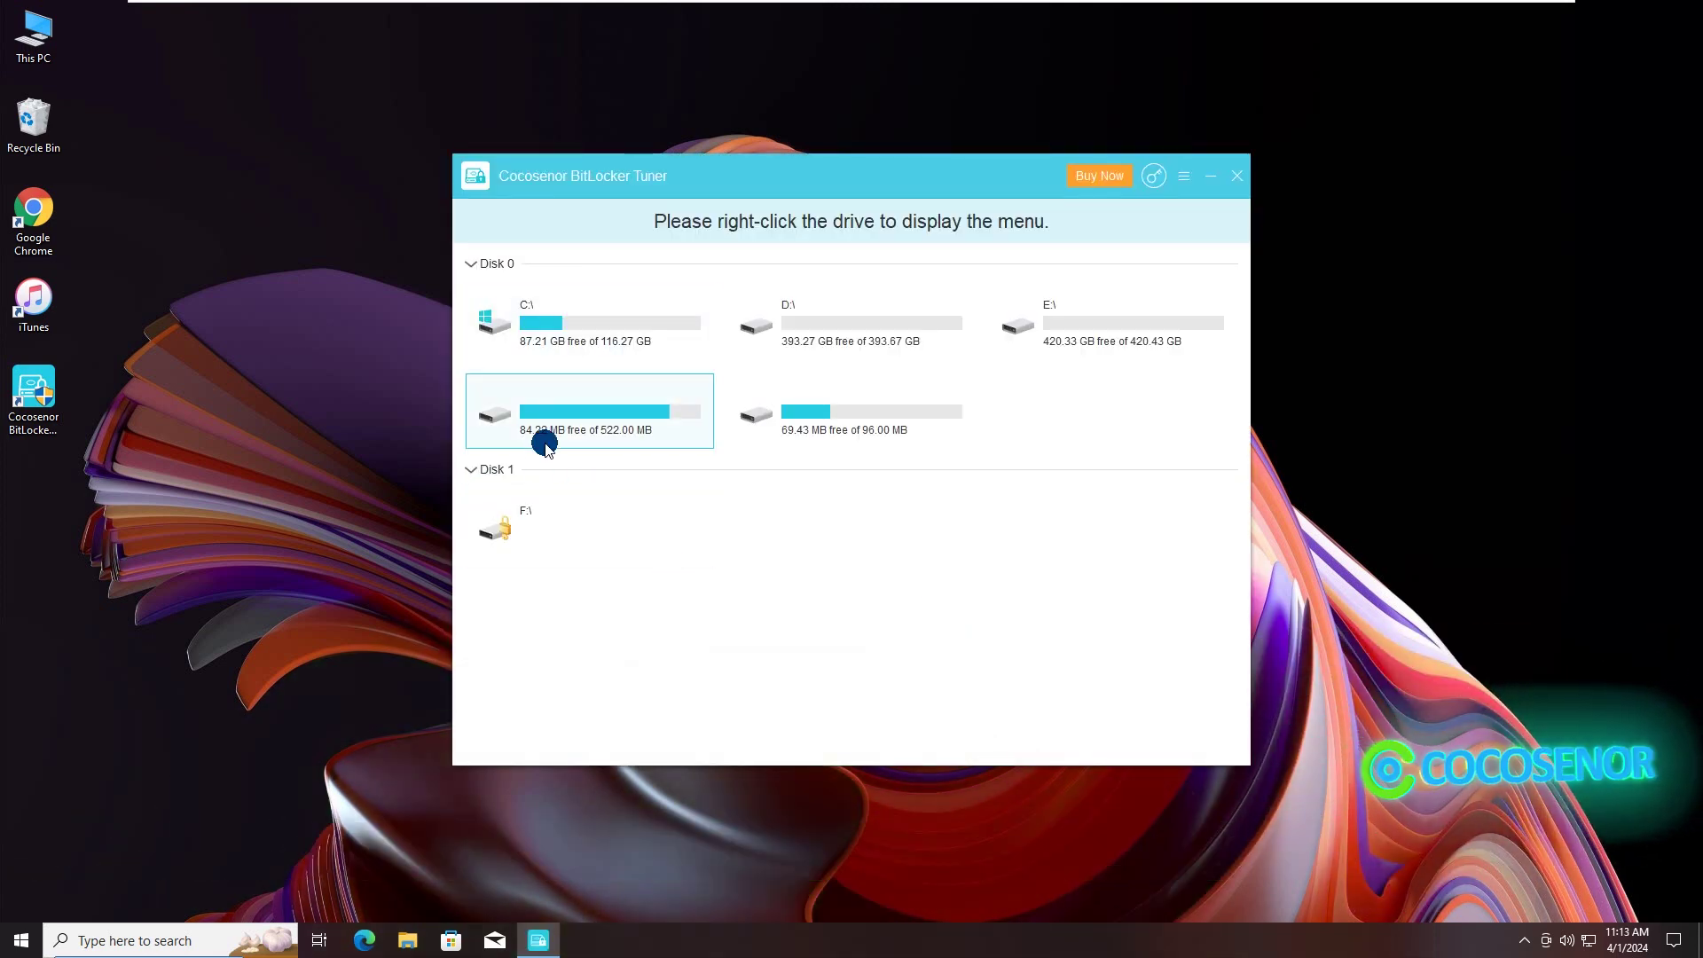
Choose Unlock Drive for F:\ and select the Recovery key option
right_click(523, 529)
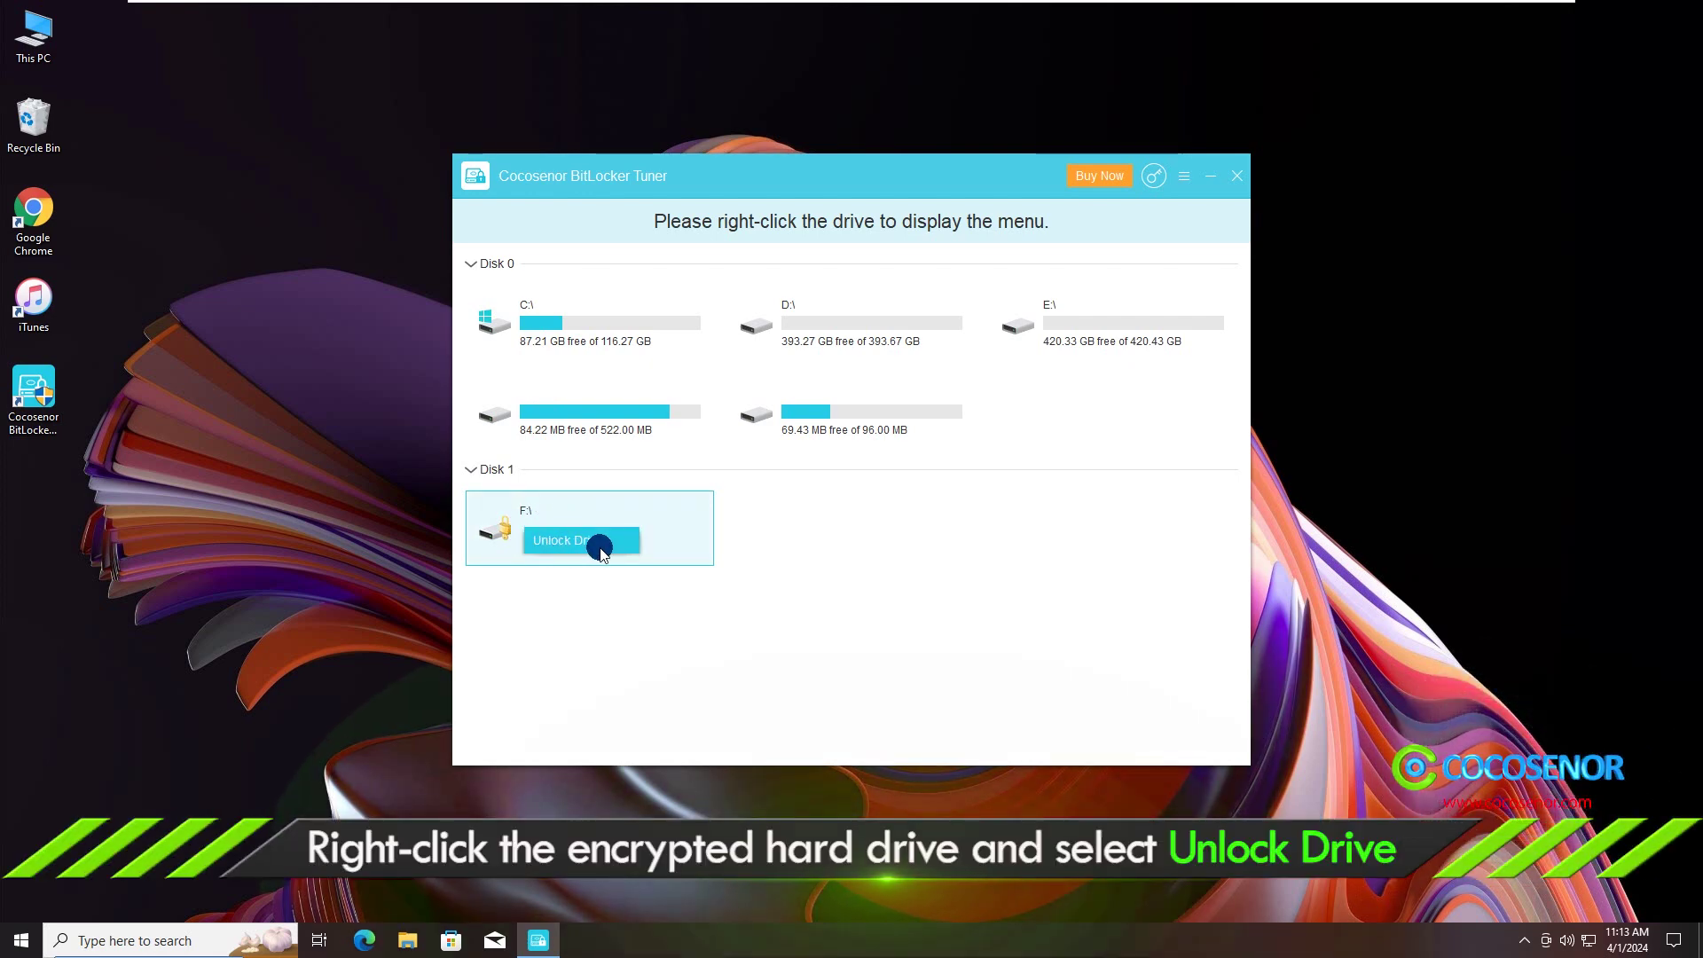
left_click(566, 543)
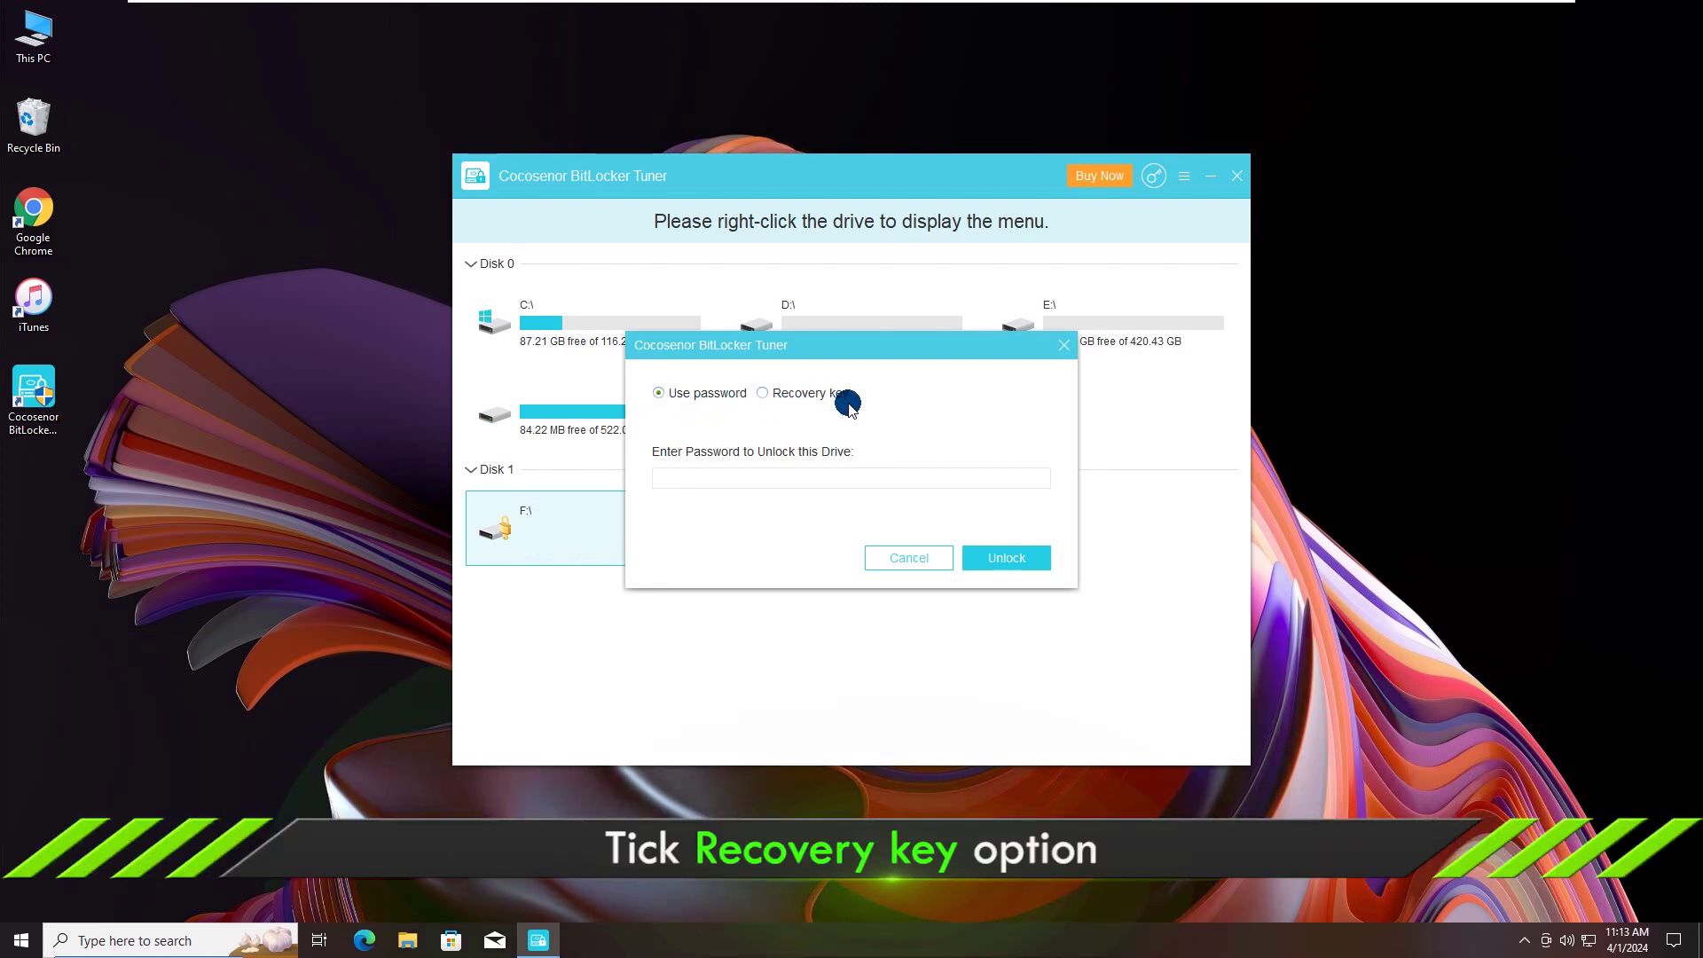
left_click(762, 395)
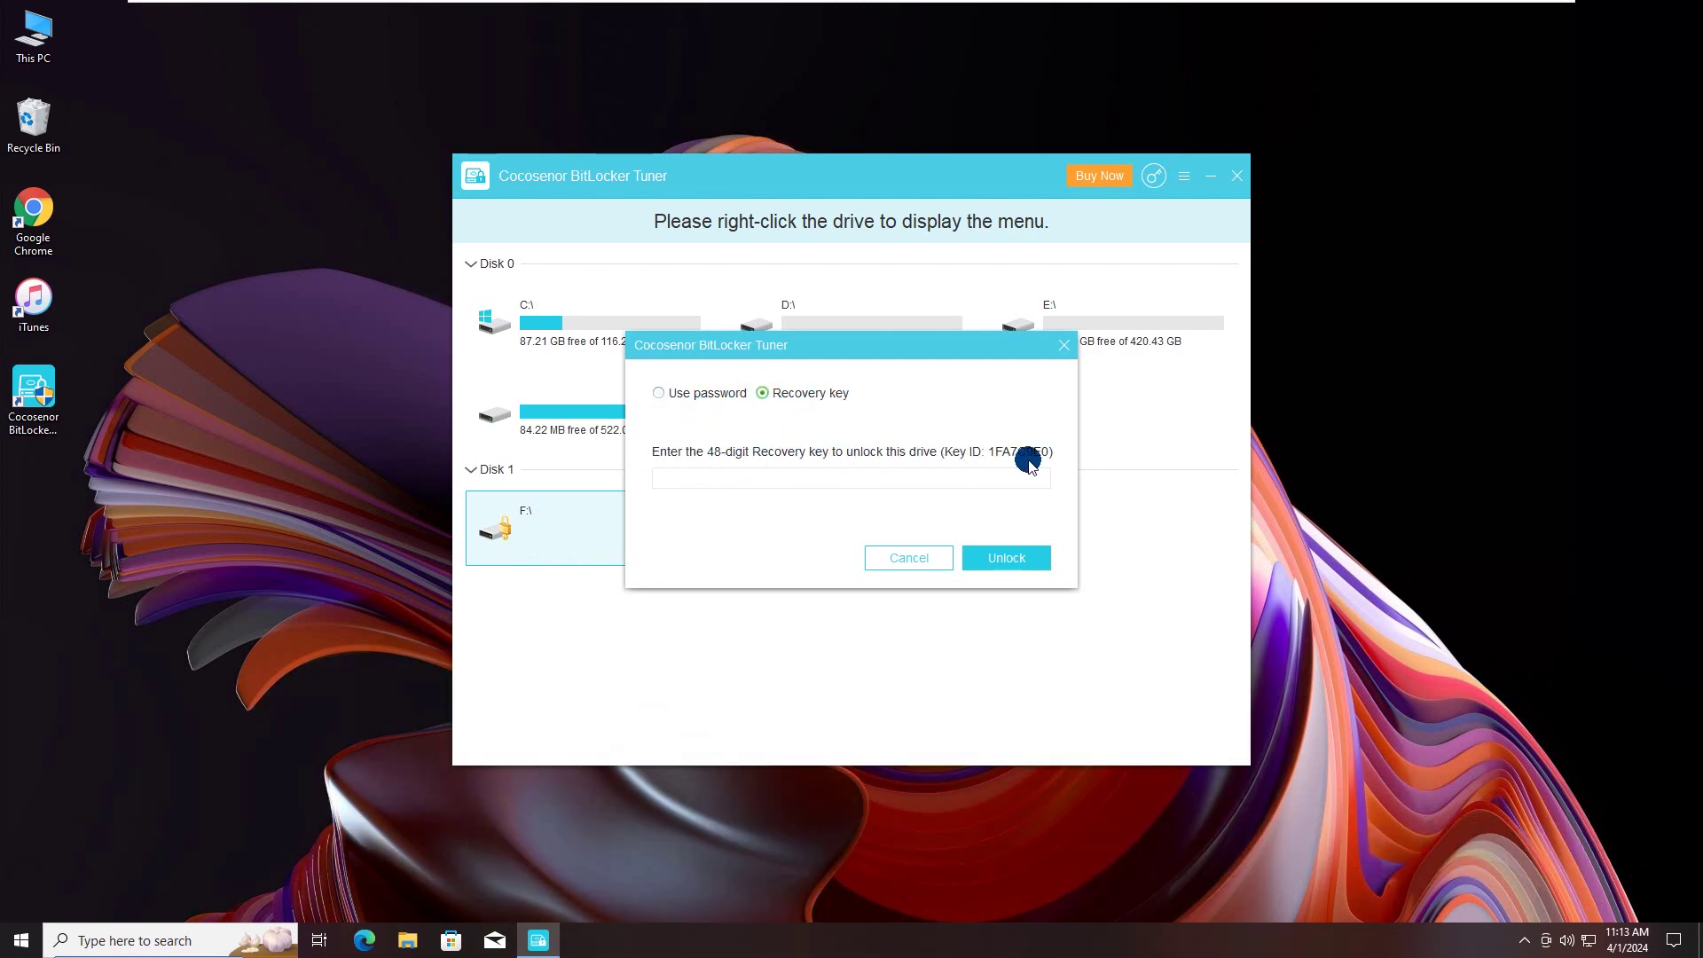
Open the BitLocker Recovery Key file from New Volume (E:)\Files in Notepad
double_click(36, 34)
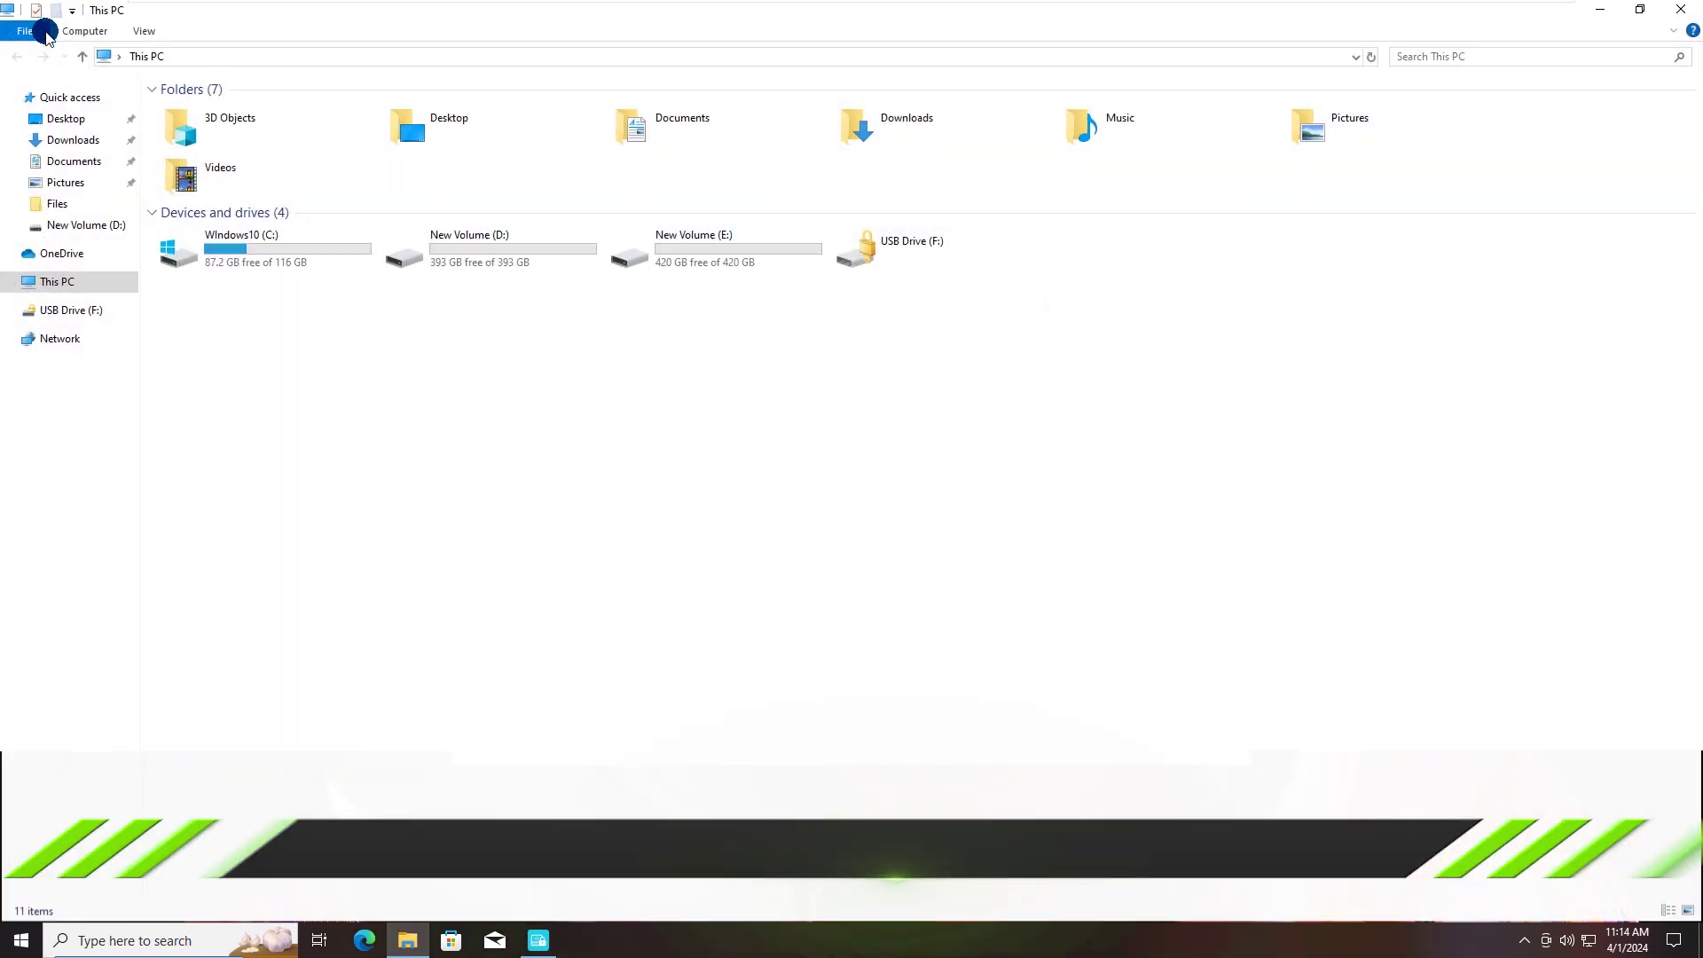
double_click(739, 255)
double_click(209, 124)
left_click(206, 112)
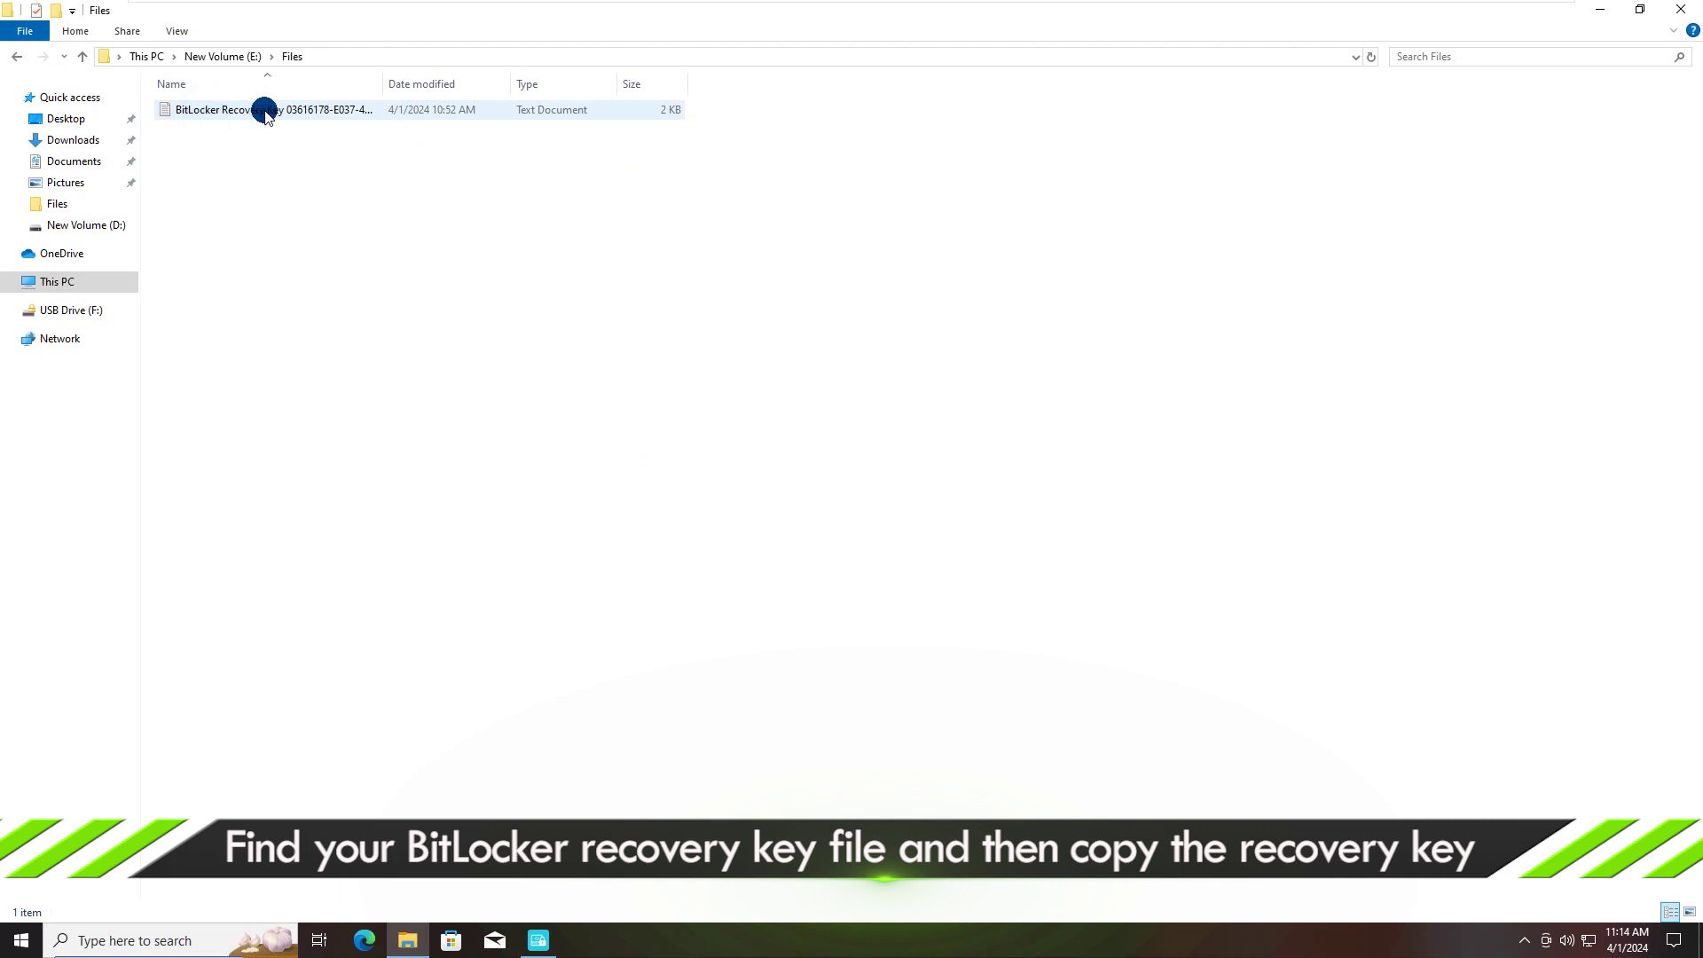
double_click(266, 111)
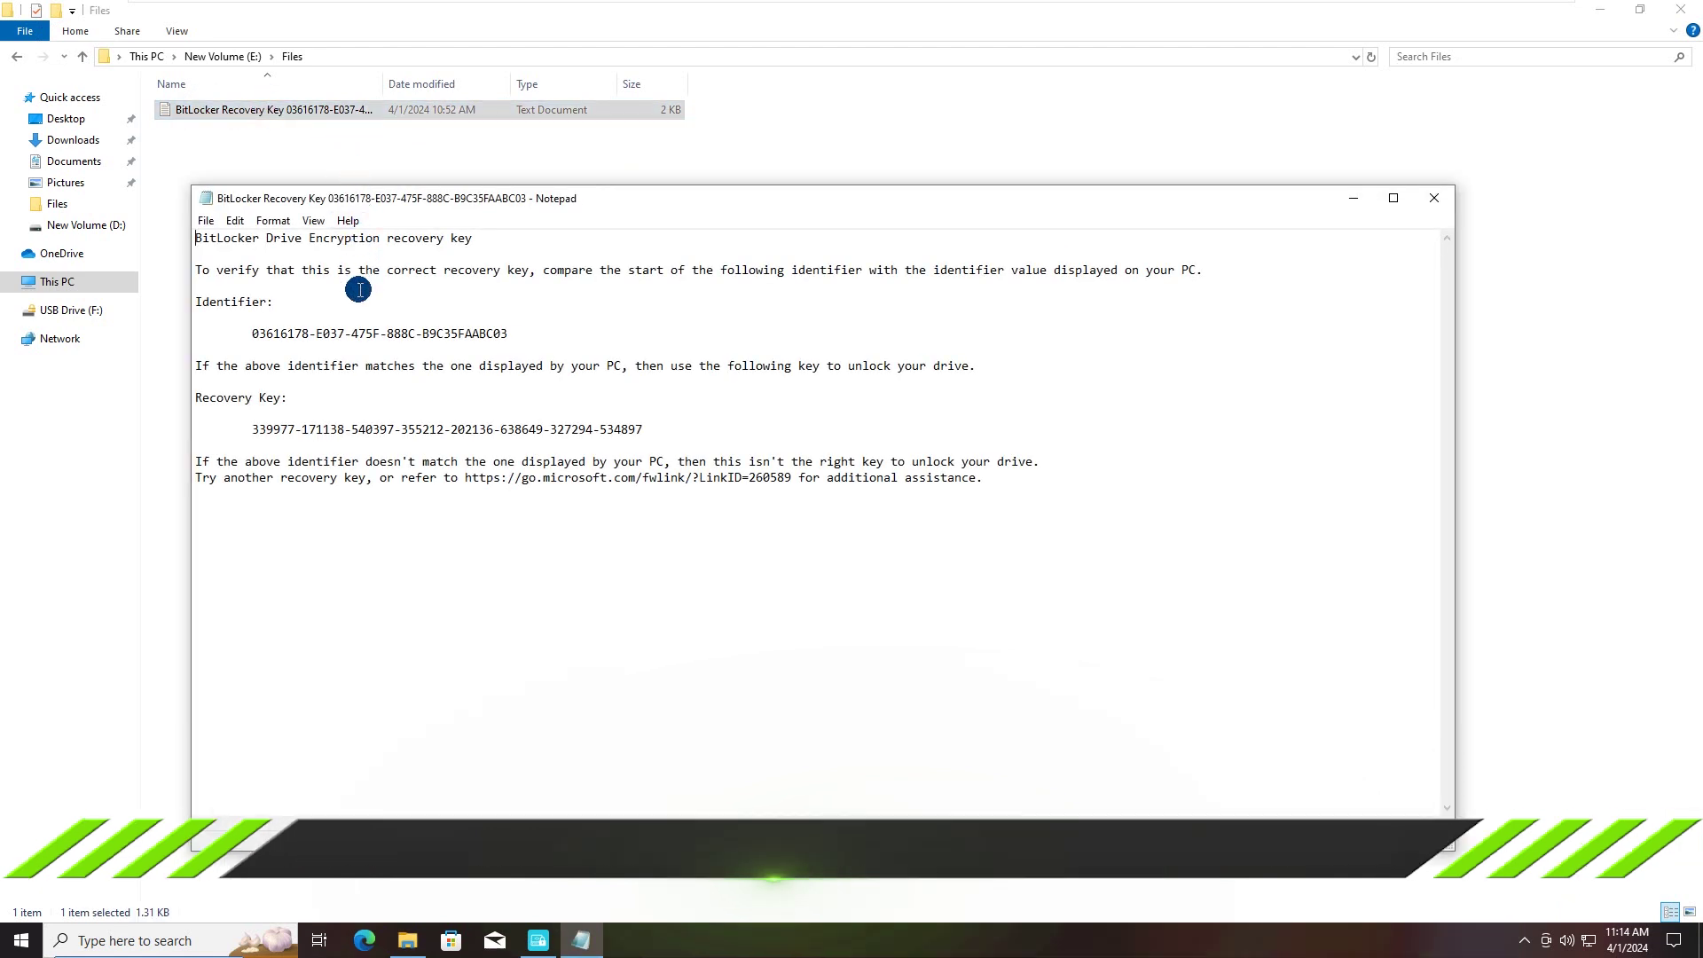
Select the full 48-digit recovery key, then close Notepad and File Explorer
left_click(253, 429)
left_click_drag(271, 430, 640, 430)
key("ctrl+c")
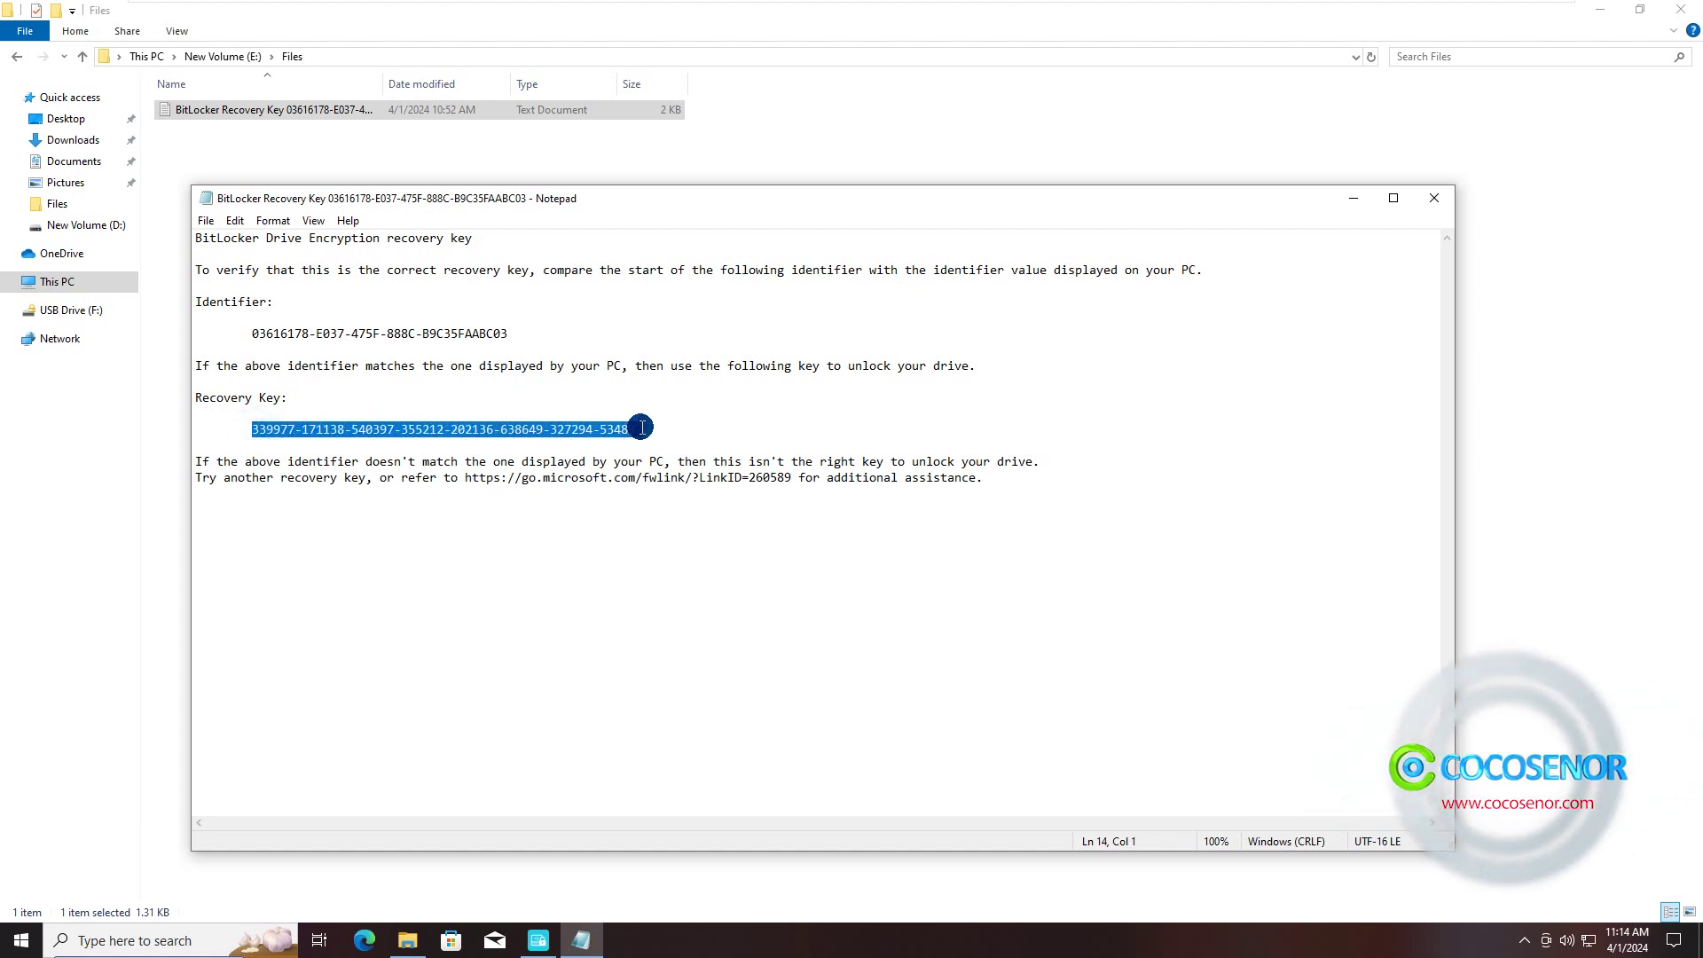
left_click(1436, 203)
left_click(1685, 29)
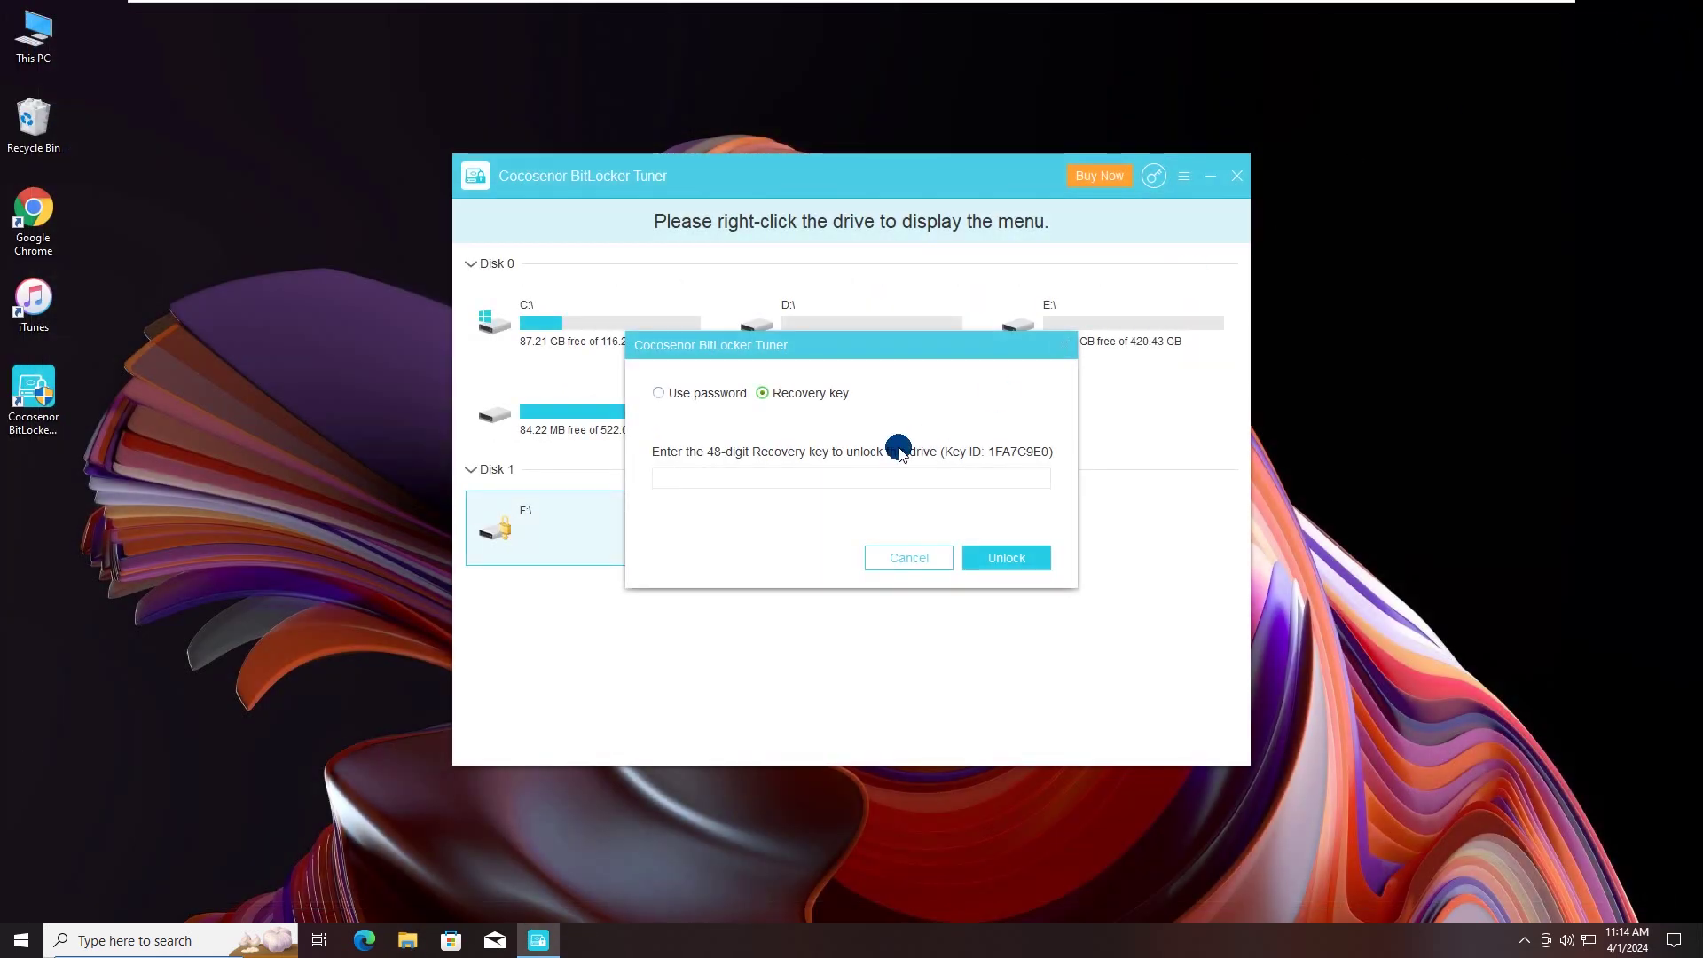
Paste the recovery key into BitLocker Tuner's field and unlock drive F:
right_click(684, 477)
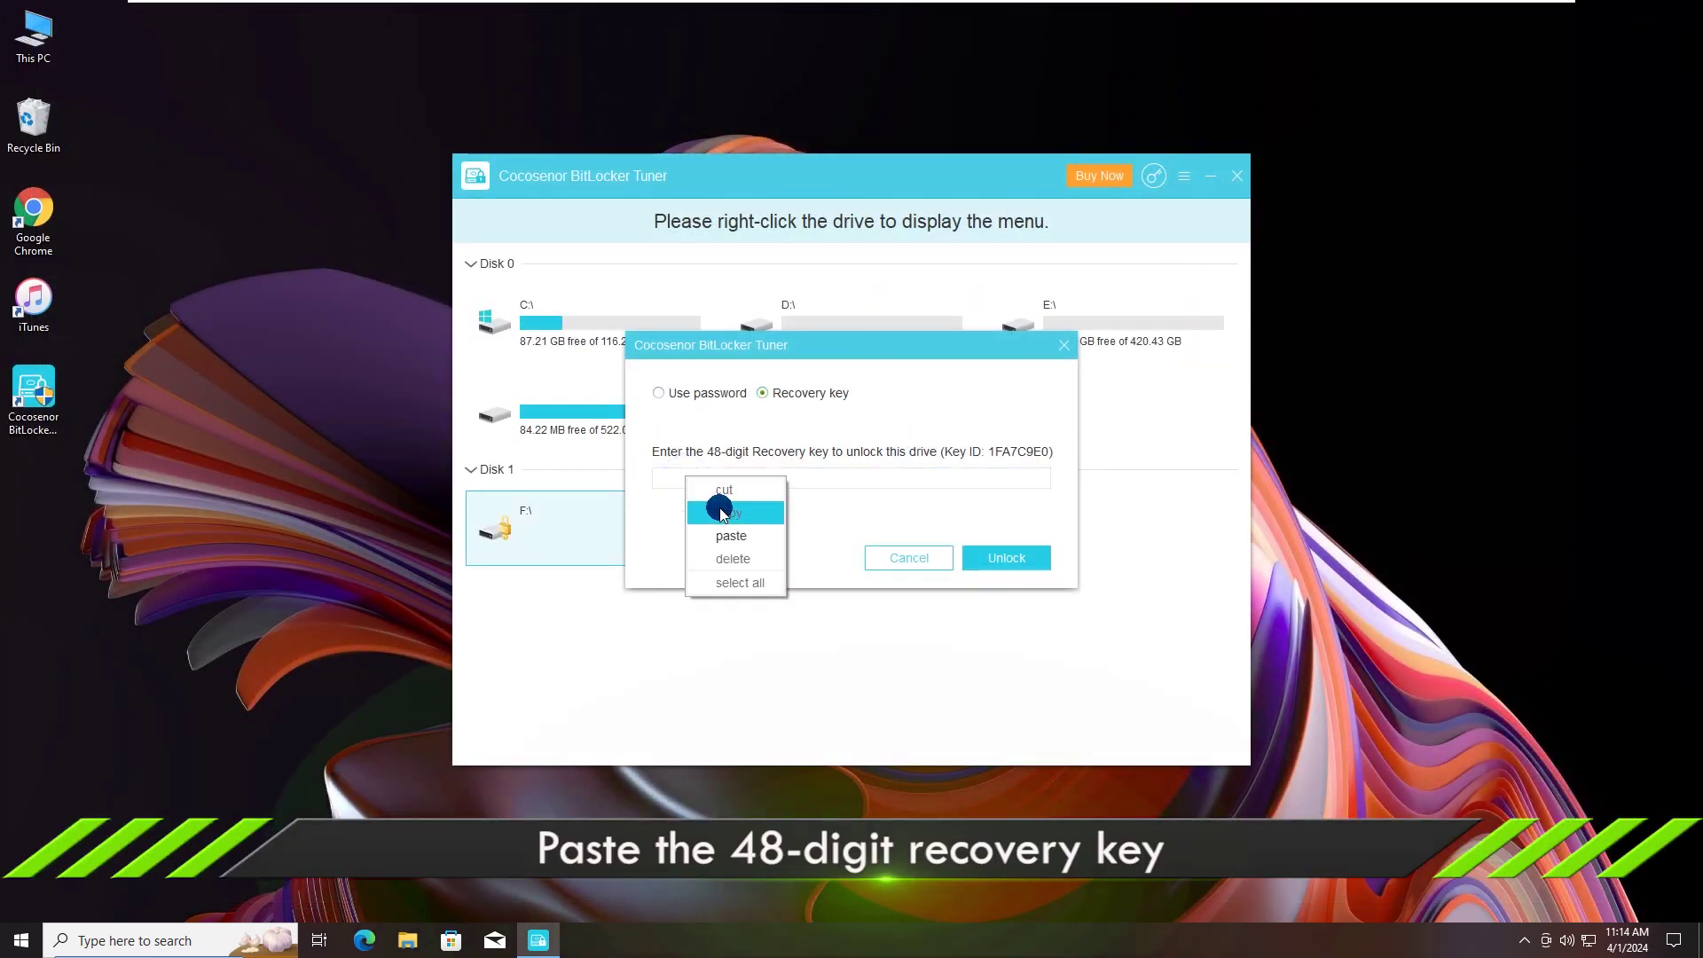
left_click(735, 539)
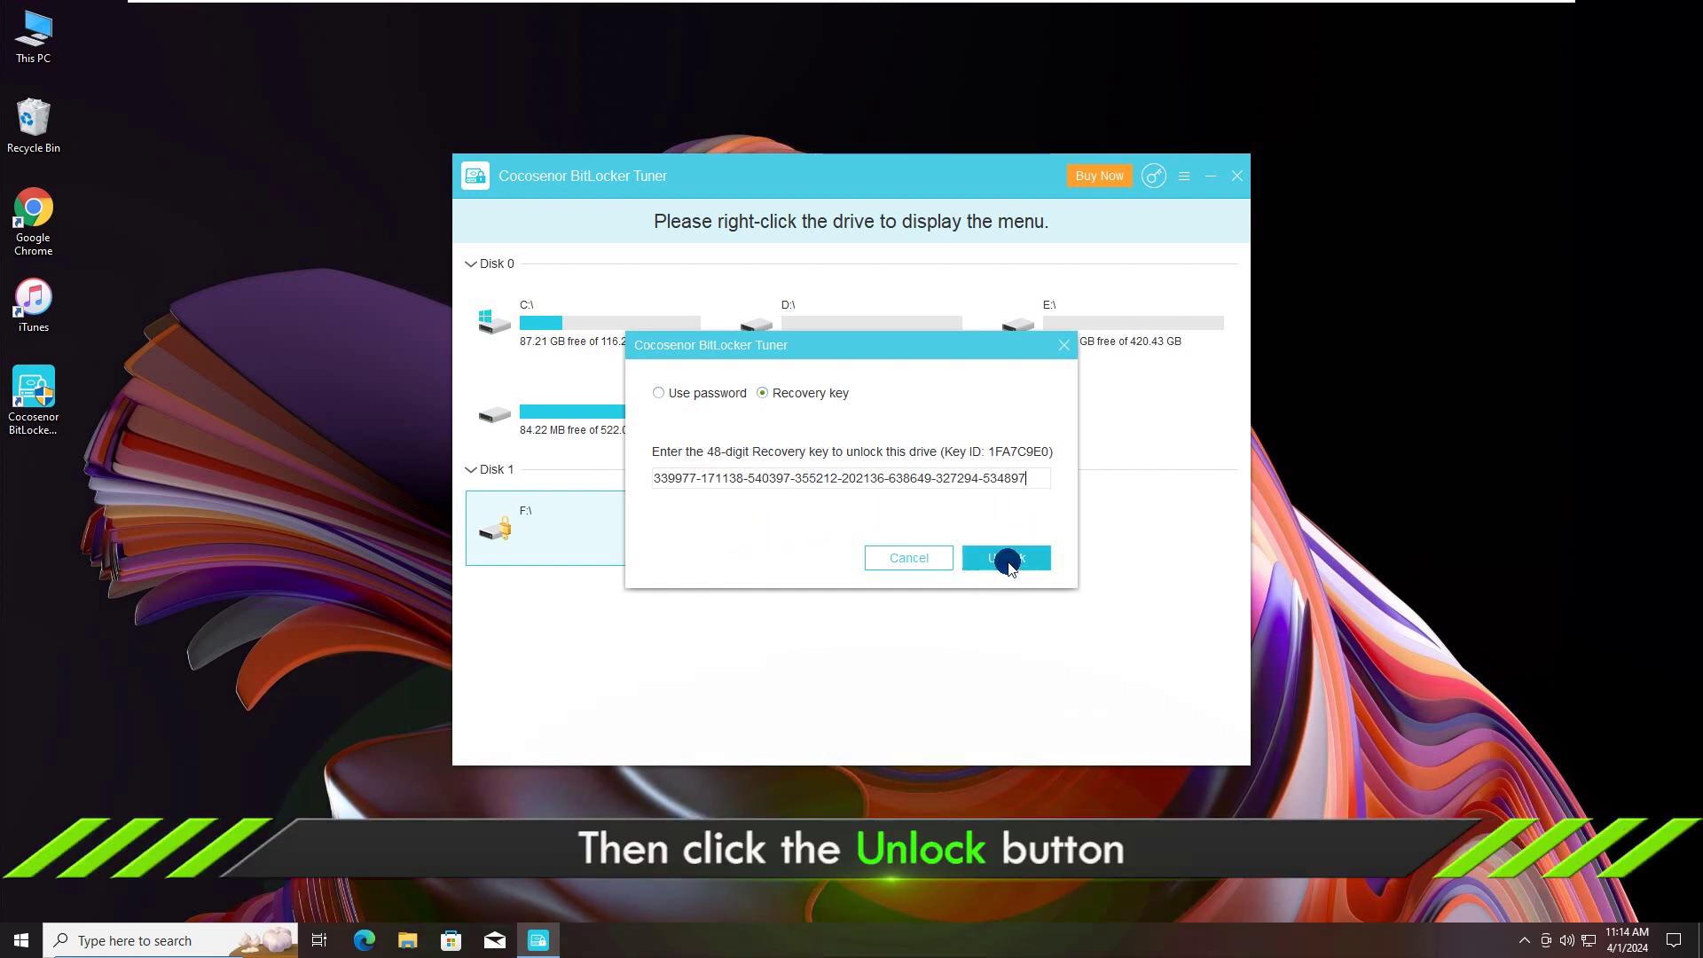
left_click(1007, 559)
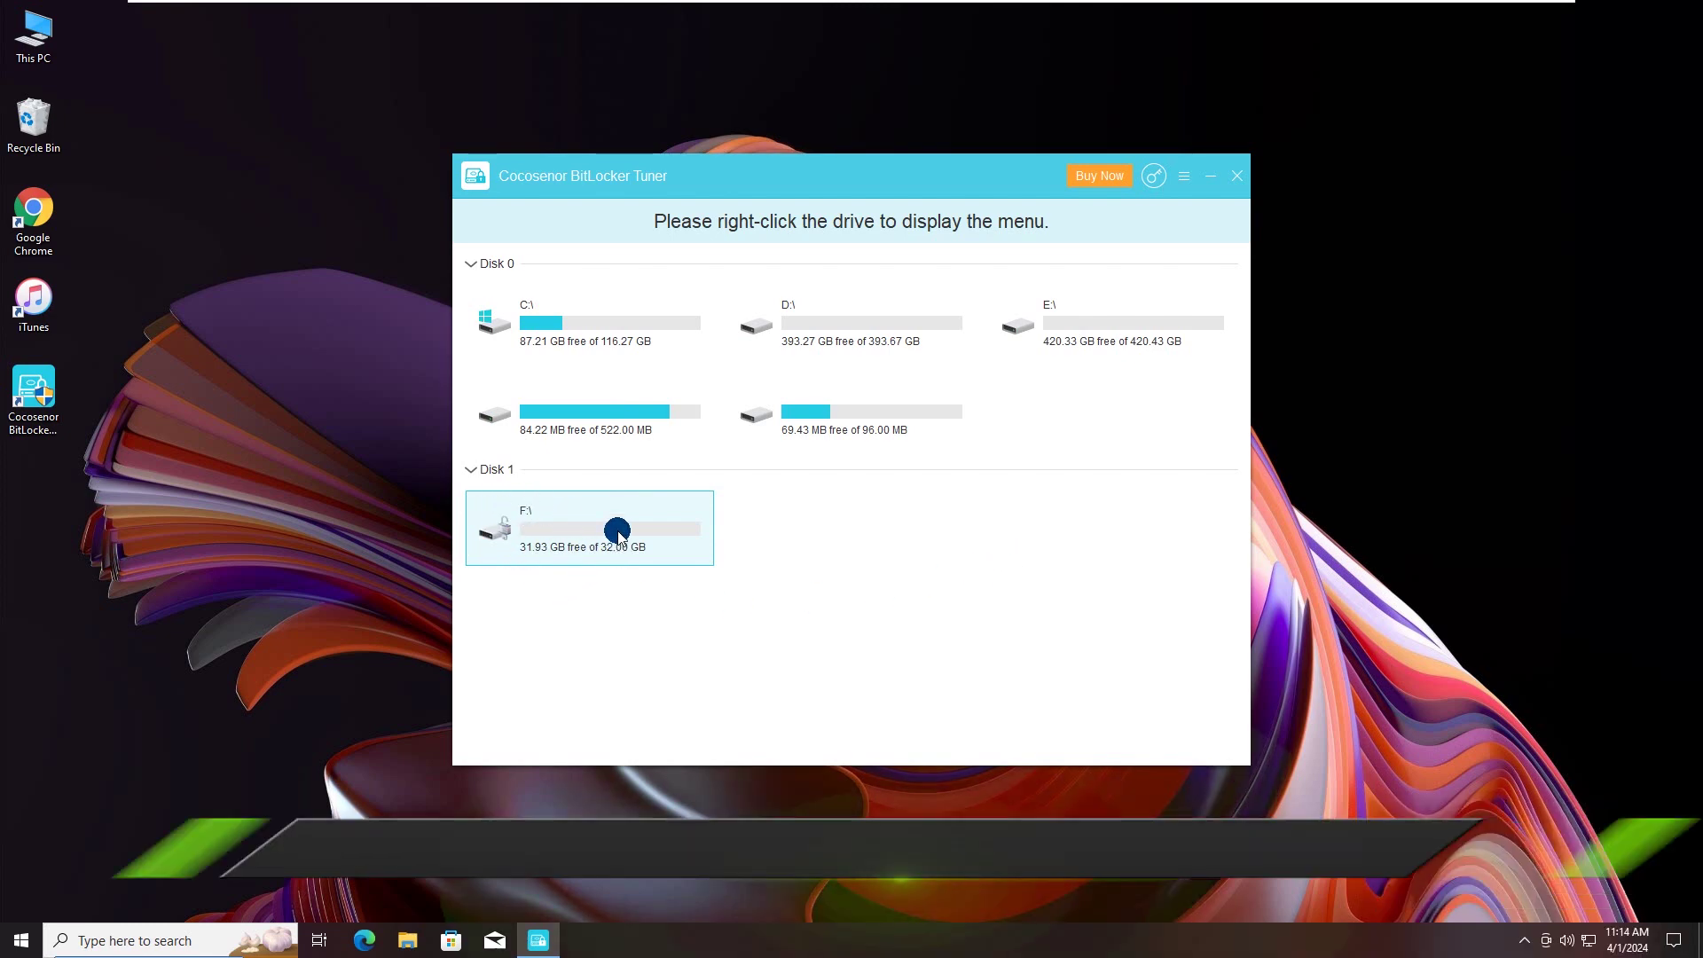
Use Change Password on drive F: to enter and confirm a new BitLocker password, then acknowledge the success notice
right_click(556, 522)
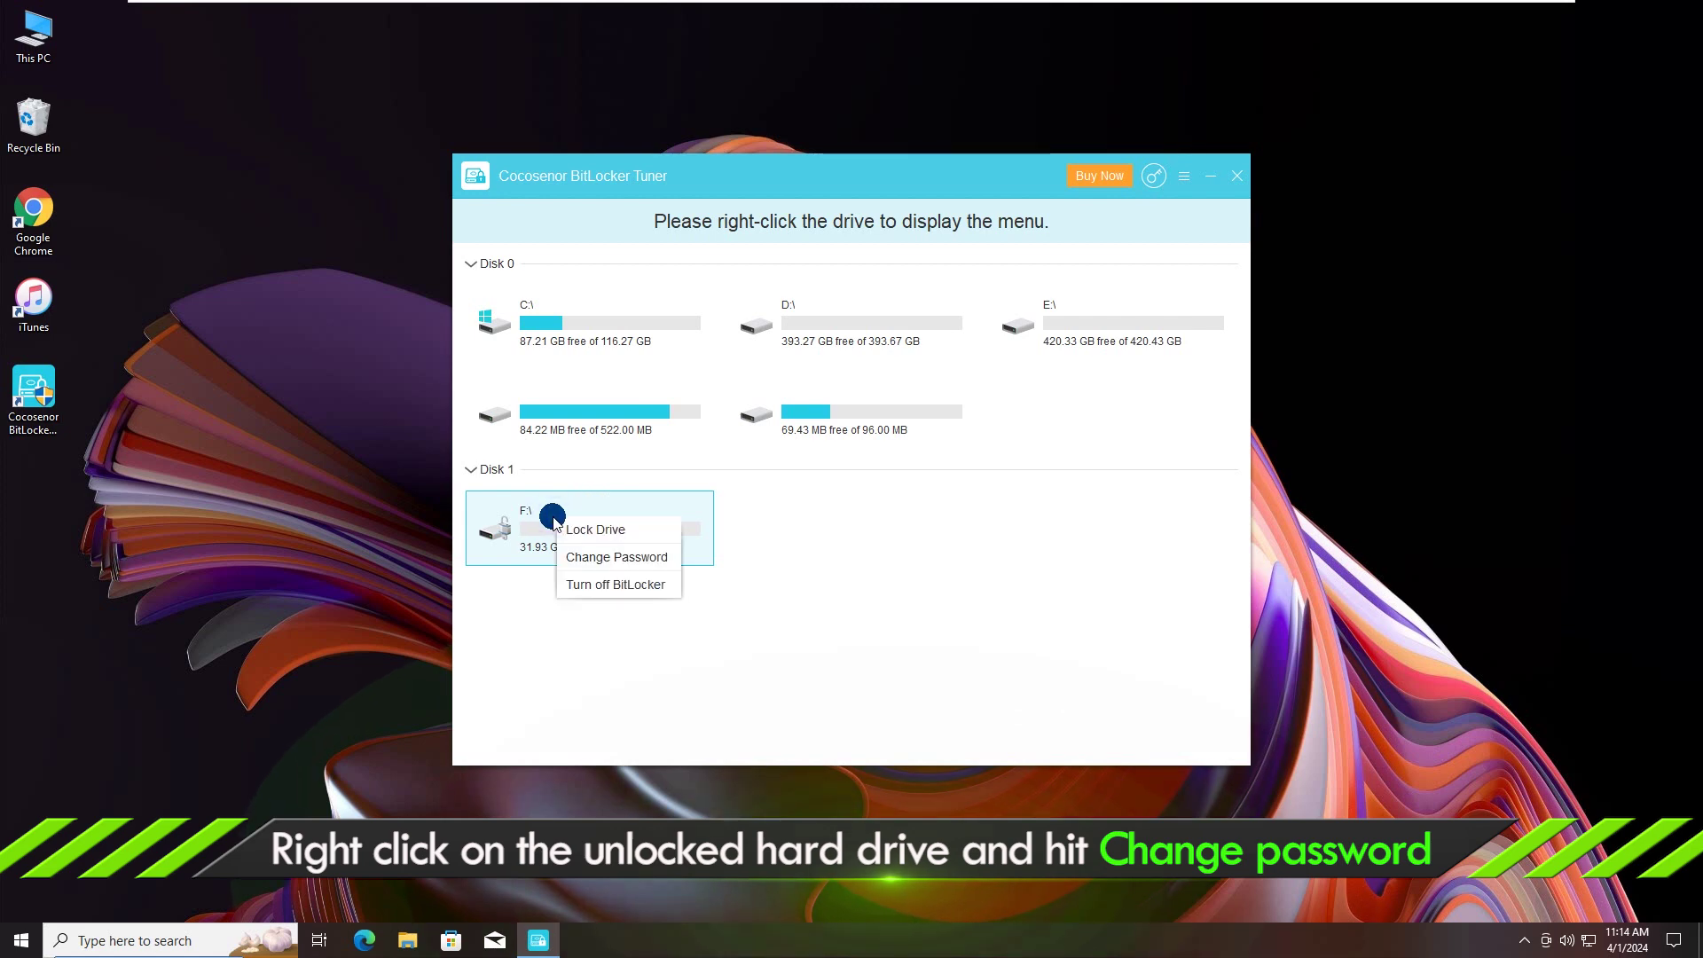
left_click(619, 559)
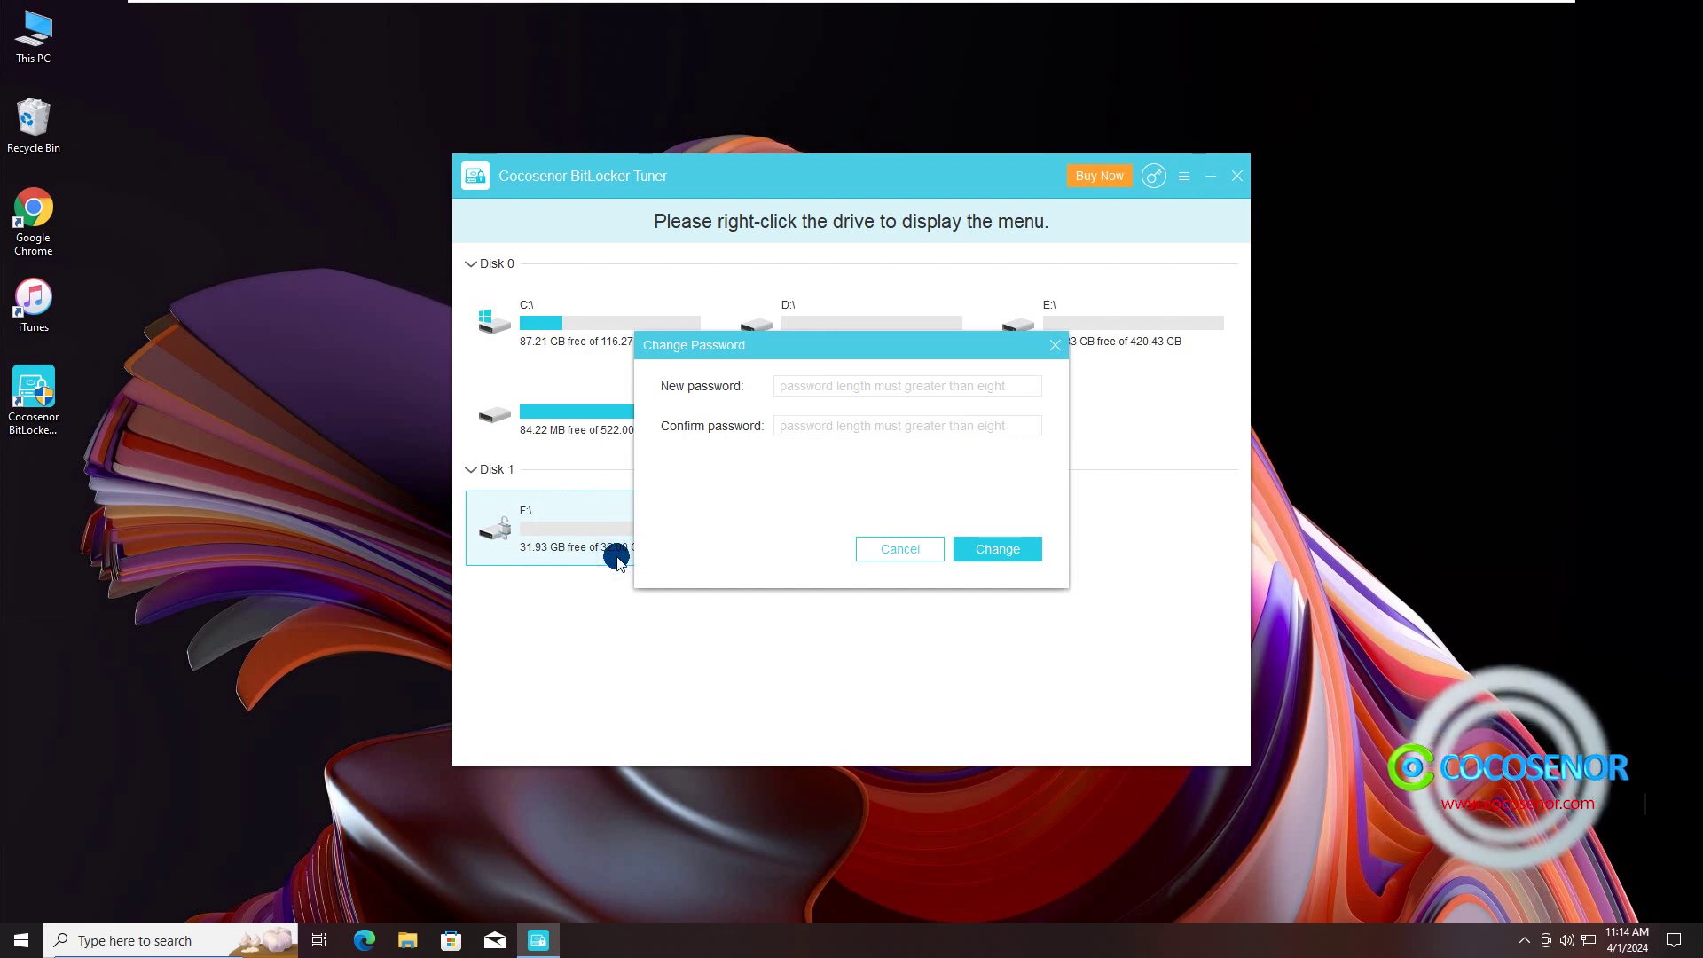
left_click(799, 387)
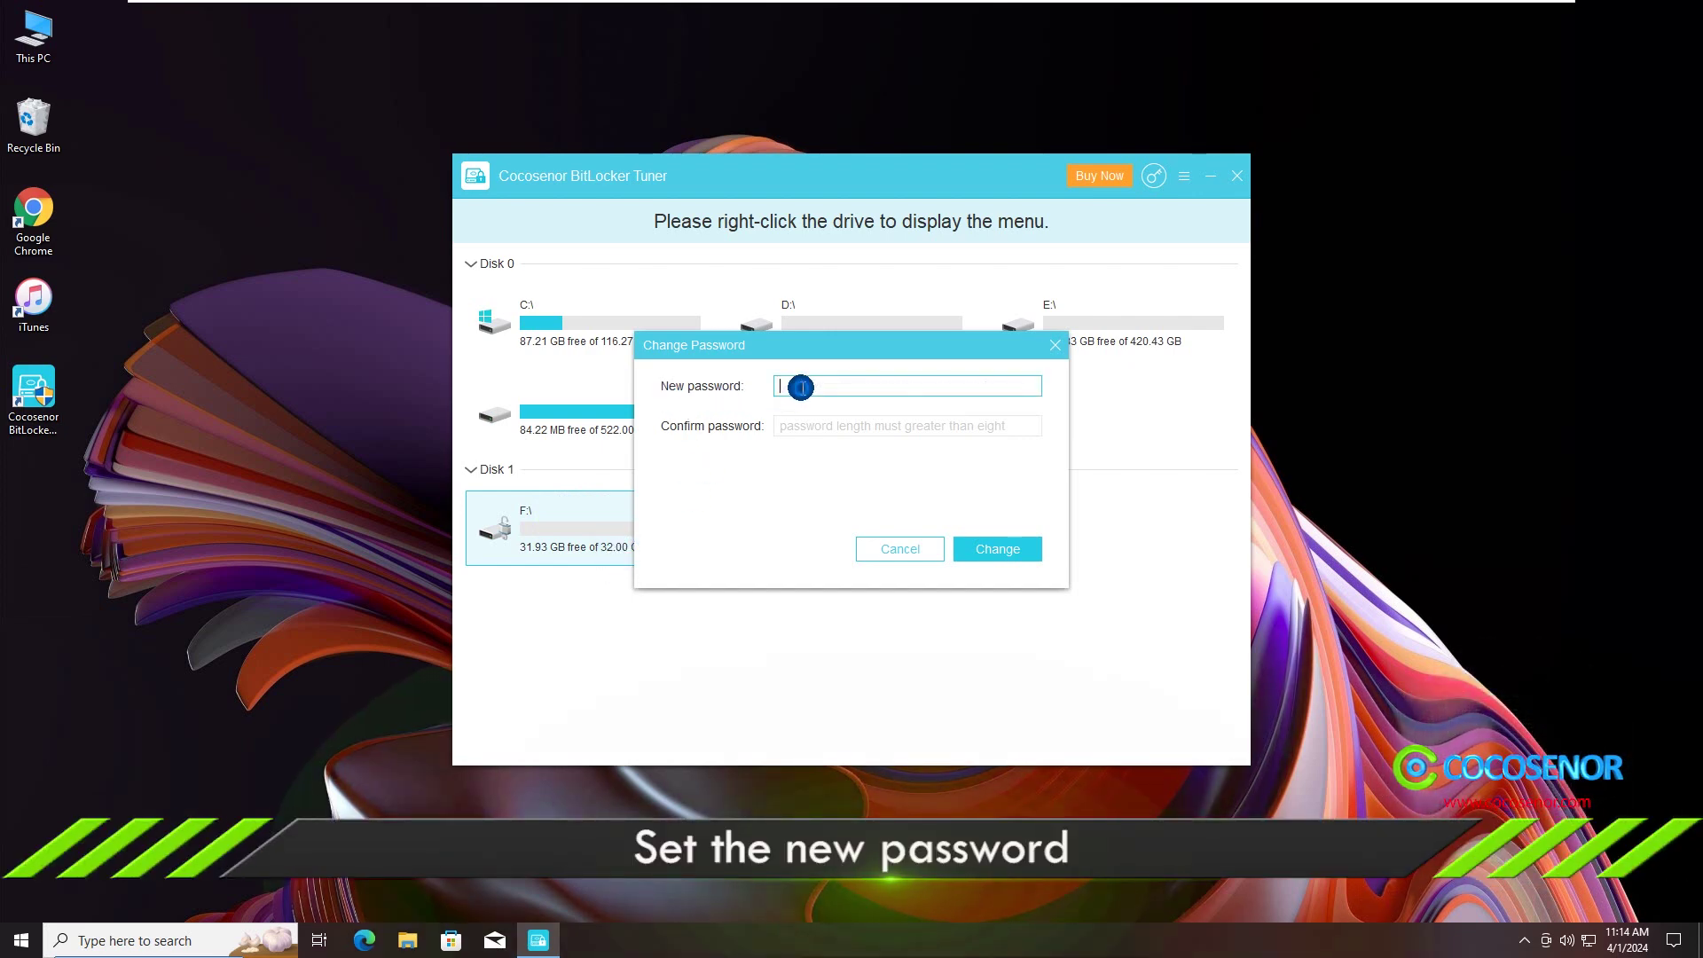
type("************")
left_click(810, 426)
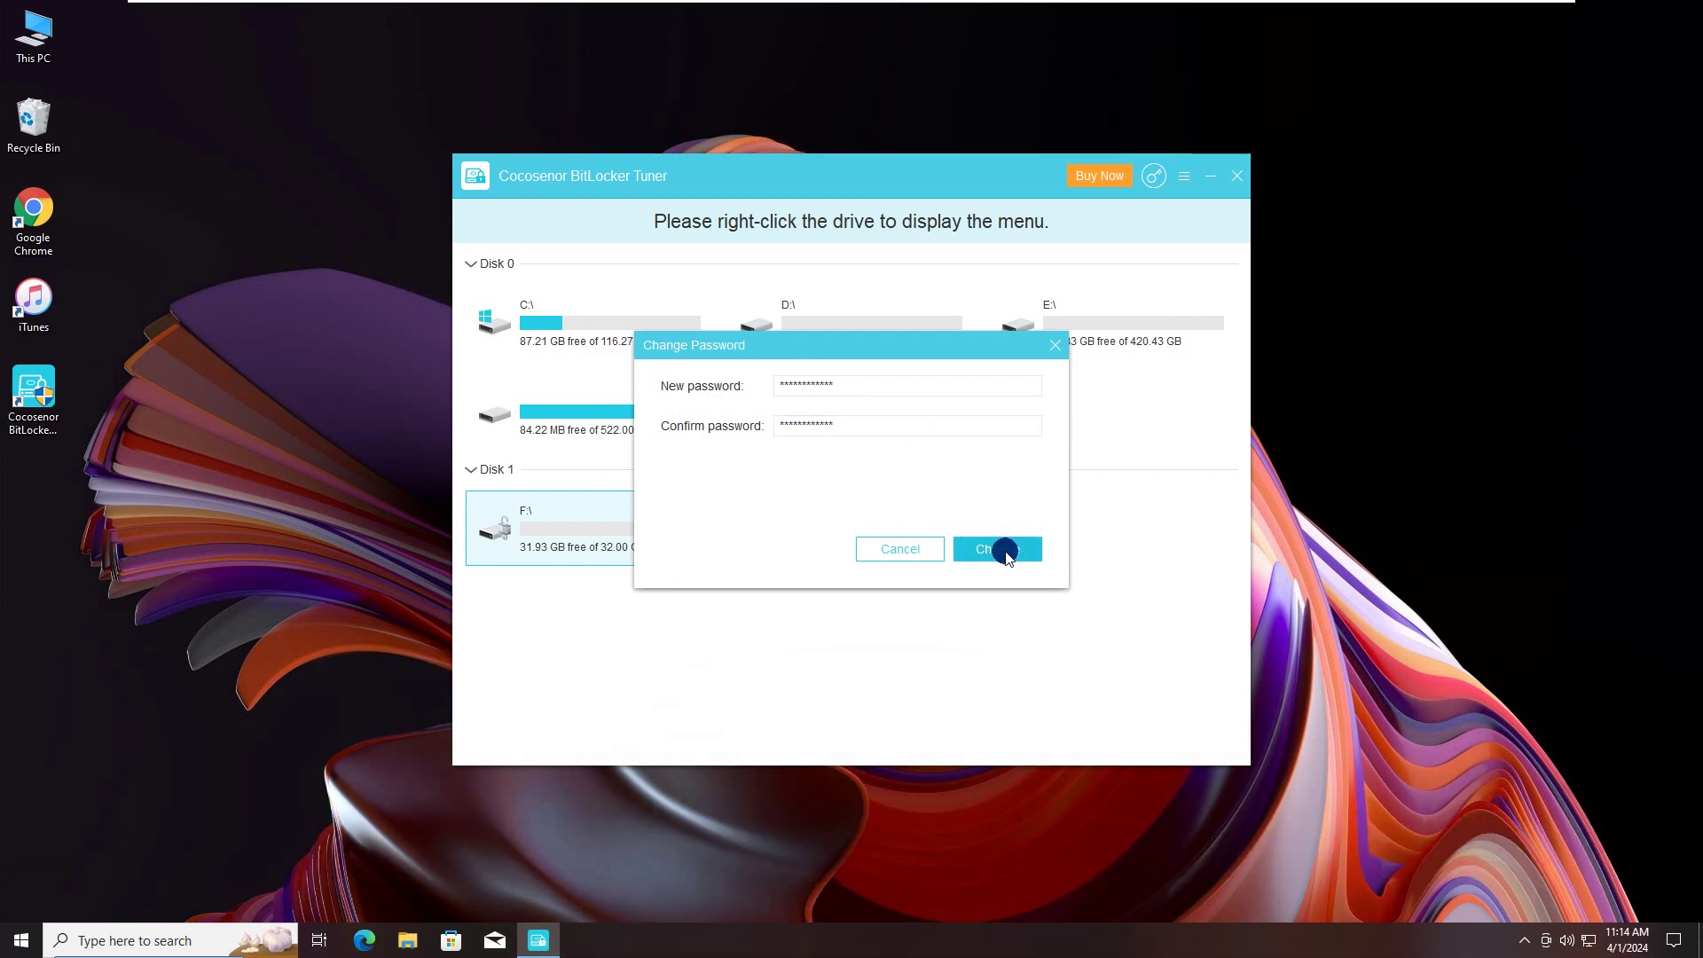
left_click(1005, 550)
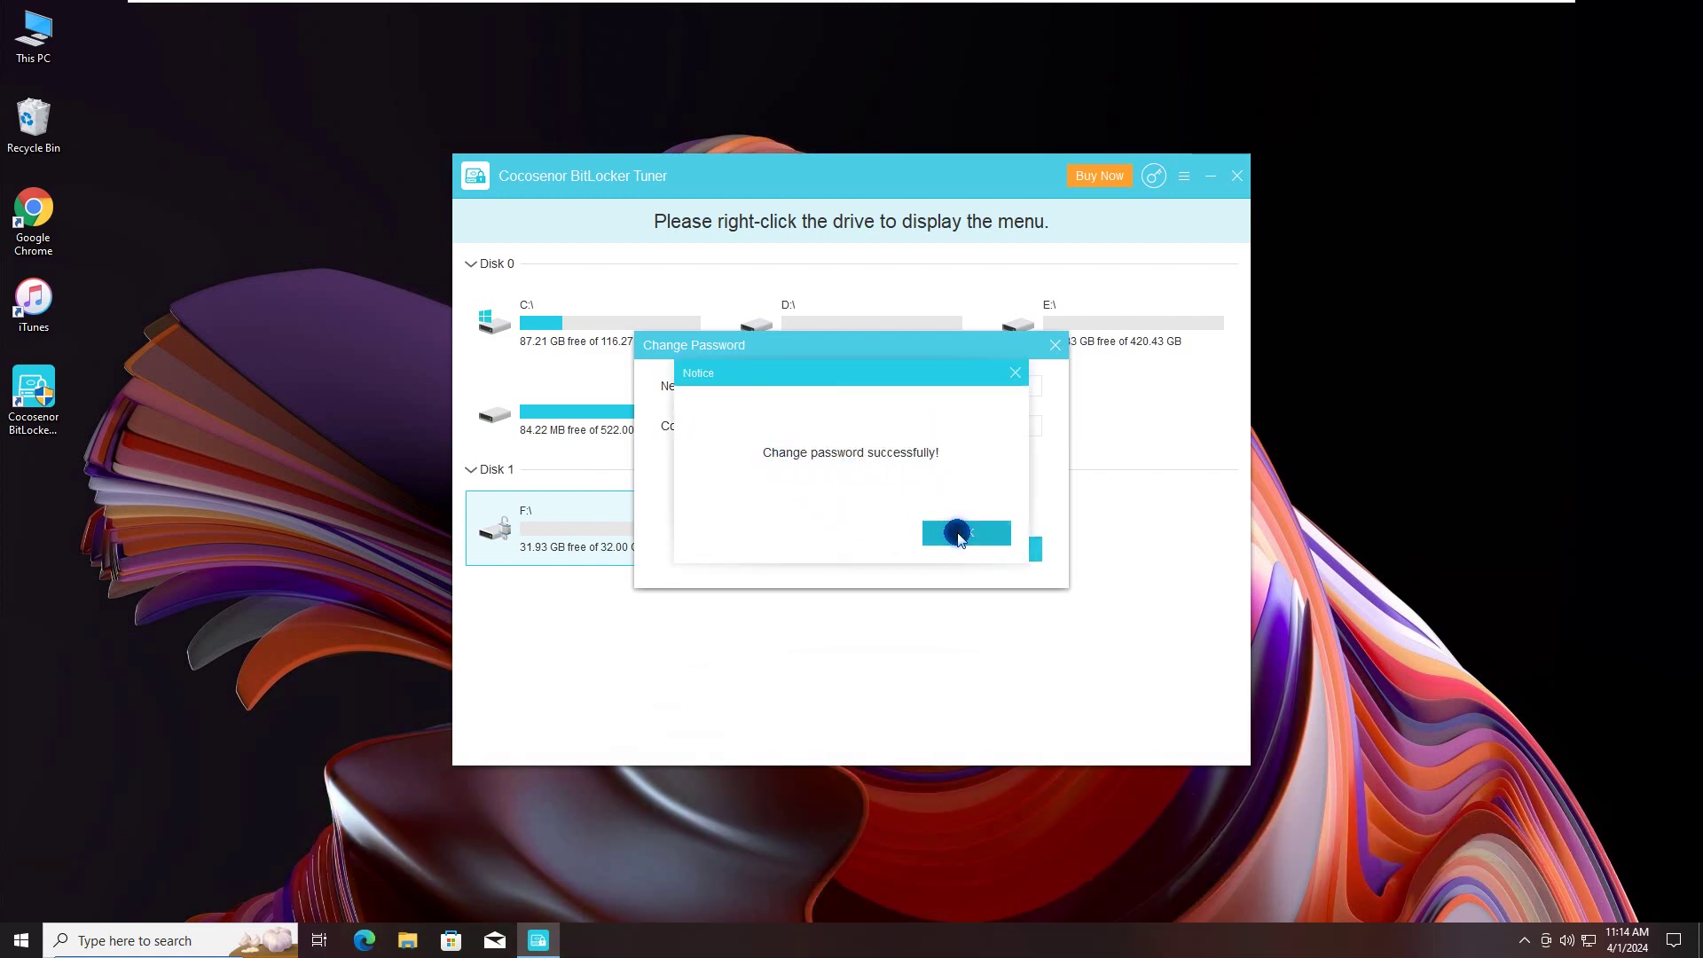
left_click(954, 530)
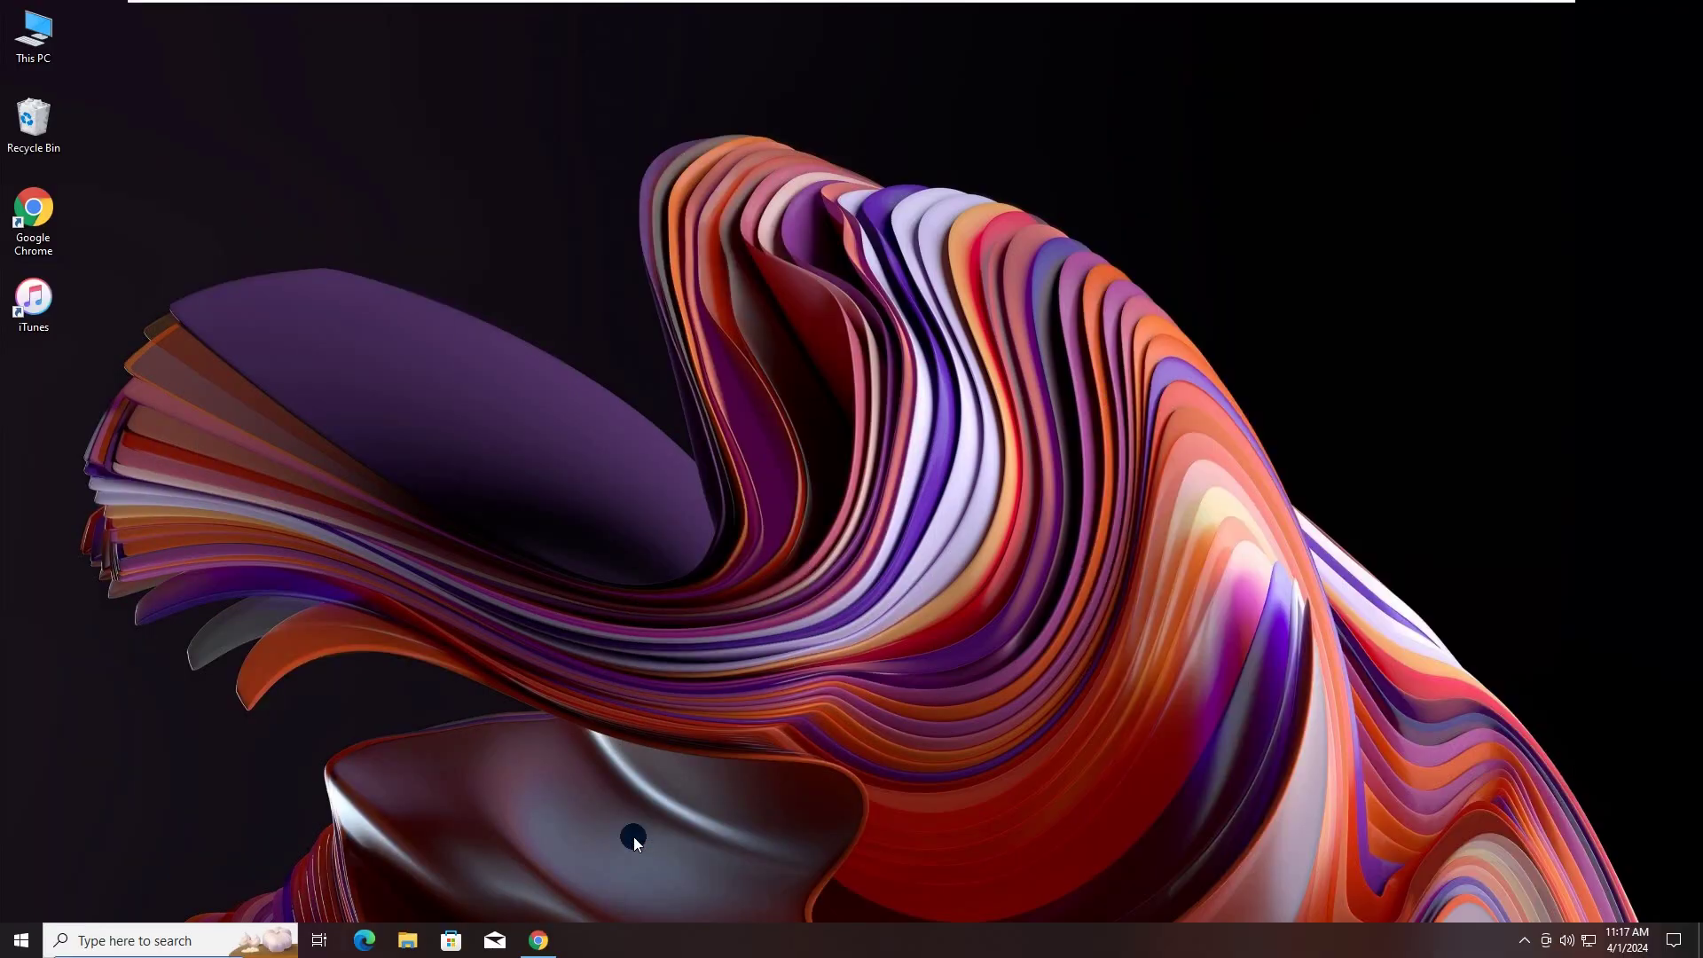
left_click(533, 942)
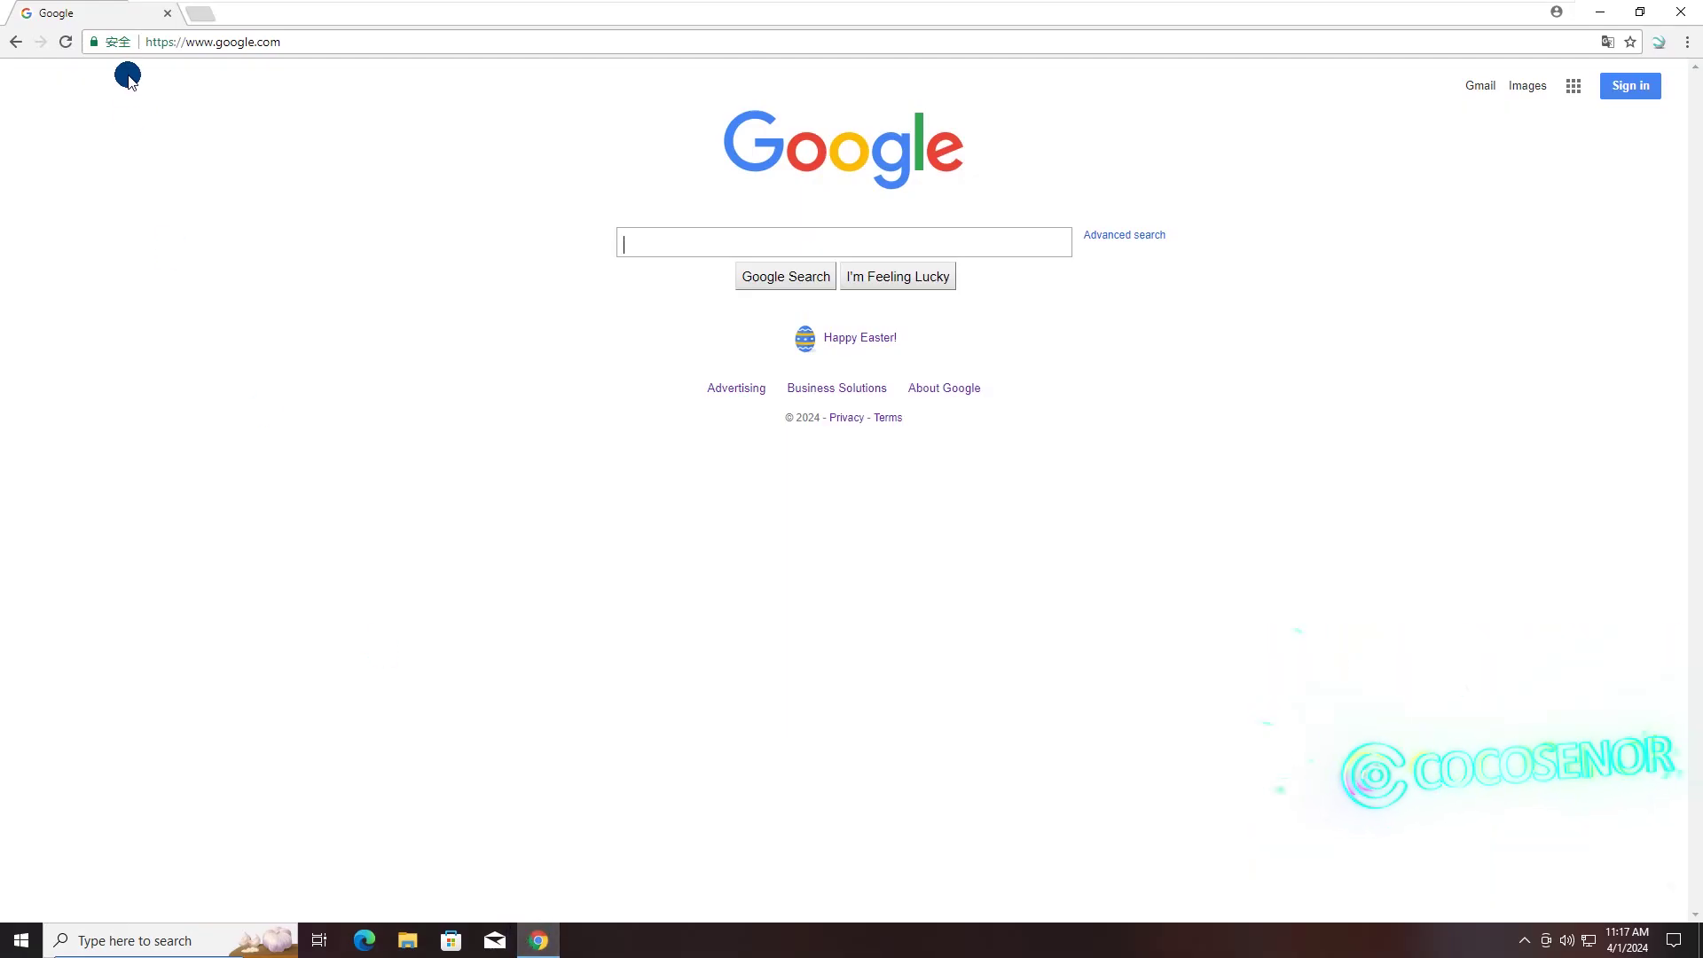
left_click(205, 44)
type("www.coco")
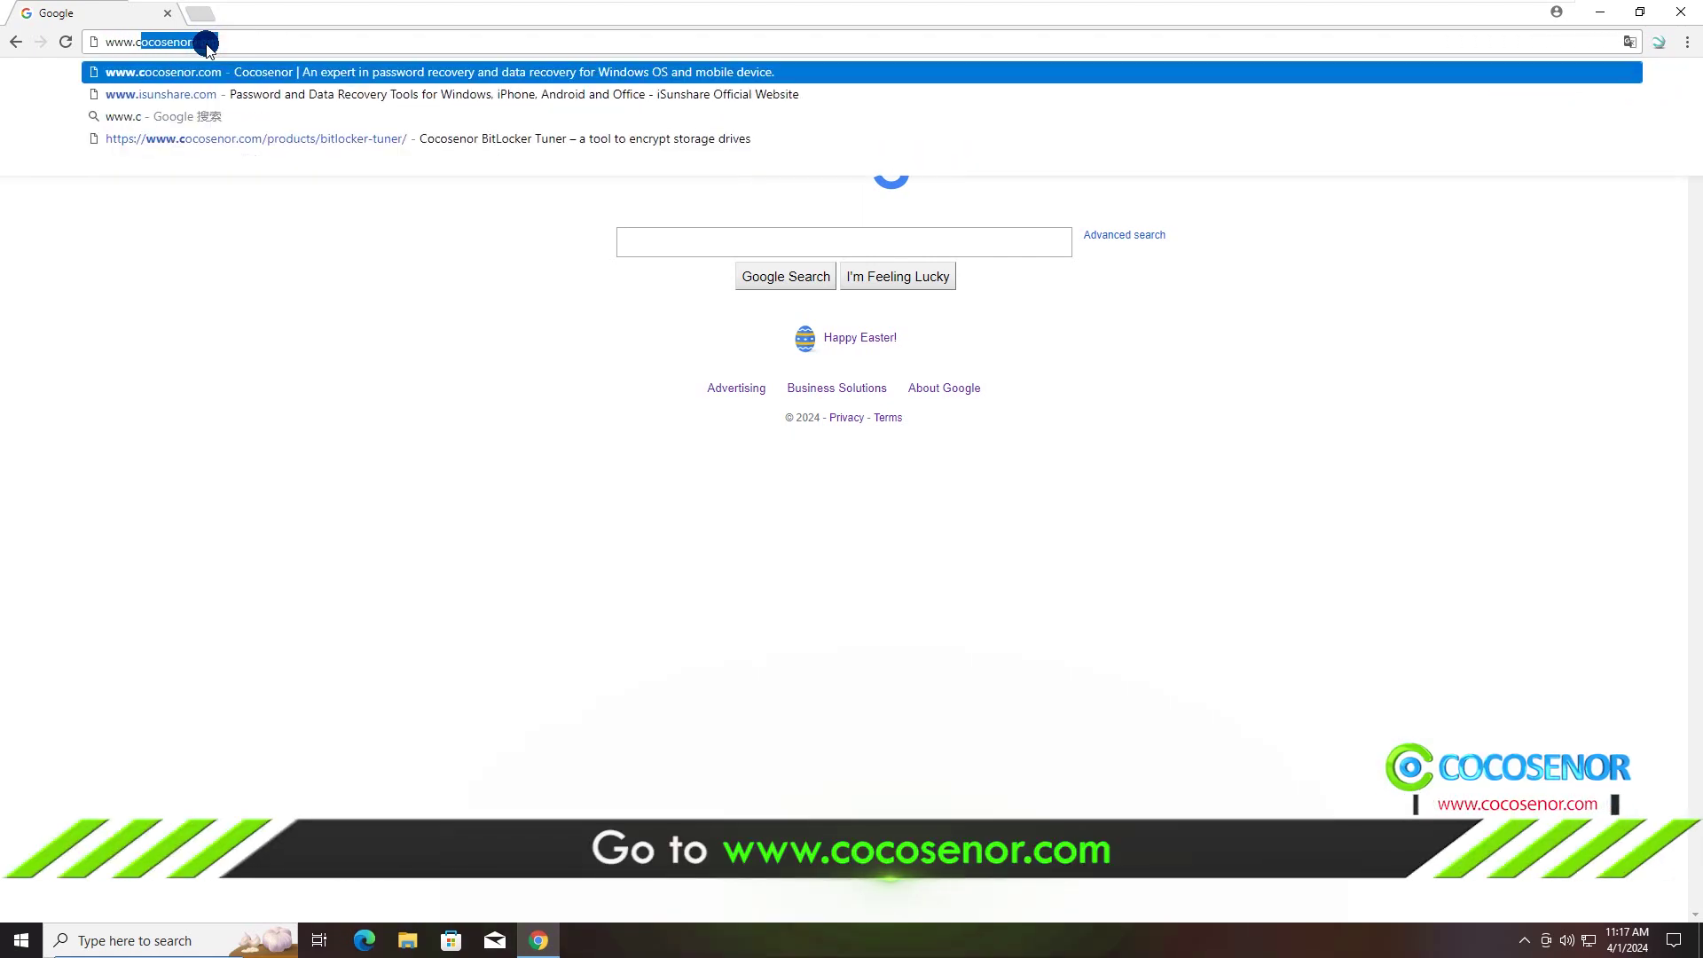
type("senor.com")
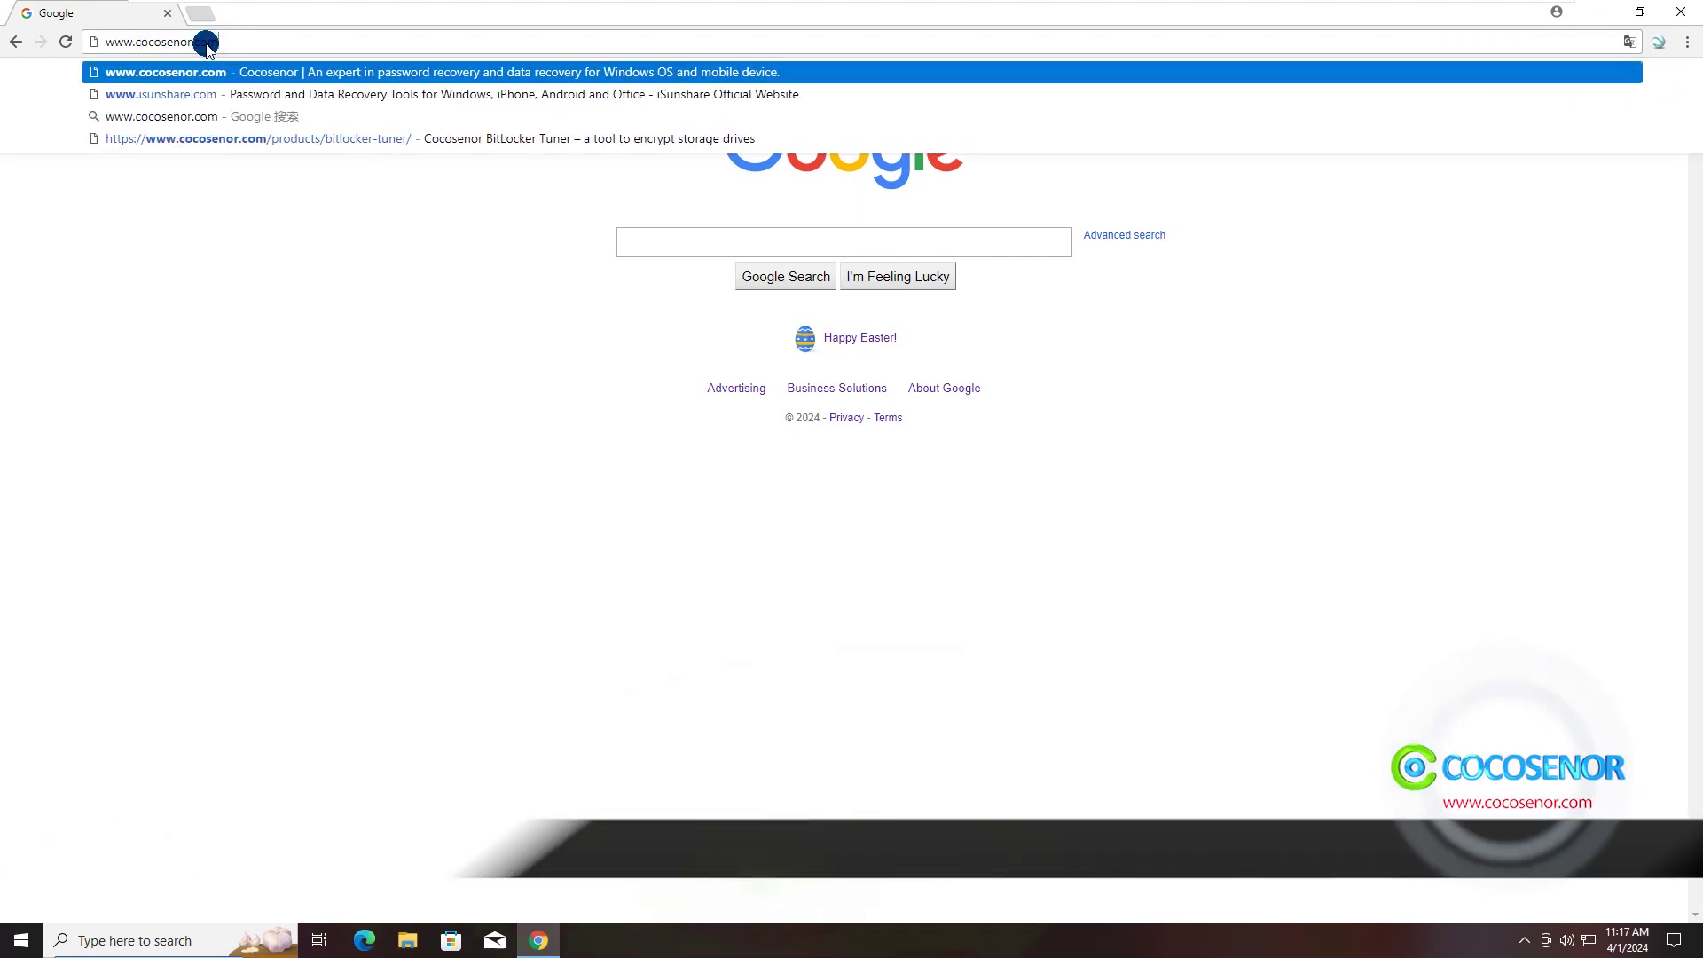
key("Return")
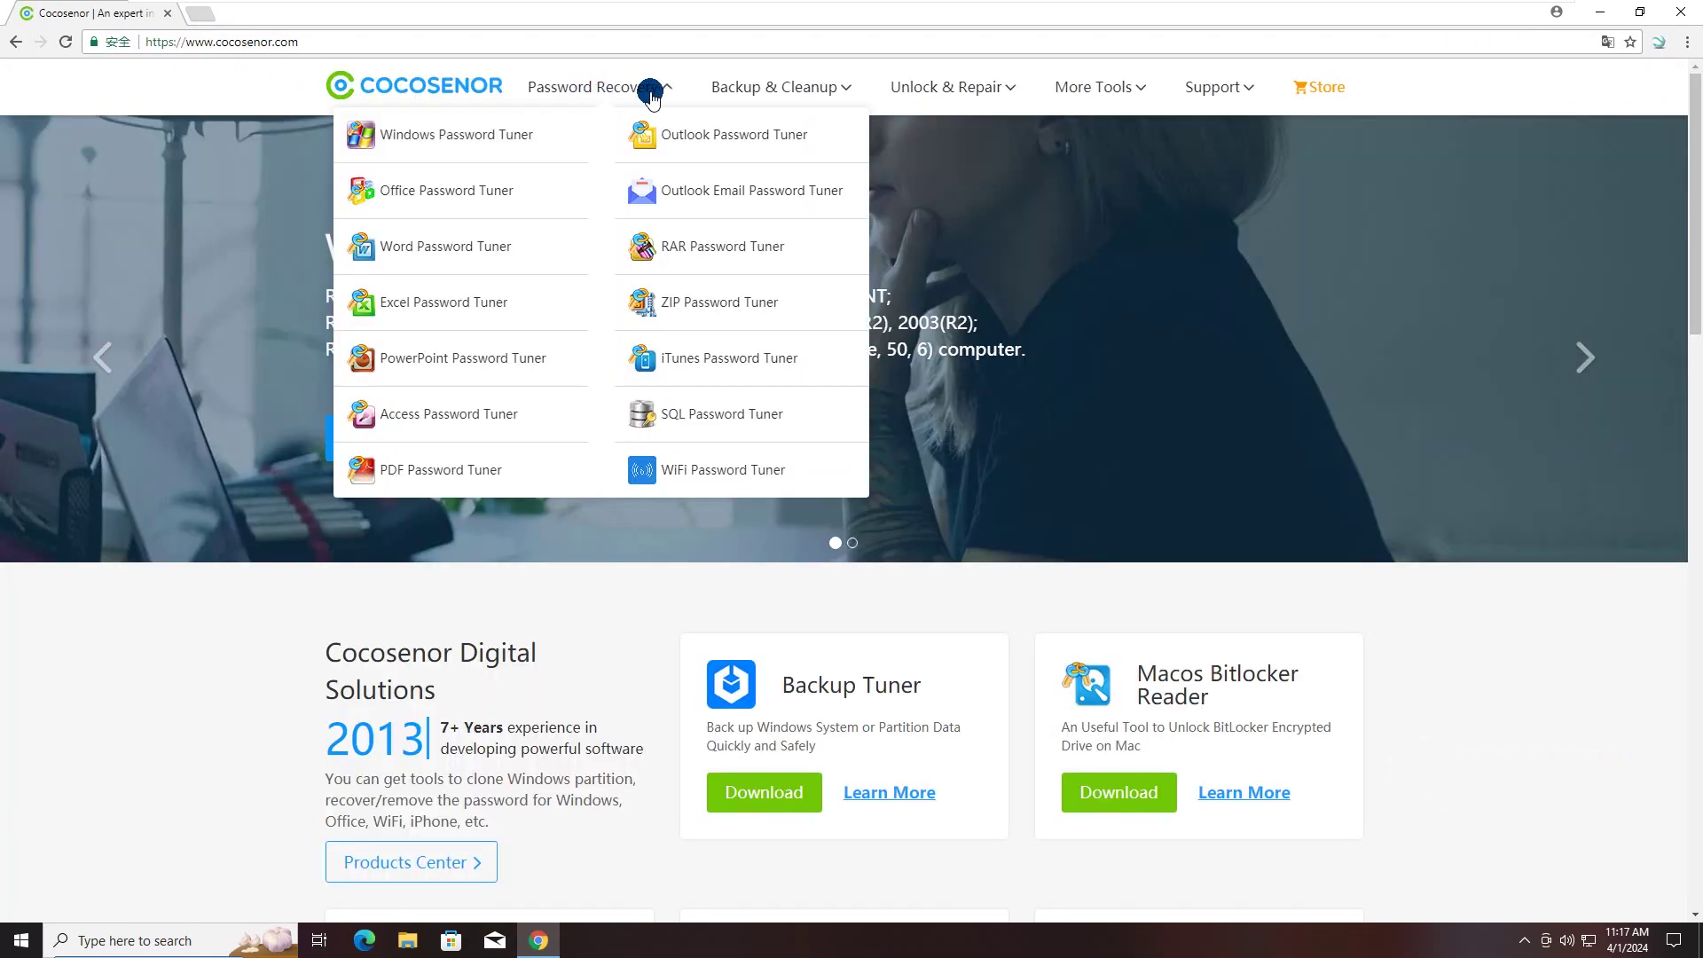
Go from More Tools > All Products to the BitKeyTuner page and download its free trial
mouse_move(831, 96)
mouse_move(1071, 92)
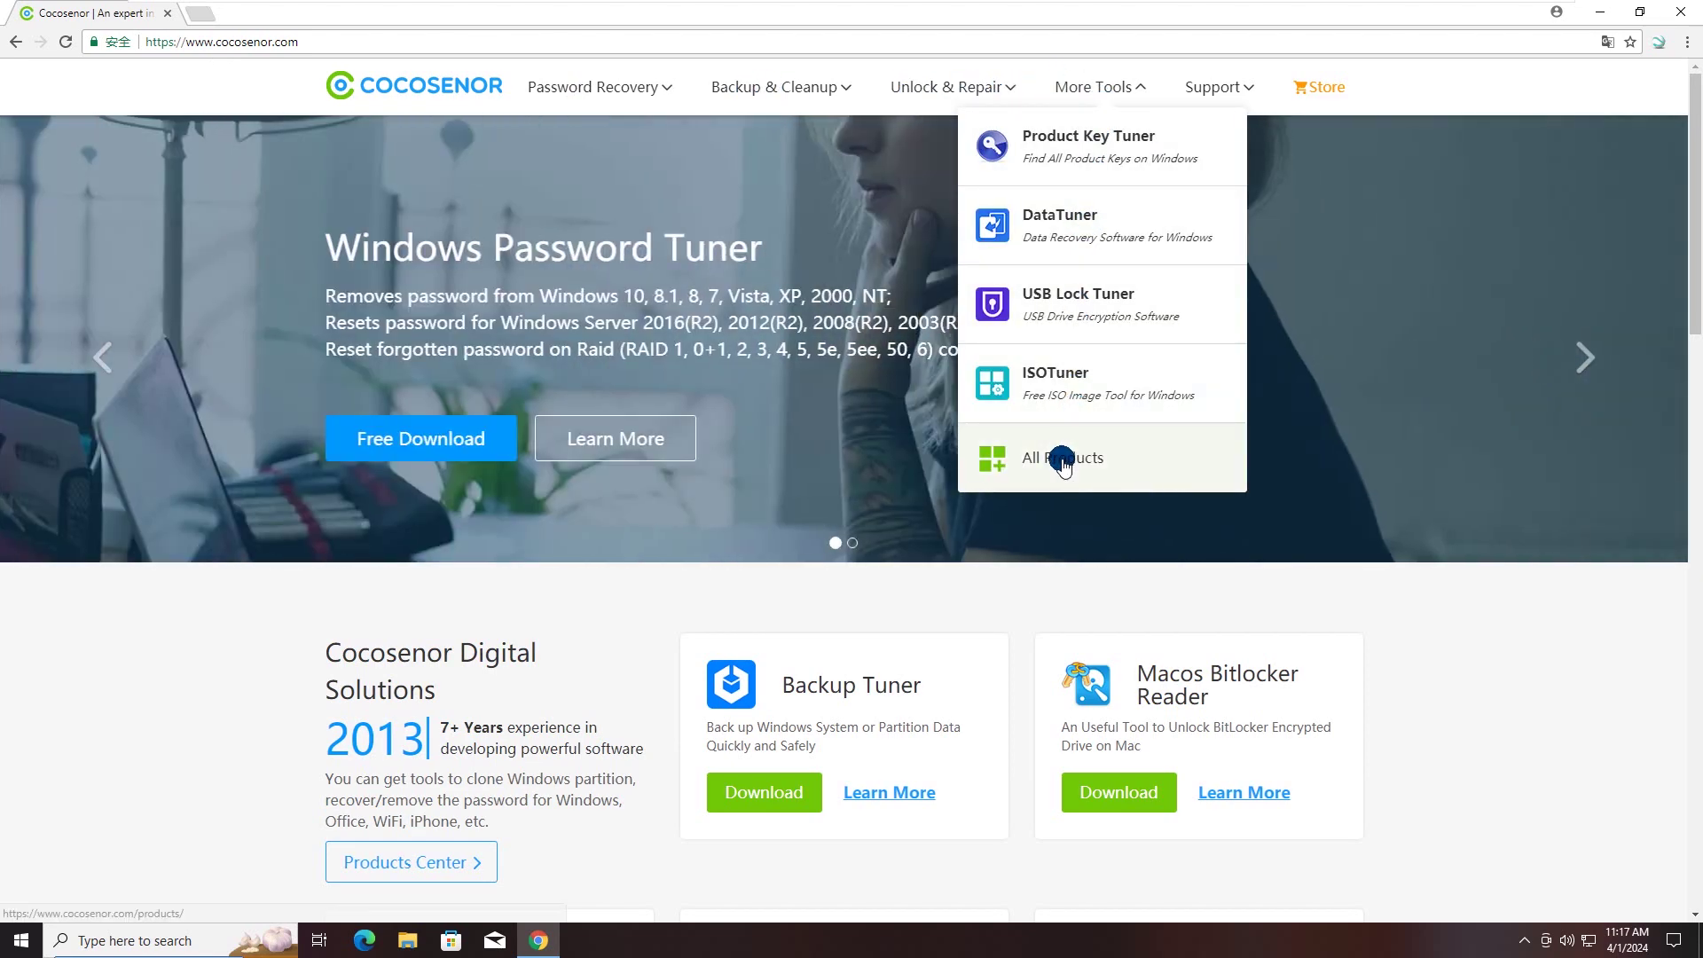
left_click(1063, 461)
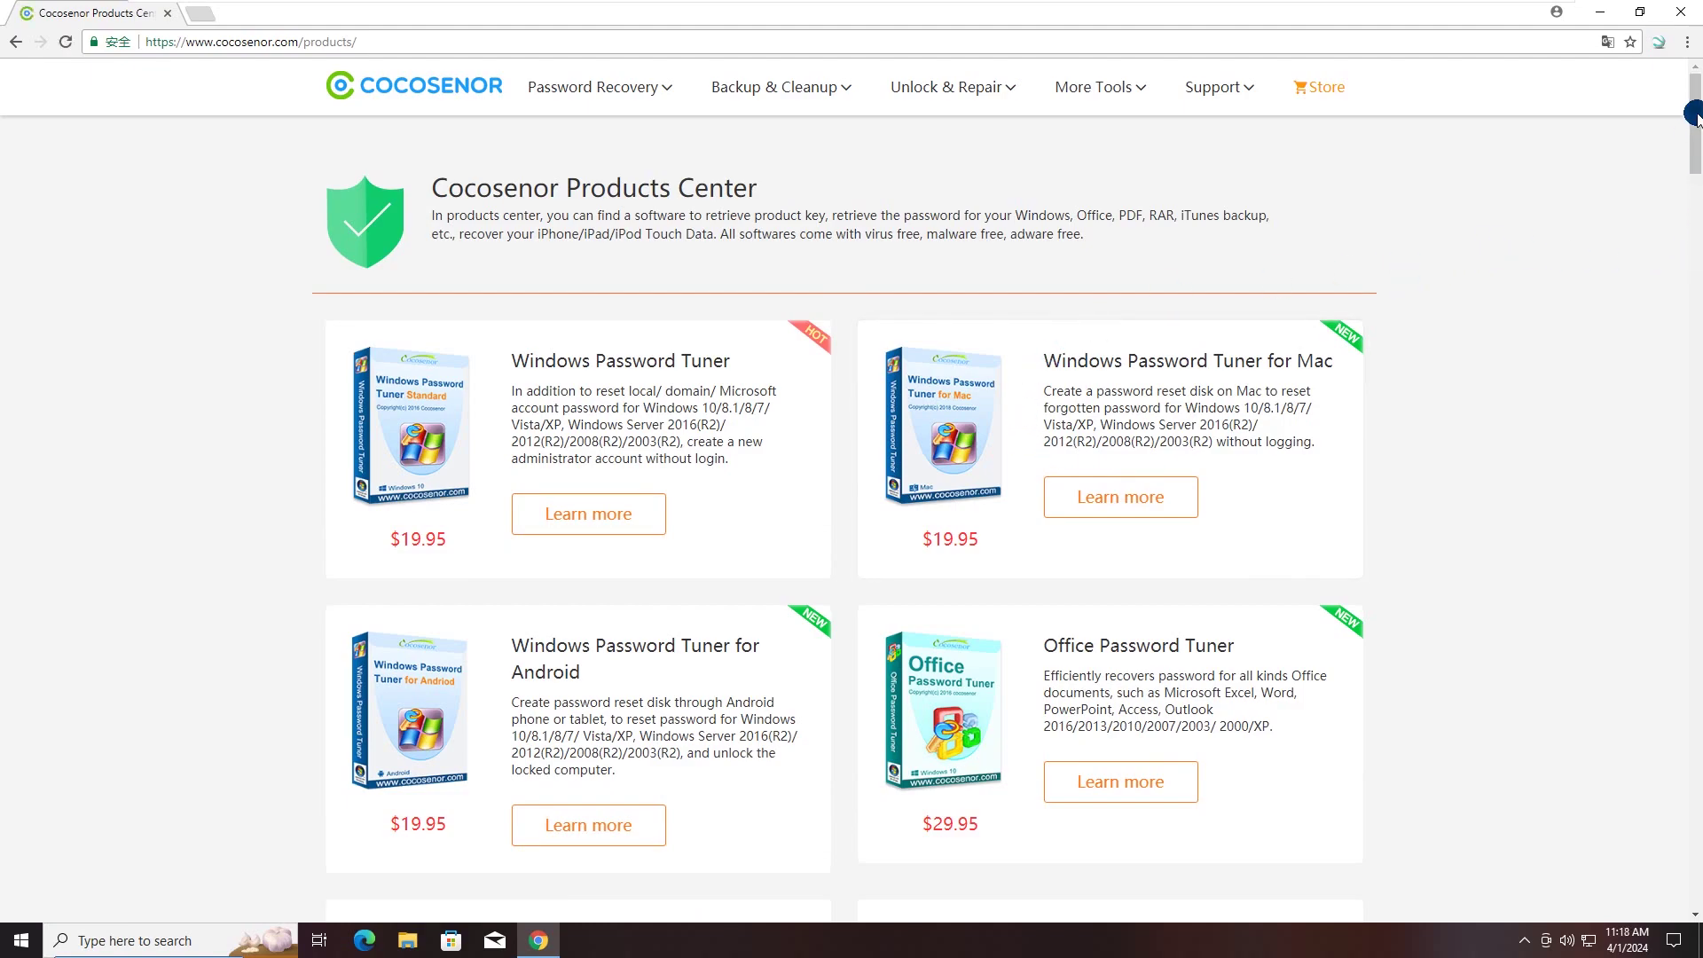
left_click_drag(1695, 115, 1694, 861)
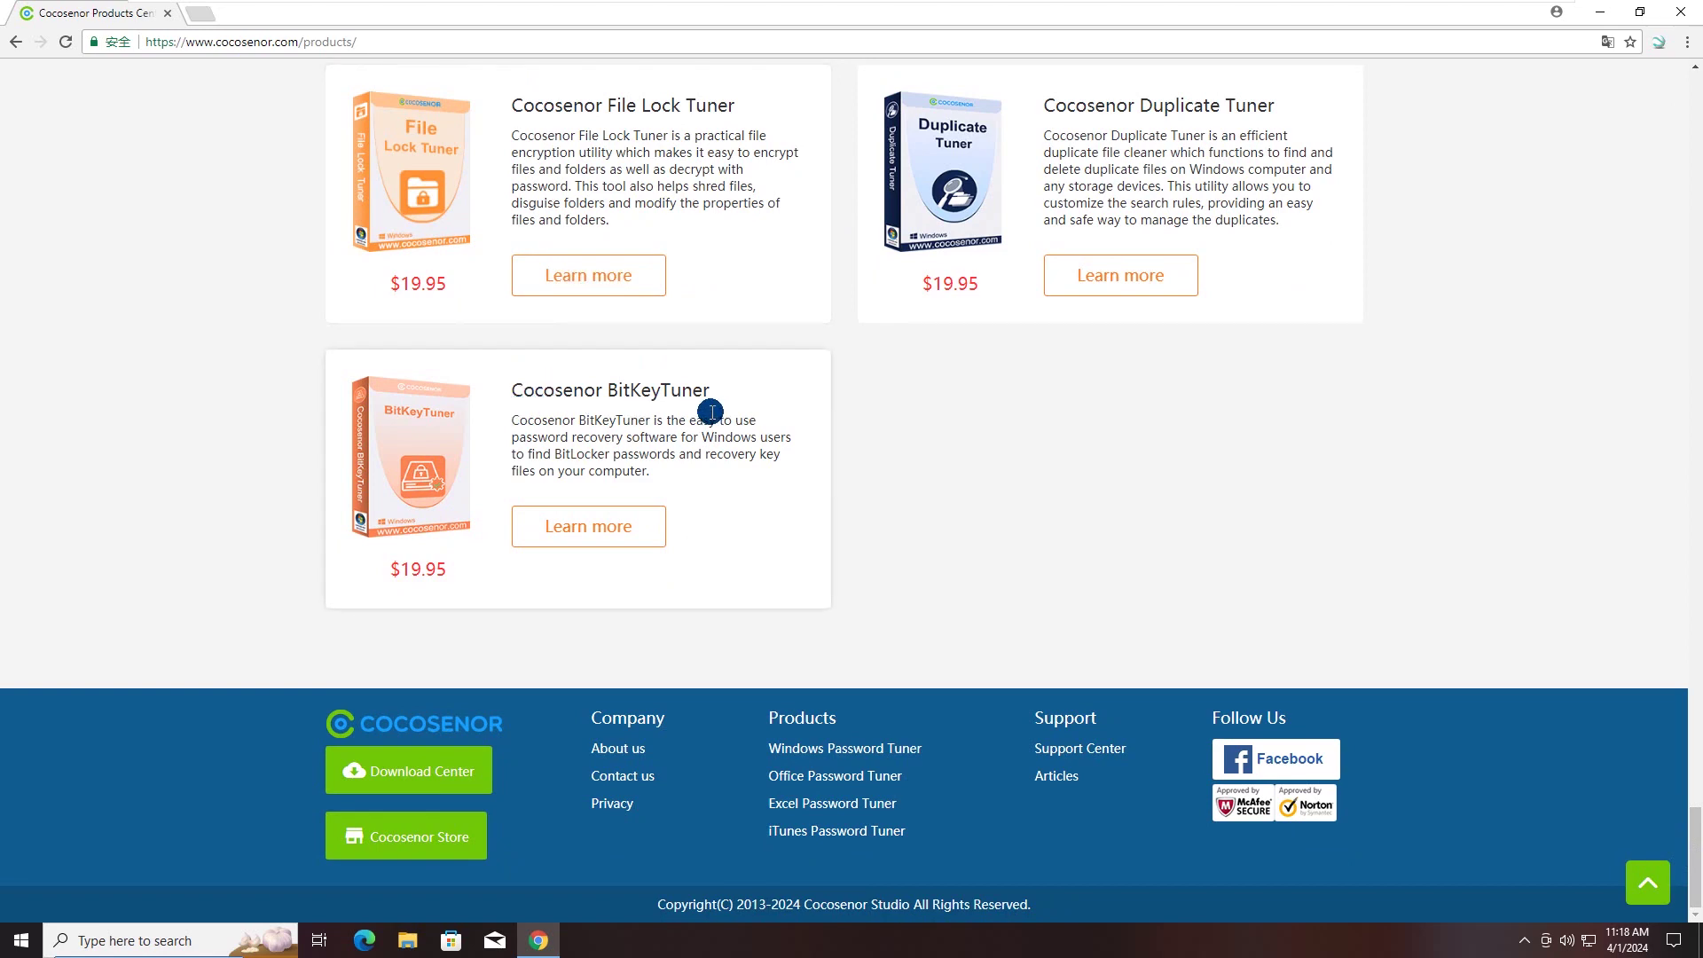
left_click(589, 527)
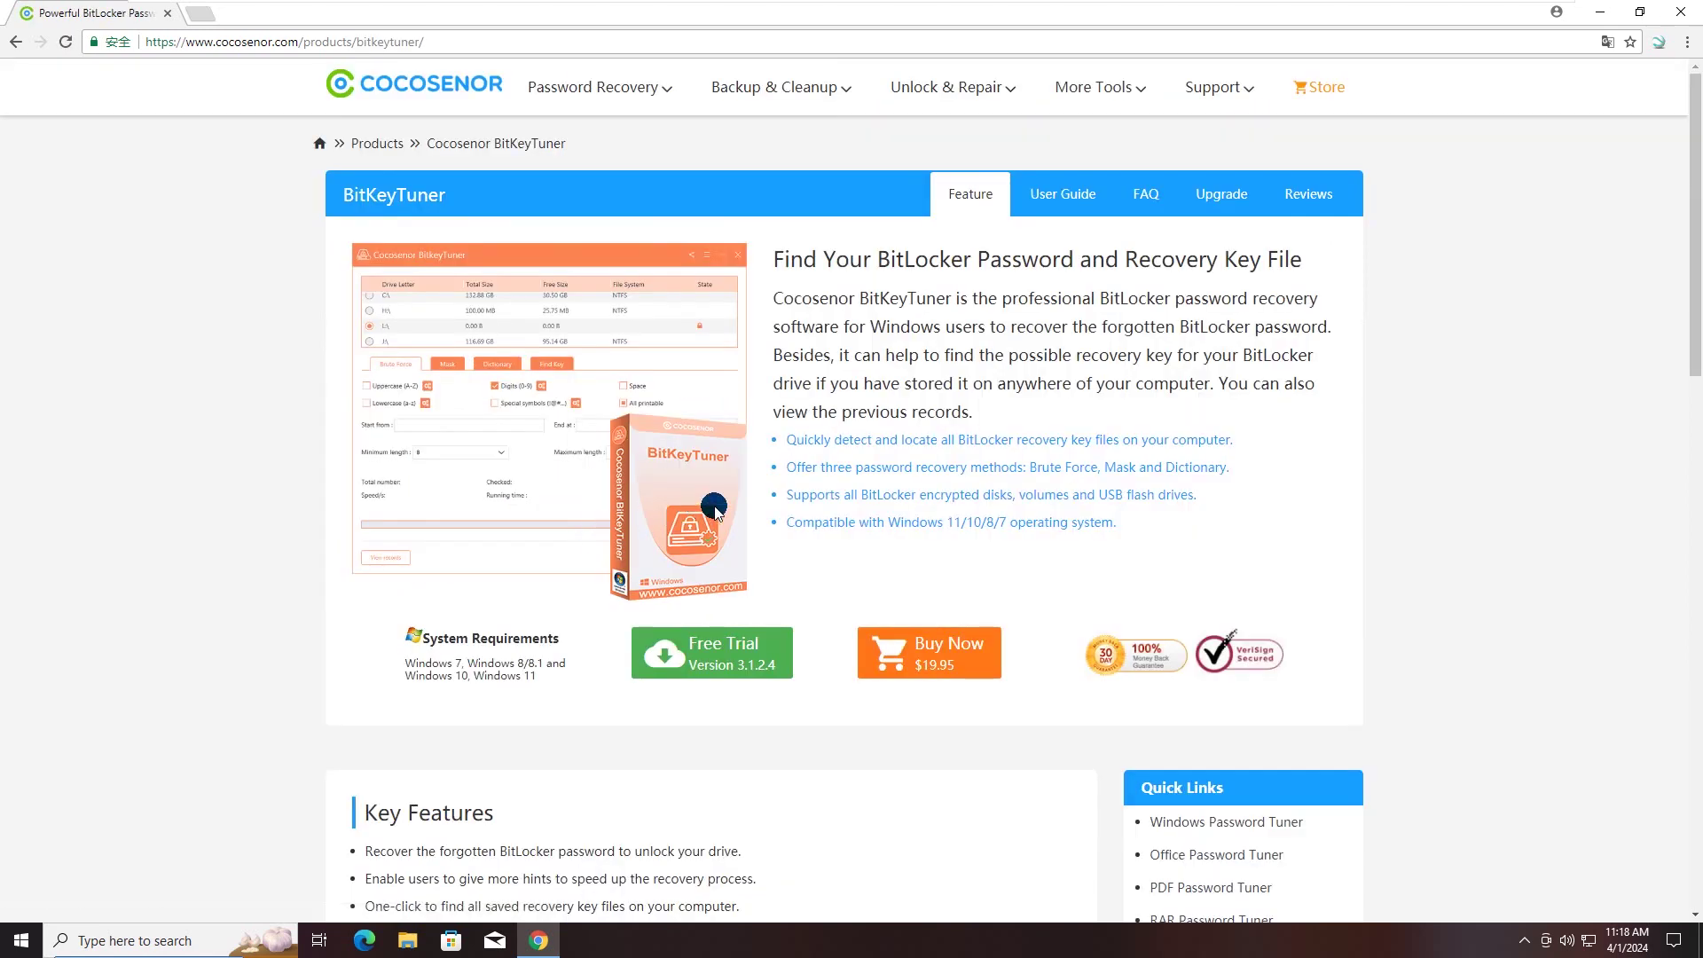
left_click(741, 651)
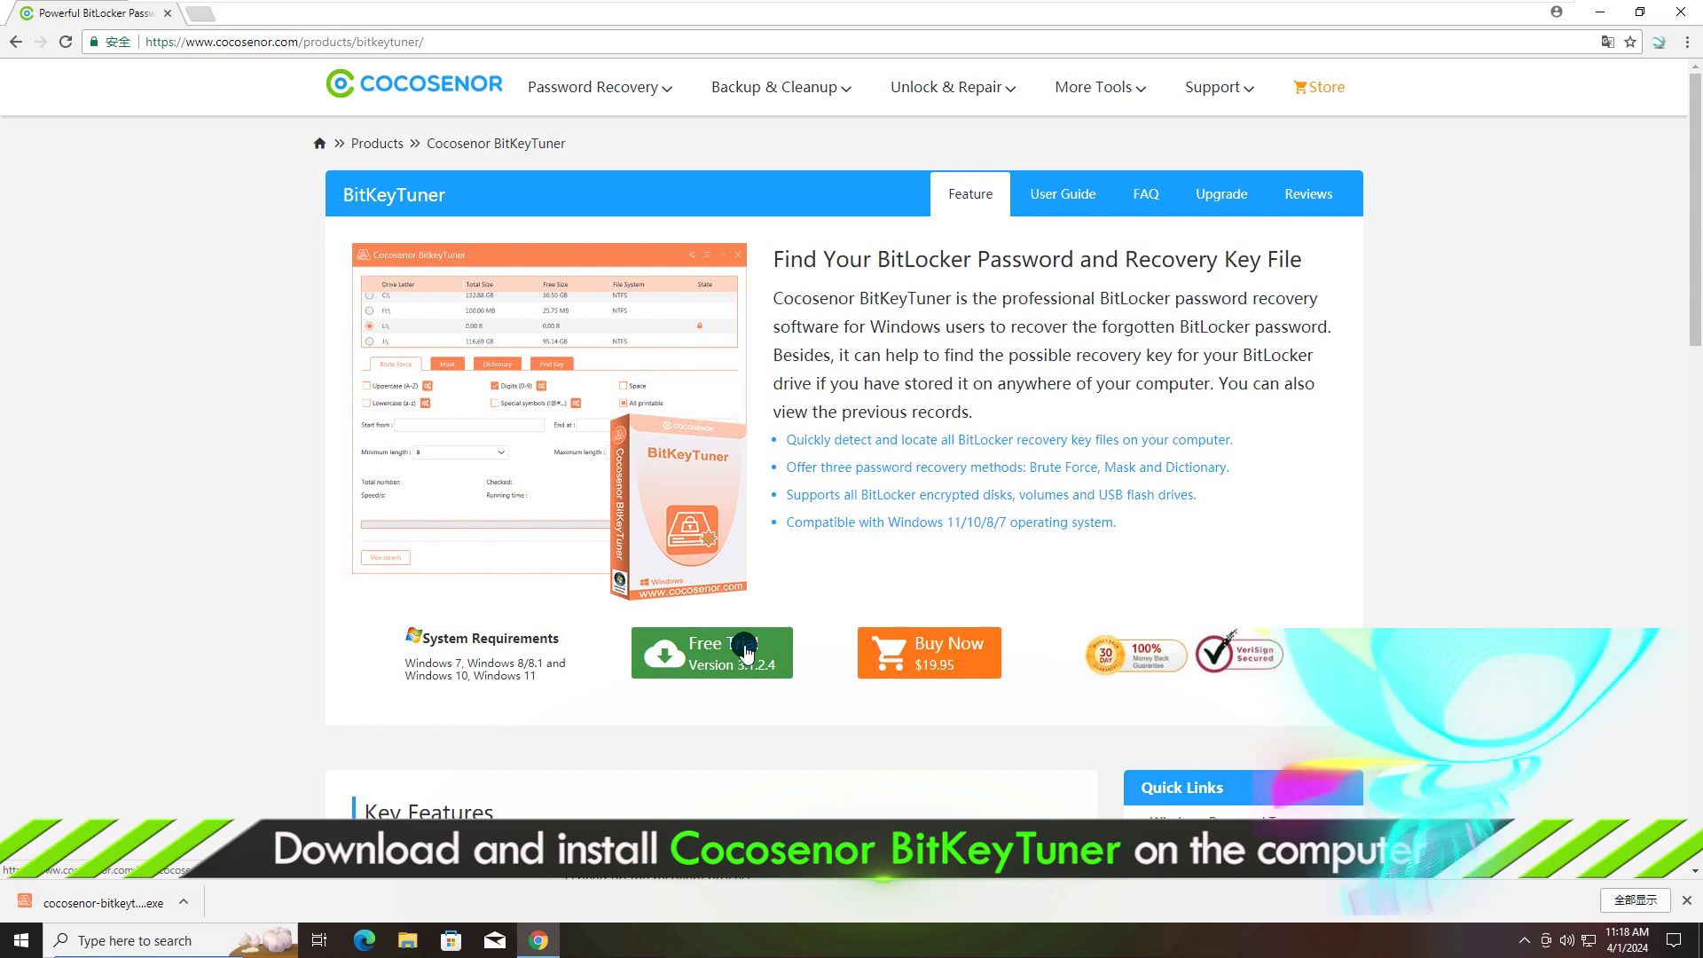
Install BitKeyTuner 3.1.2.4 at the default location, with Visit our website unchecked
left_click(115, 901)
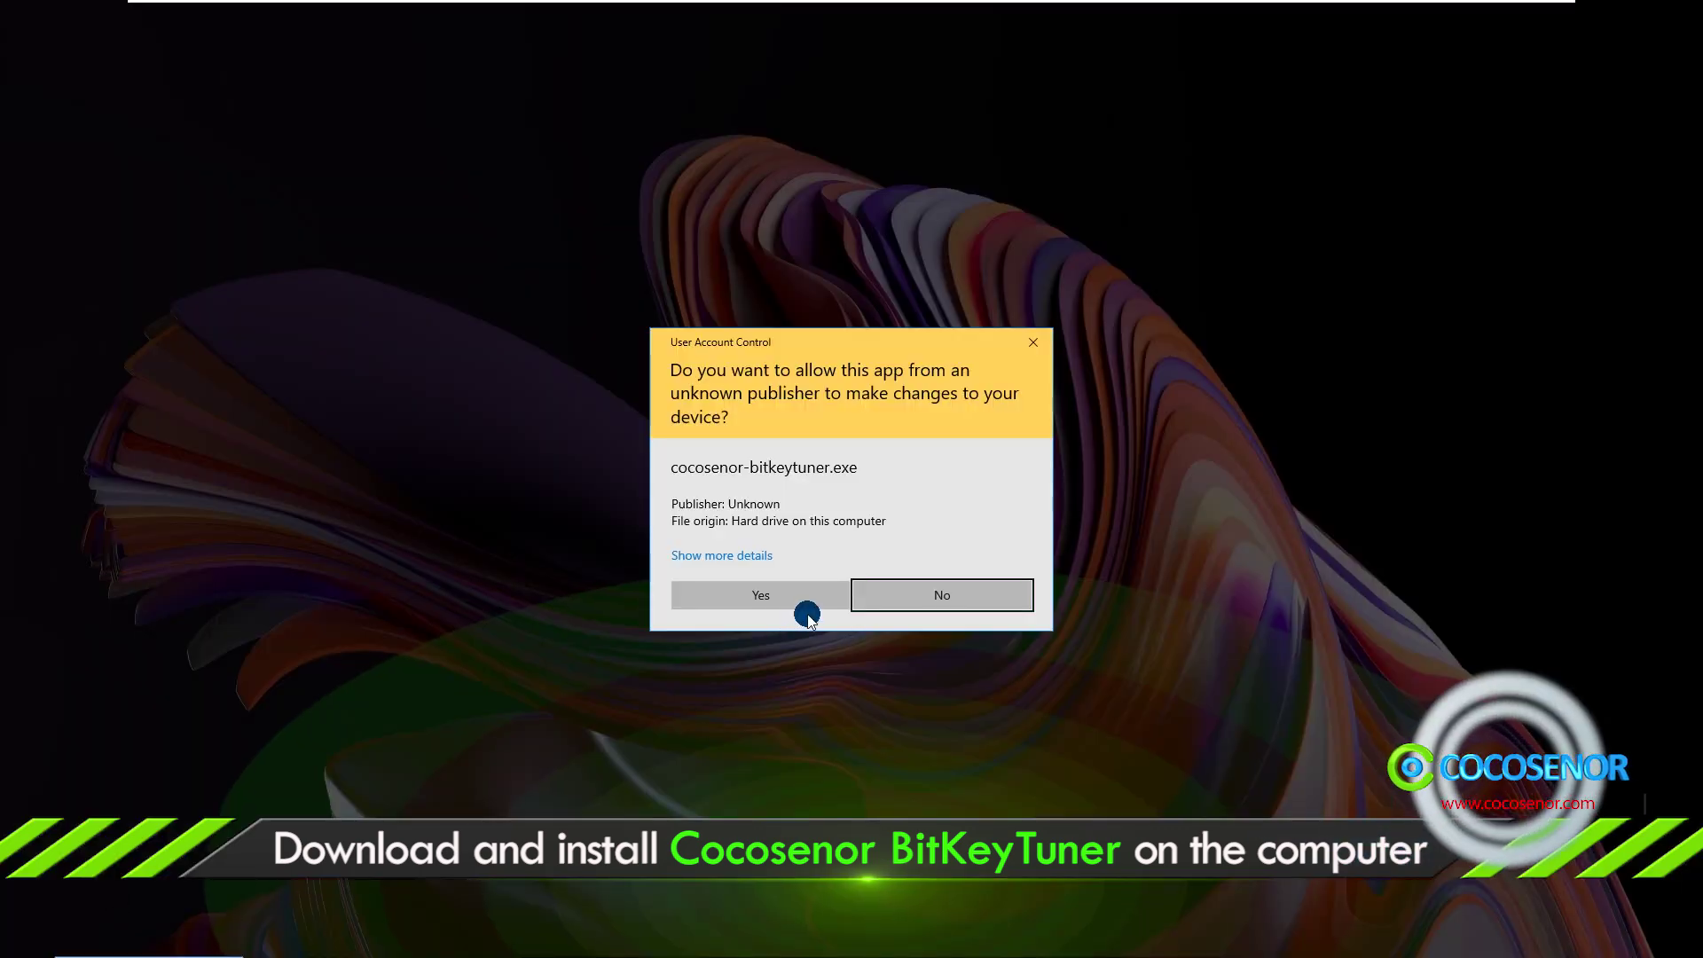
left_click(808, 610)
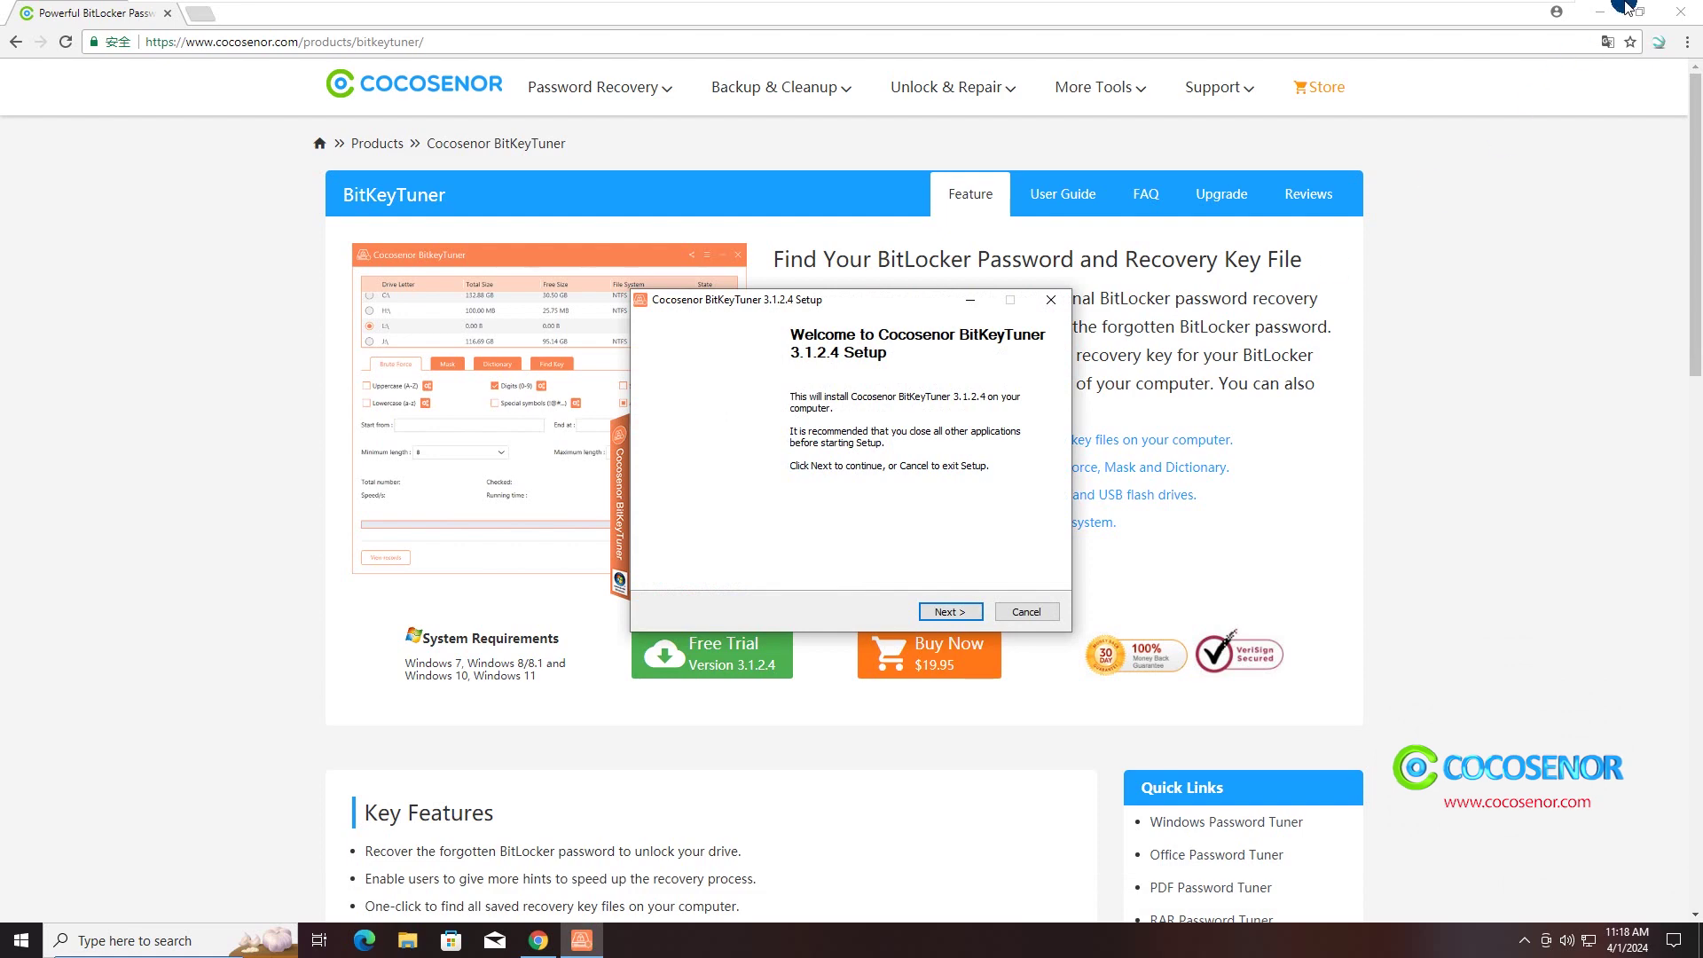
left_click(1680, 12)
left_click(951, 612)
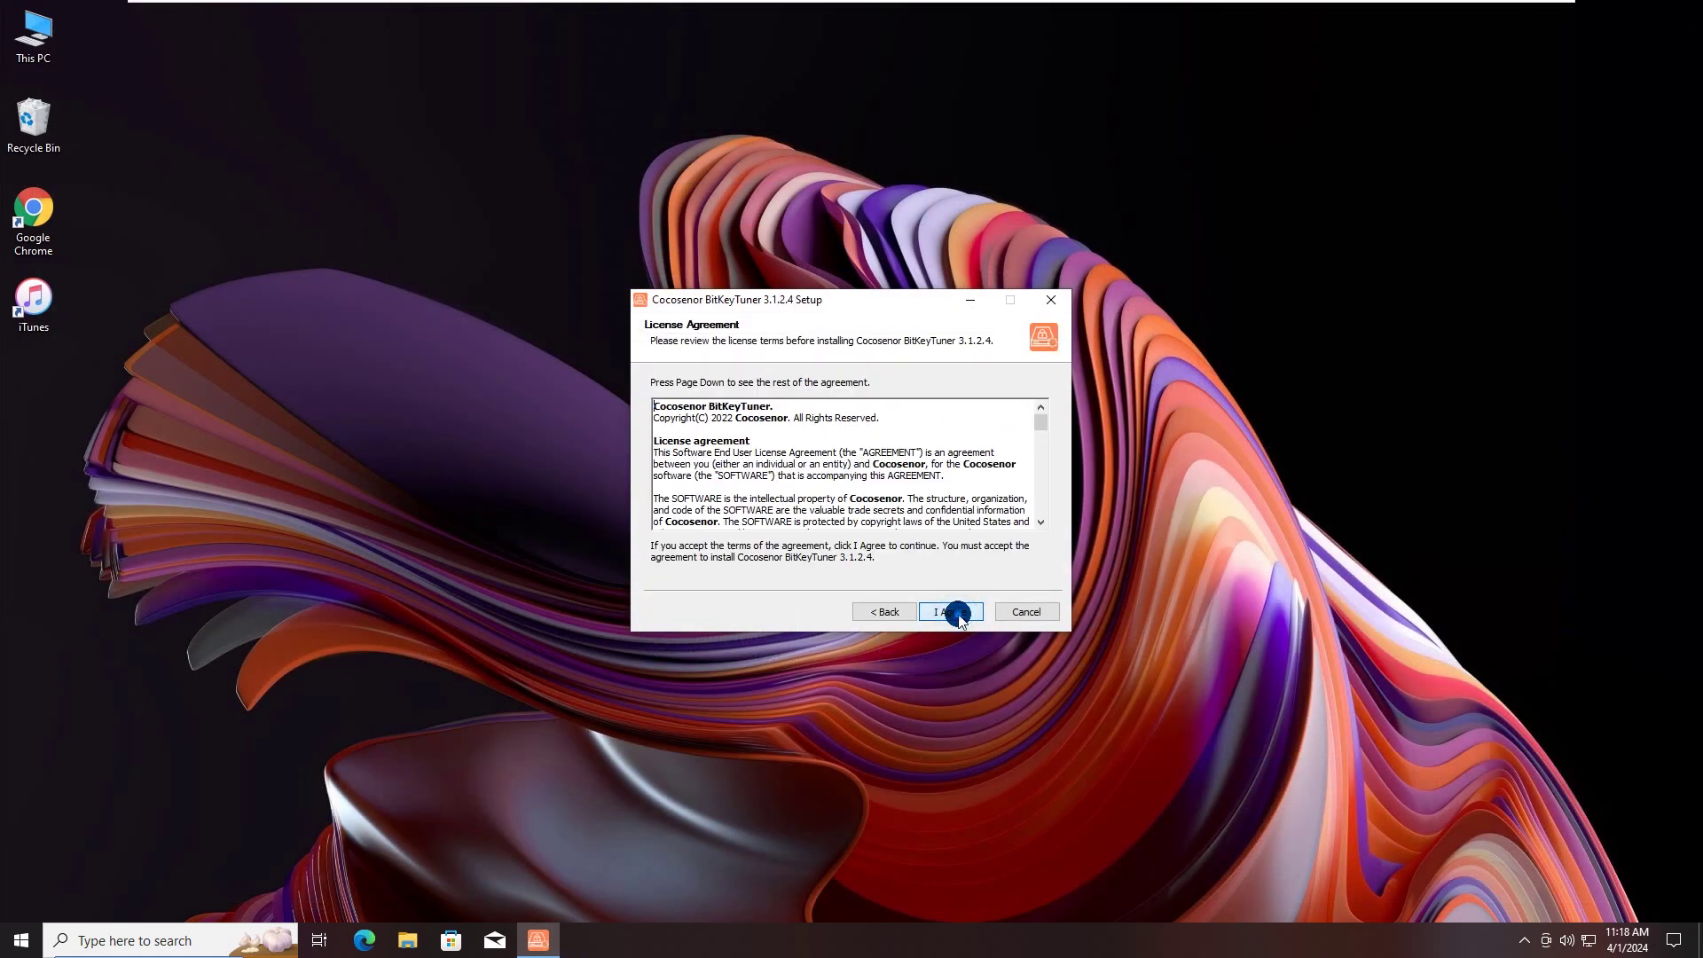
left_click(956, 612)
left_click(956, 612)
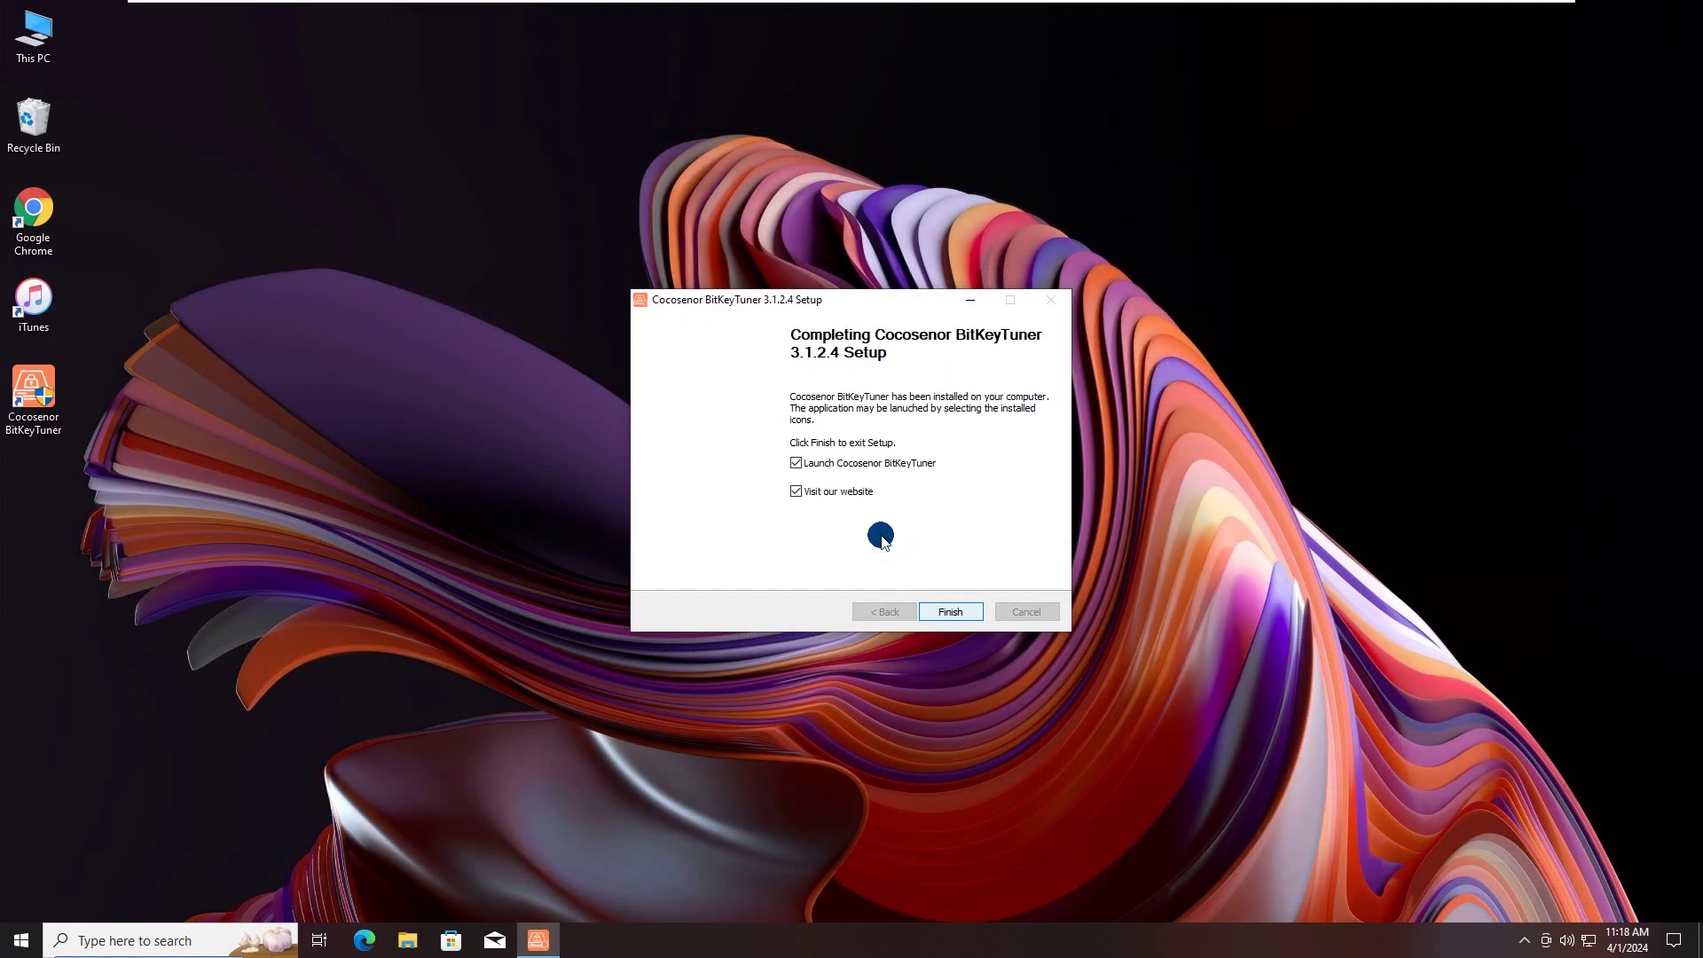
left_click(797, 491)
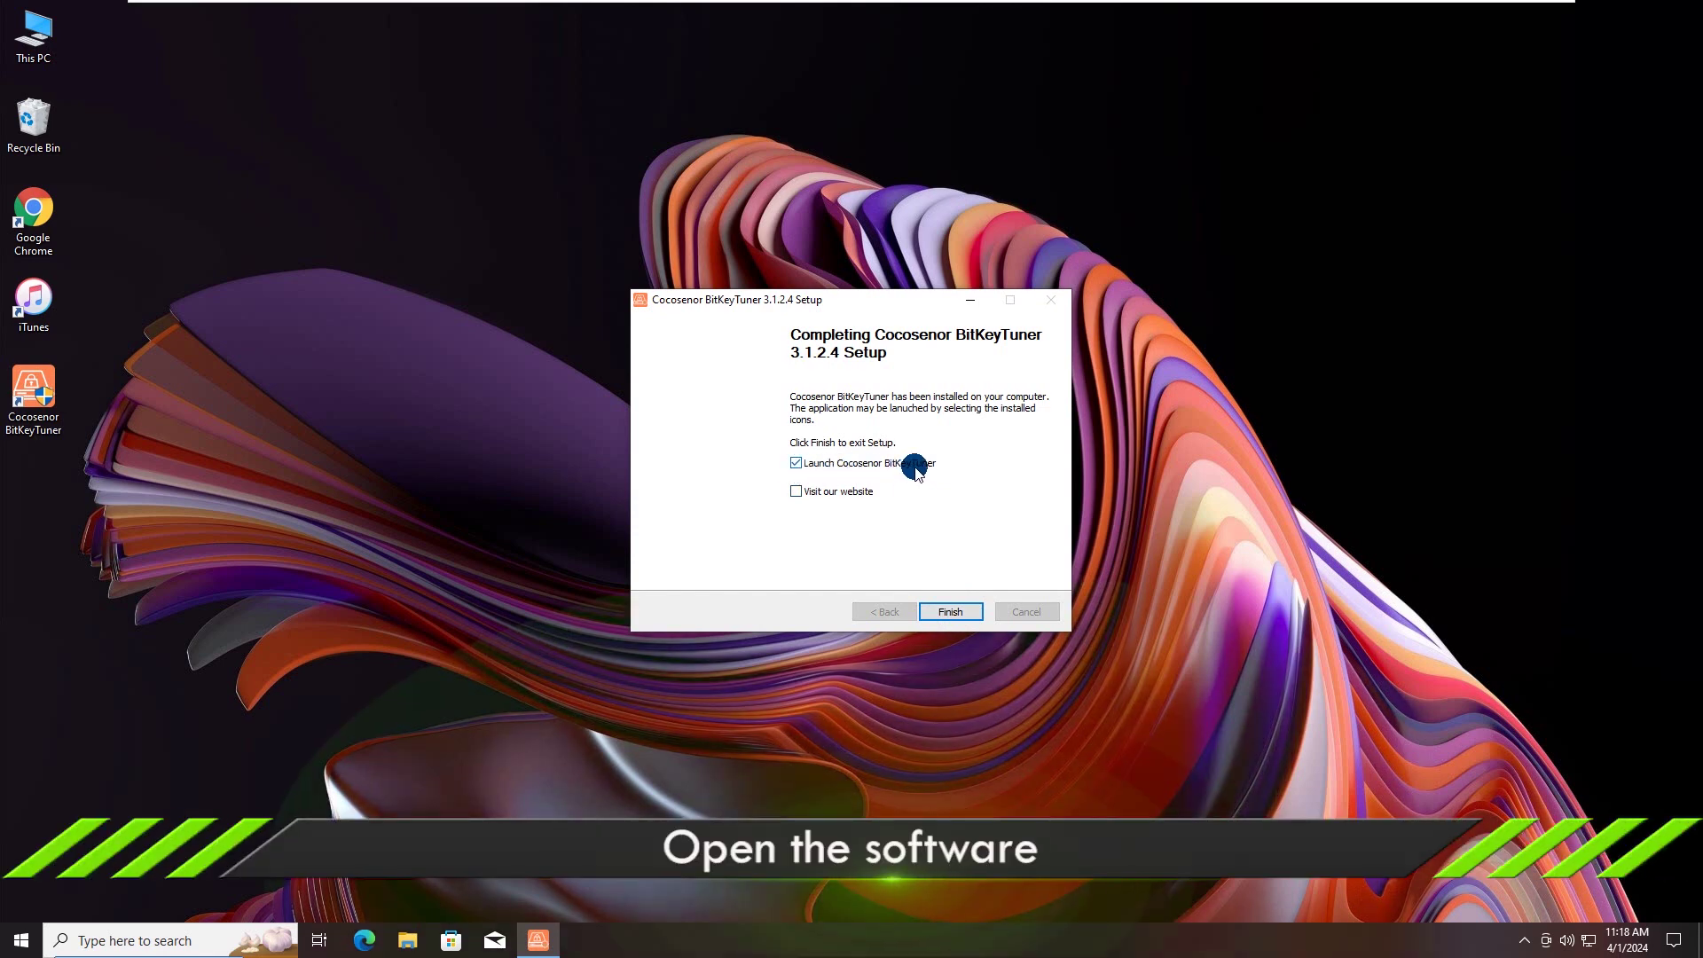
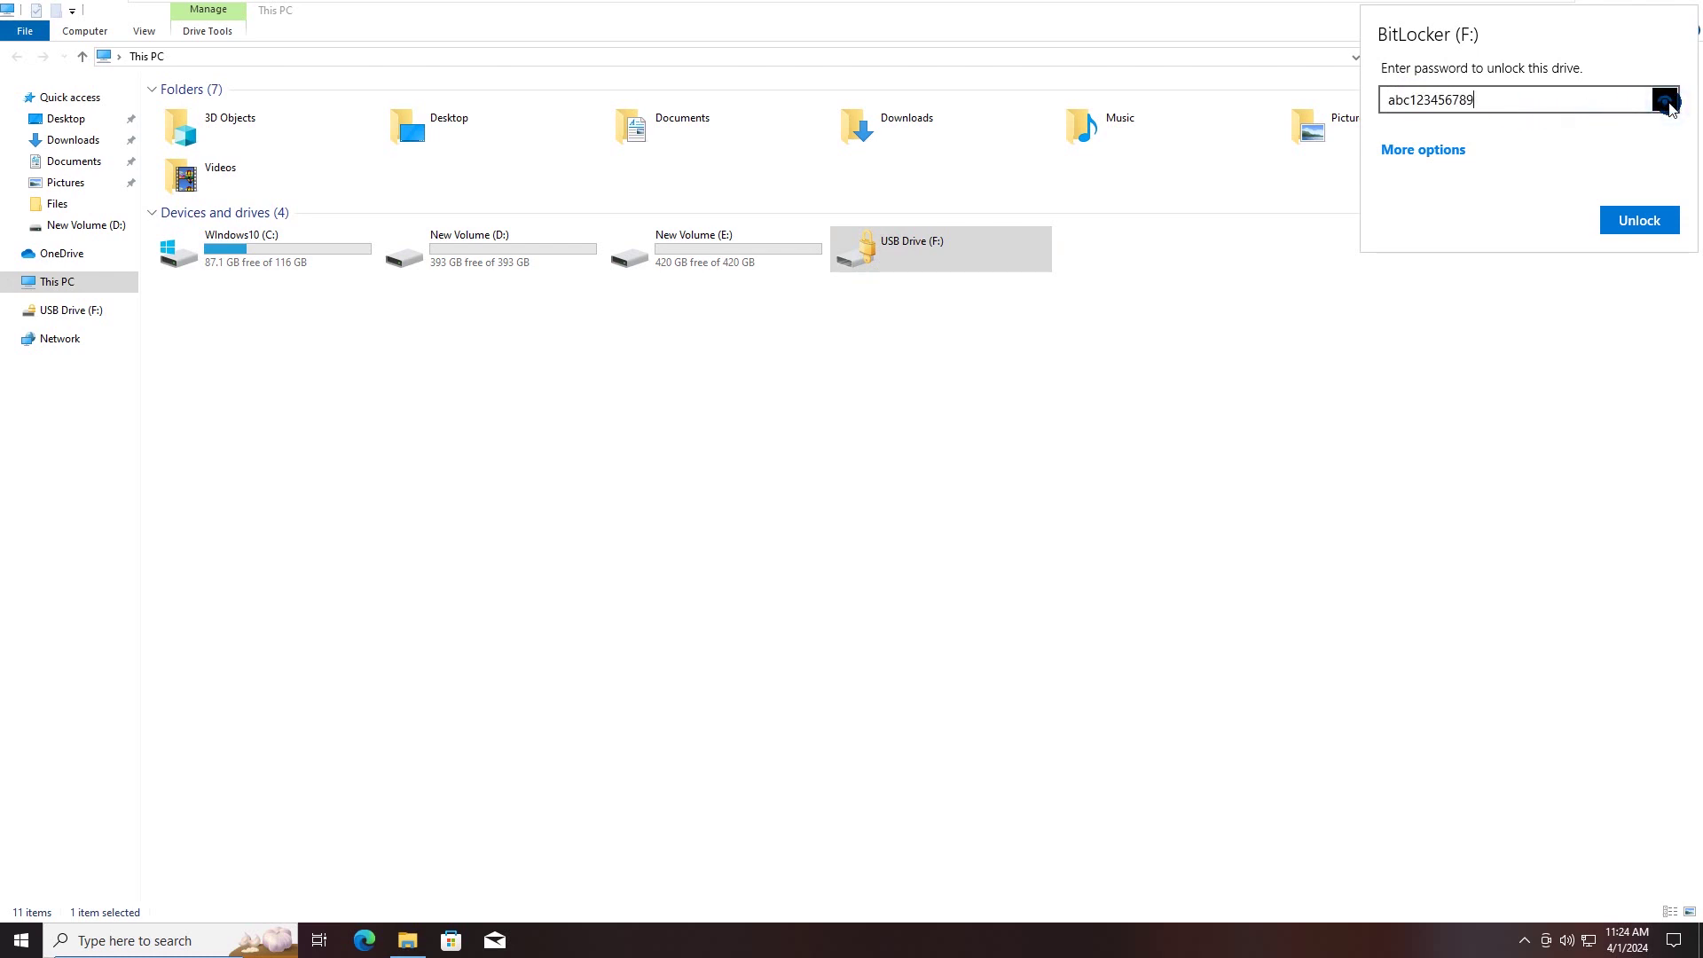
Hide the entered password and unlock BitLocker drive F:, which then shows 31.9 GB free
left_click_drag(1668, 102, 1658, 124)
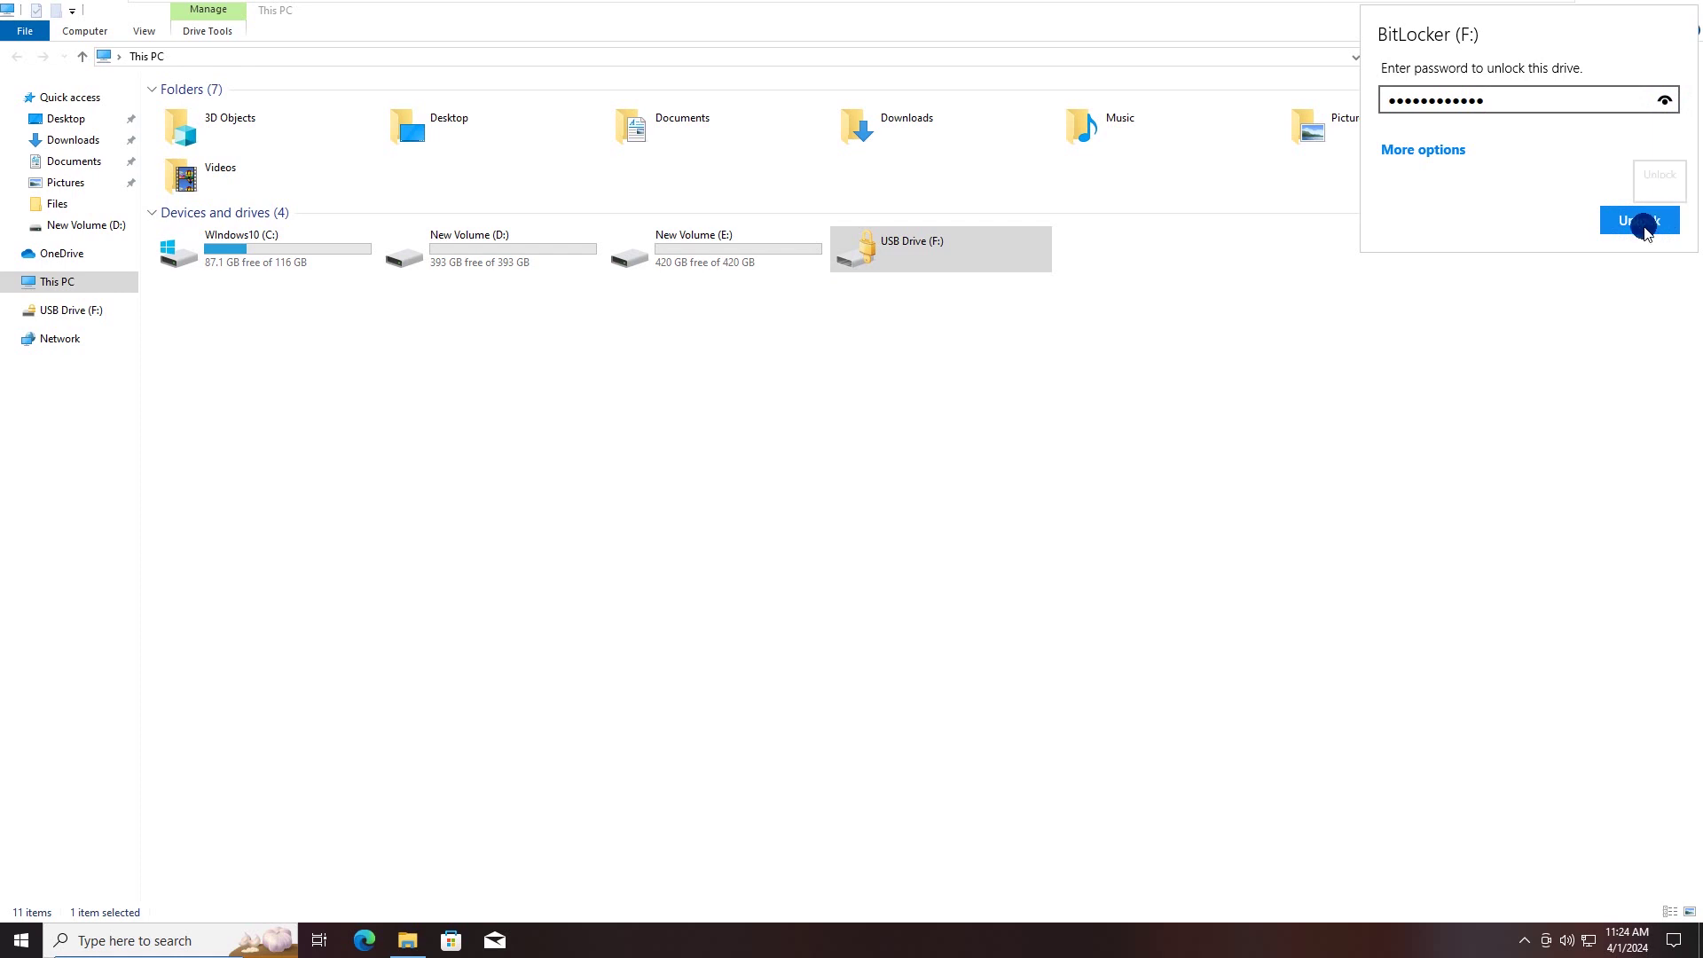
left_click(1642, 222)
left_click(1642, 225)
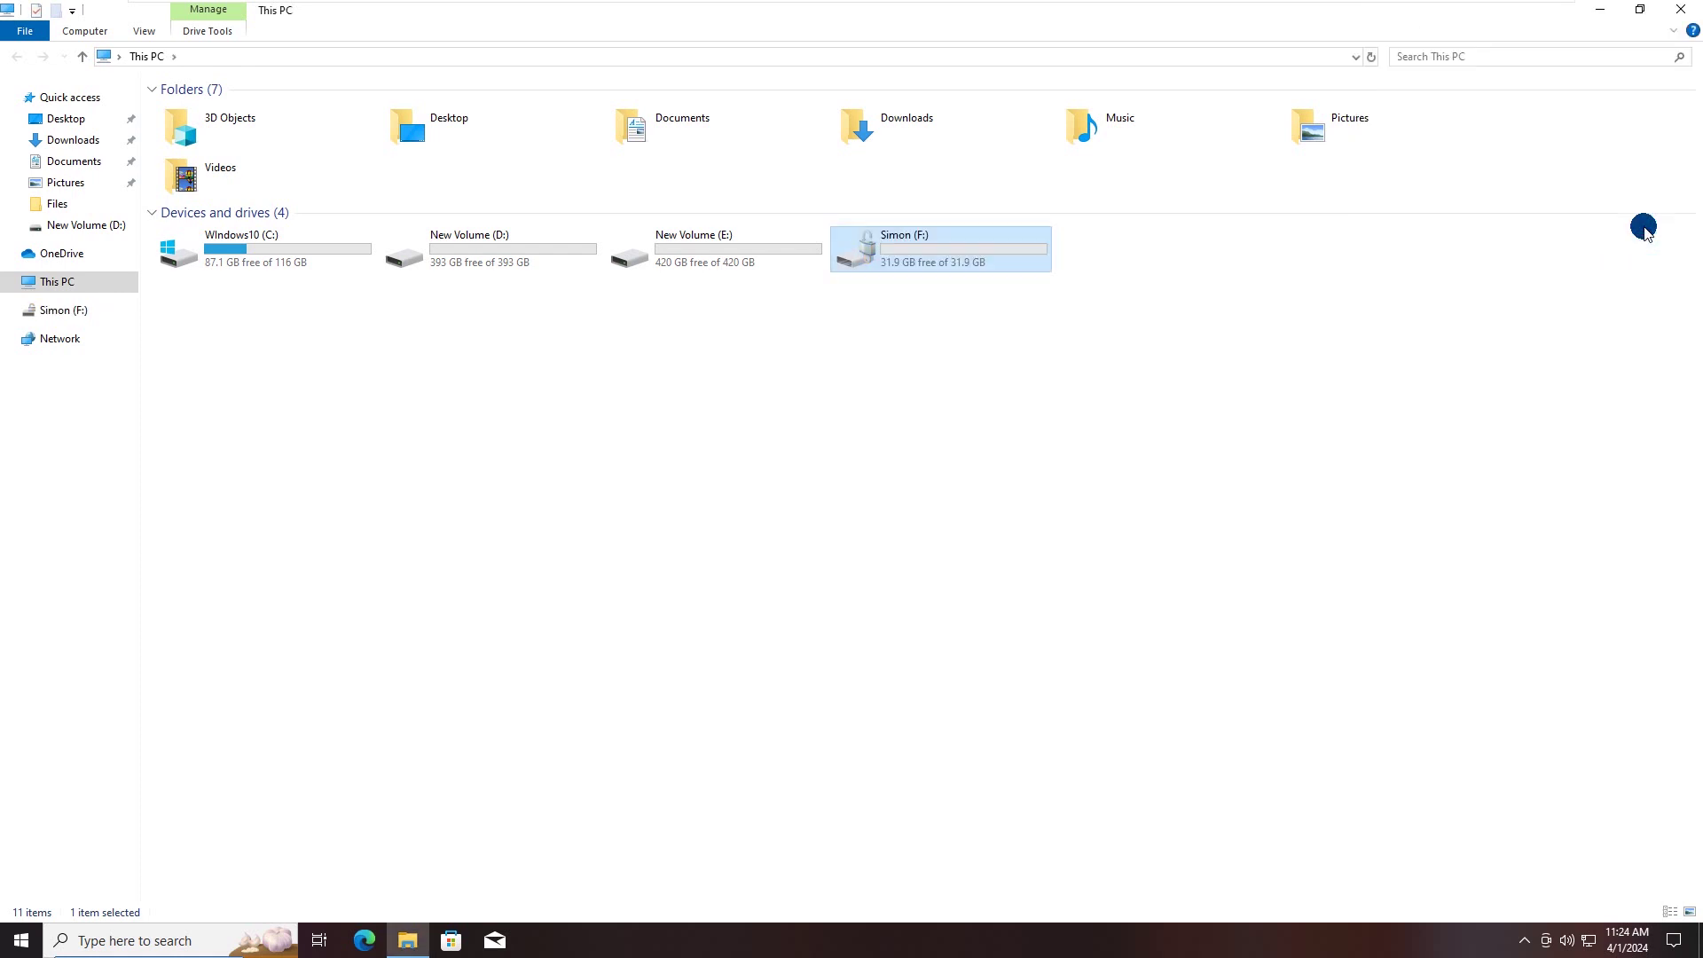